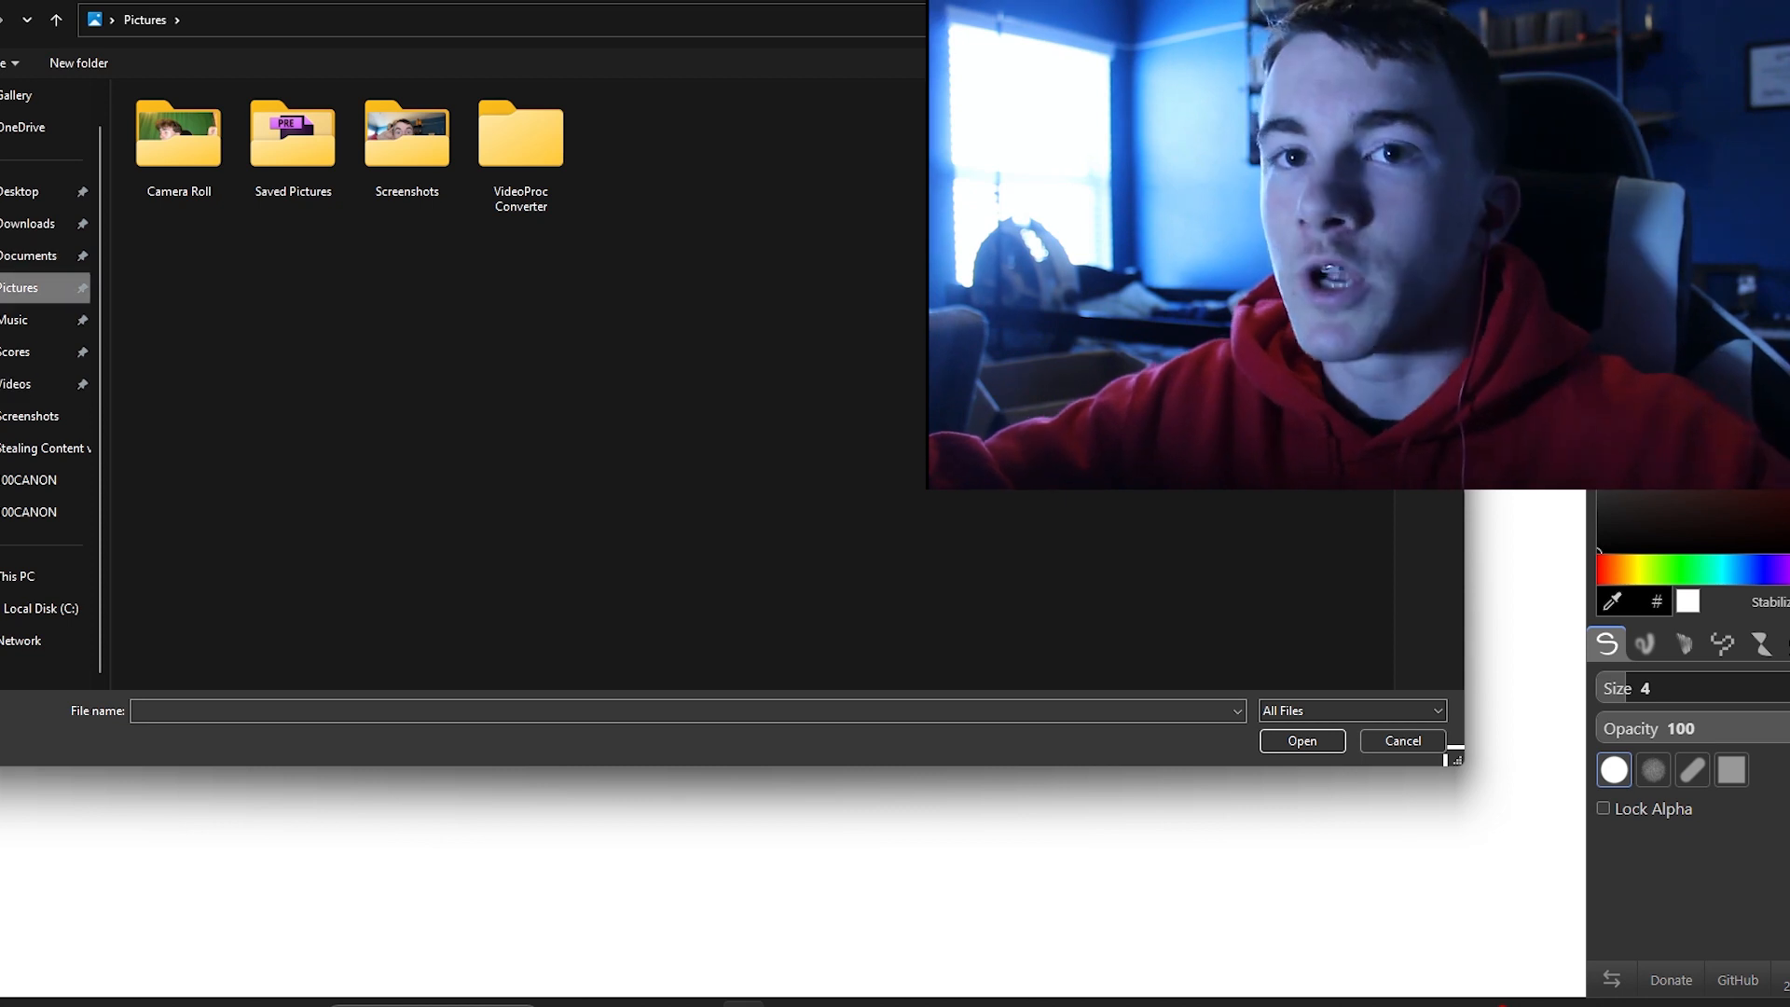
click(406, 144)
double_click(407, 144)
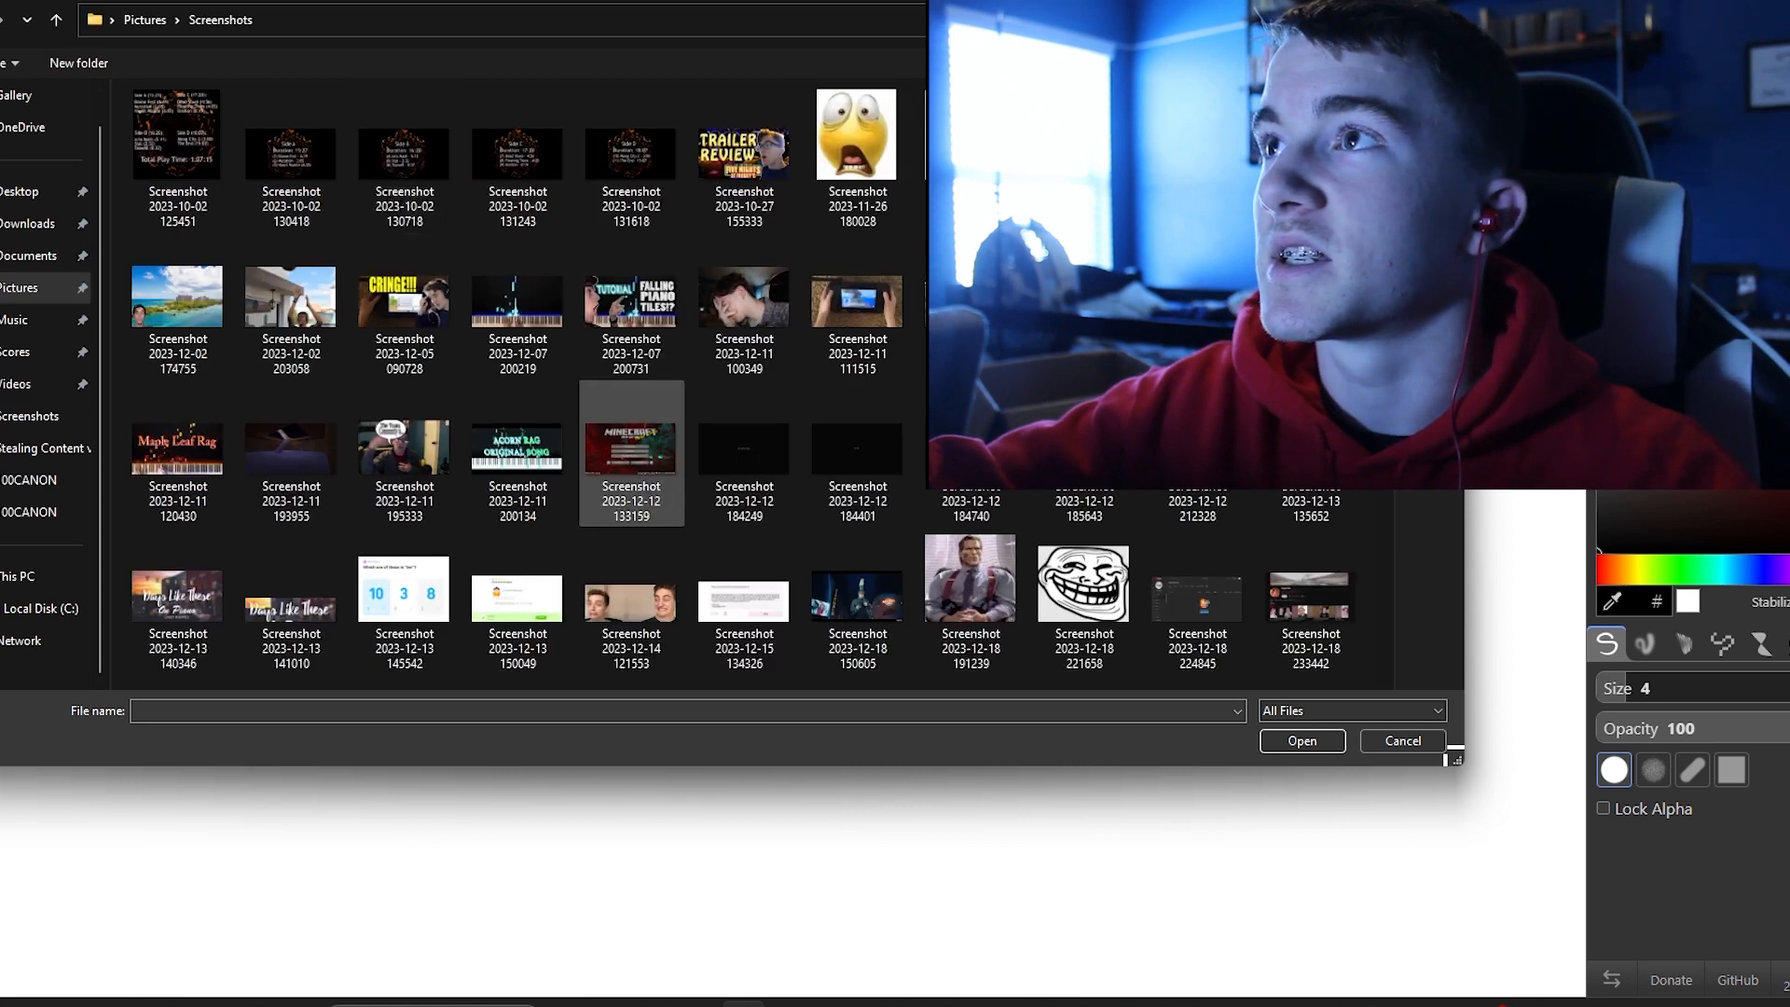
scroll(746, 420, down, 5)
click(1084, 611)
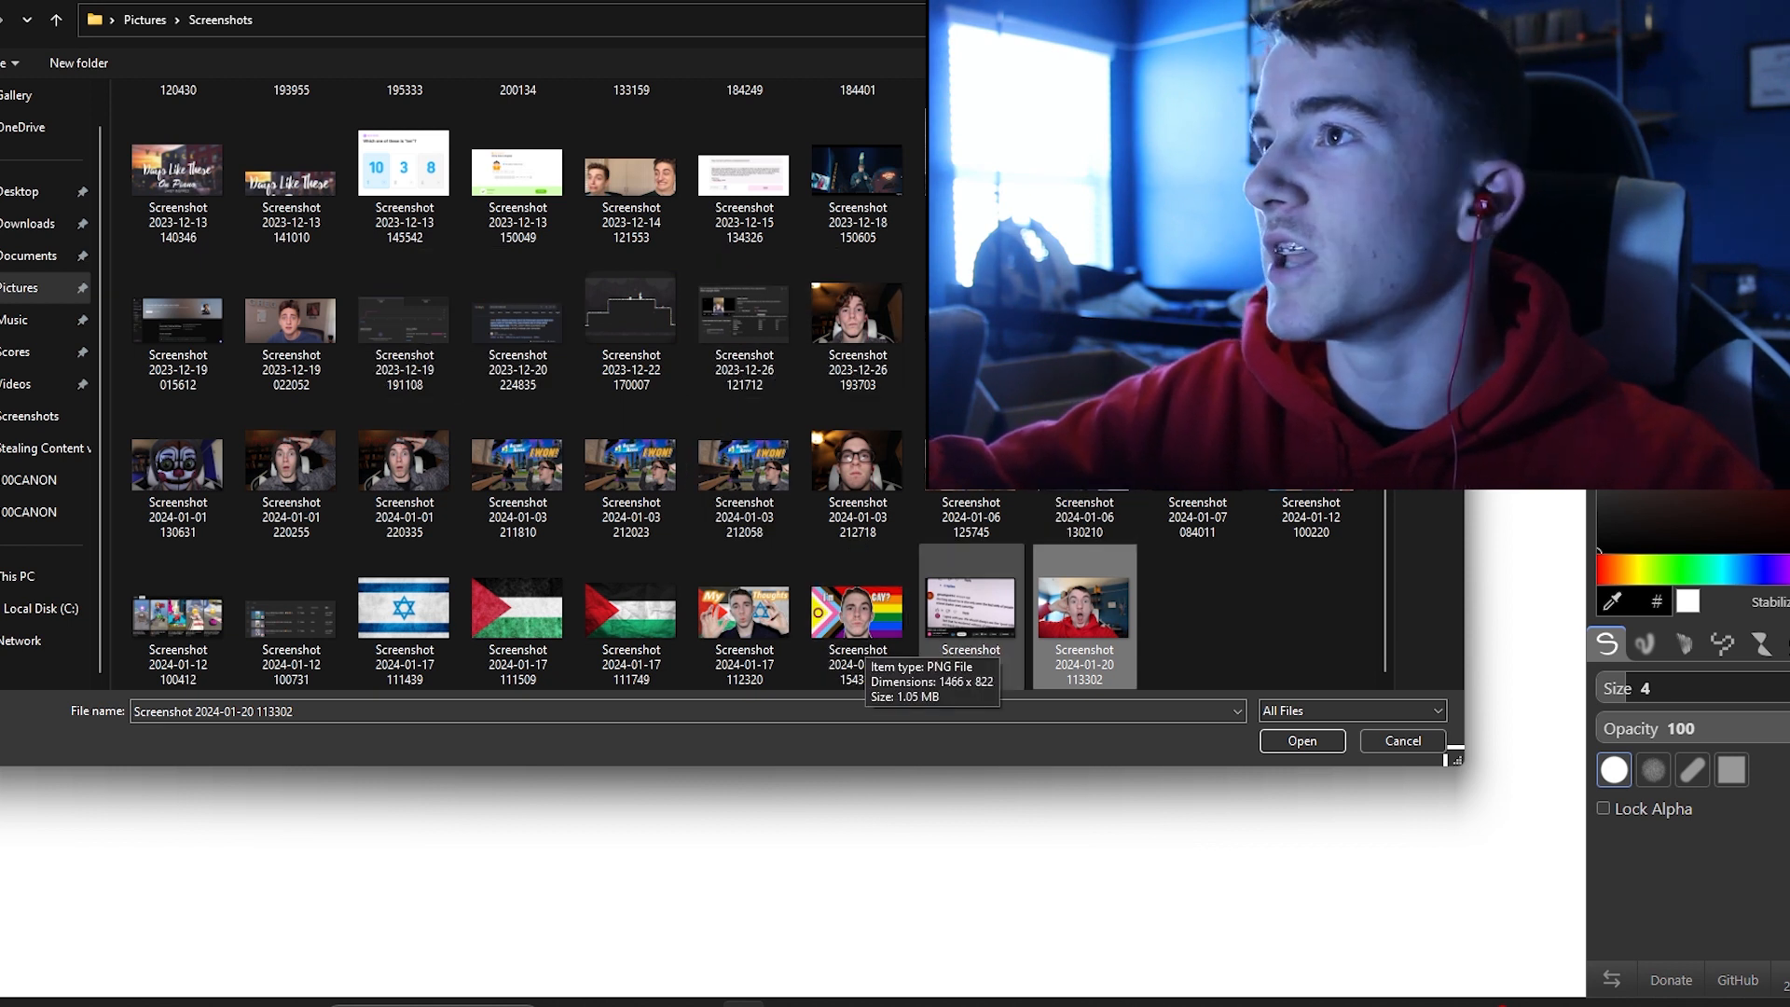
click(1302, 741)
click(1016, 687)
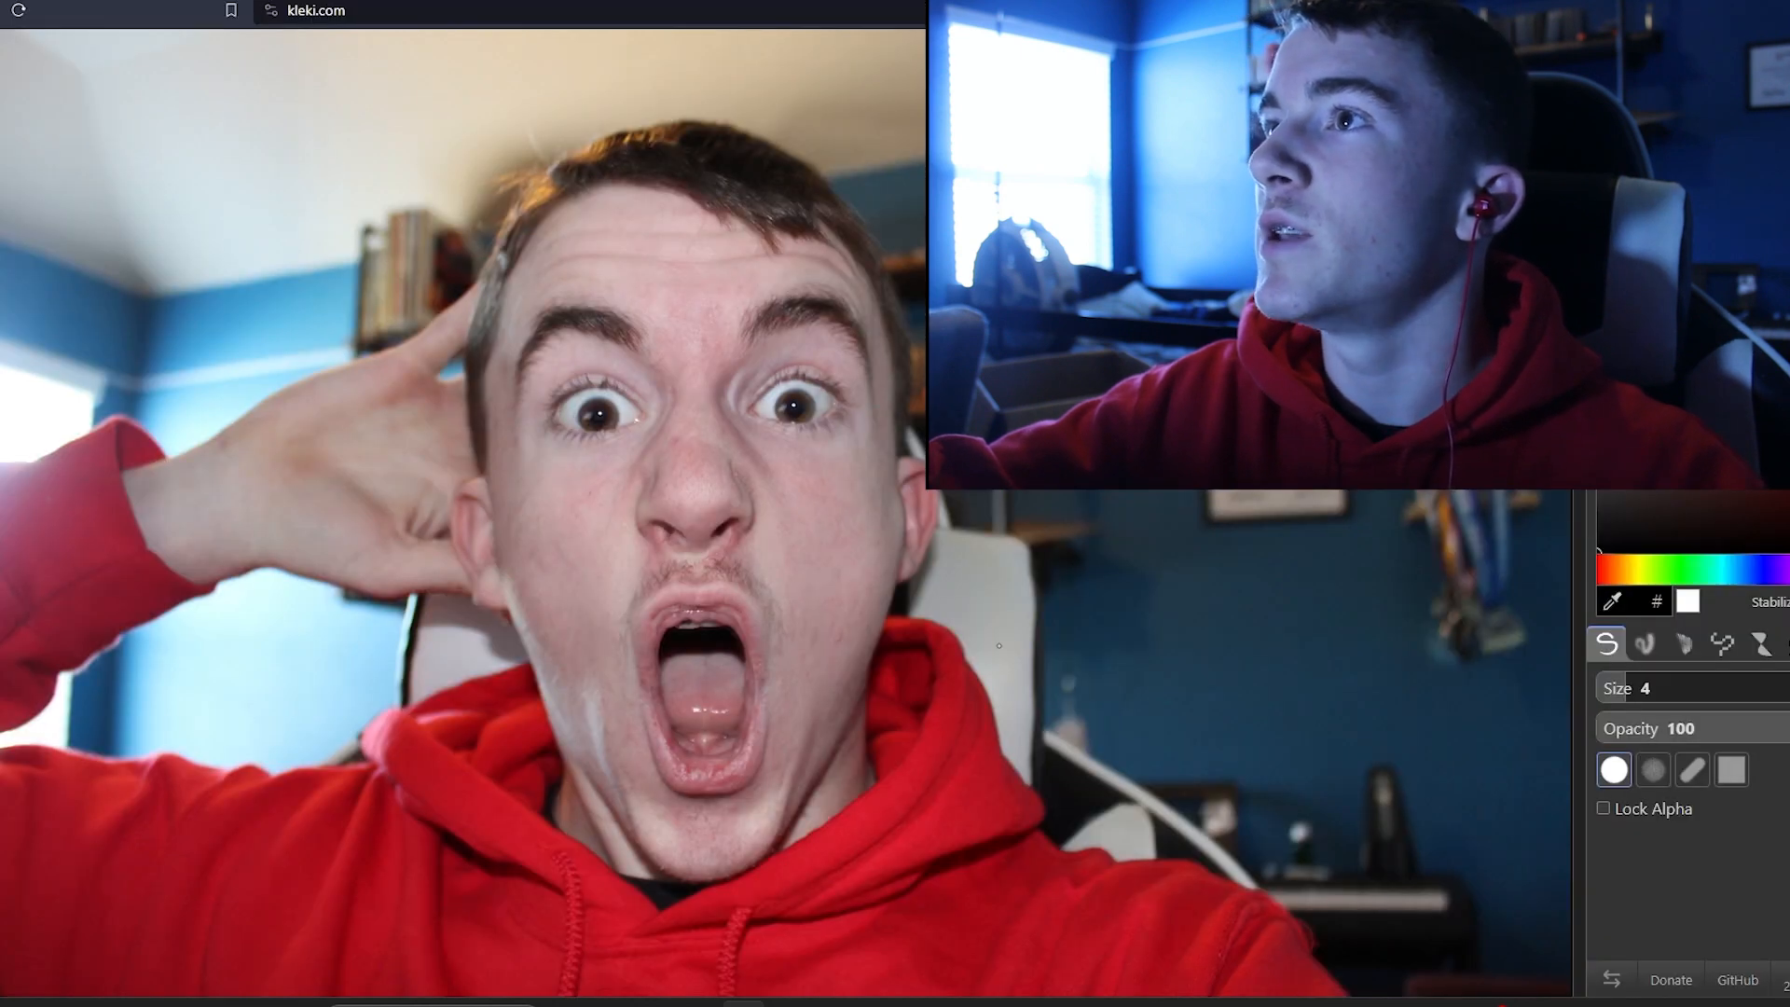
Step: Trace a thick white brush outline around the person's head, arm and hoodie
scroll(774, 509, down, 3)
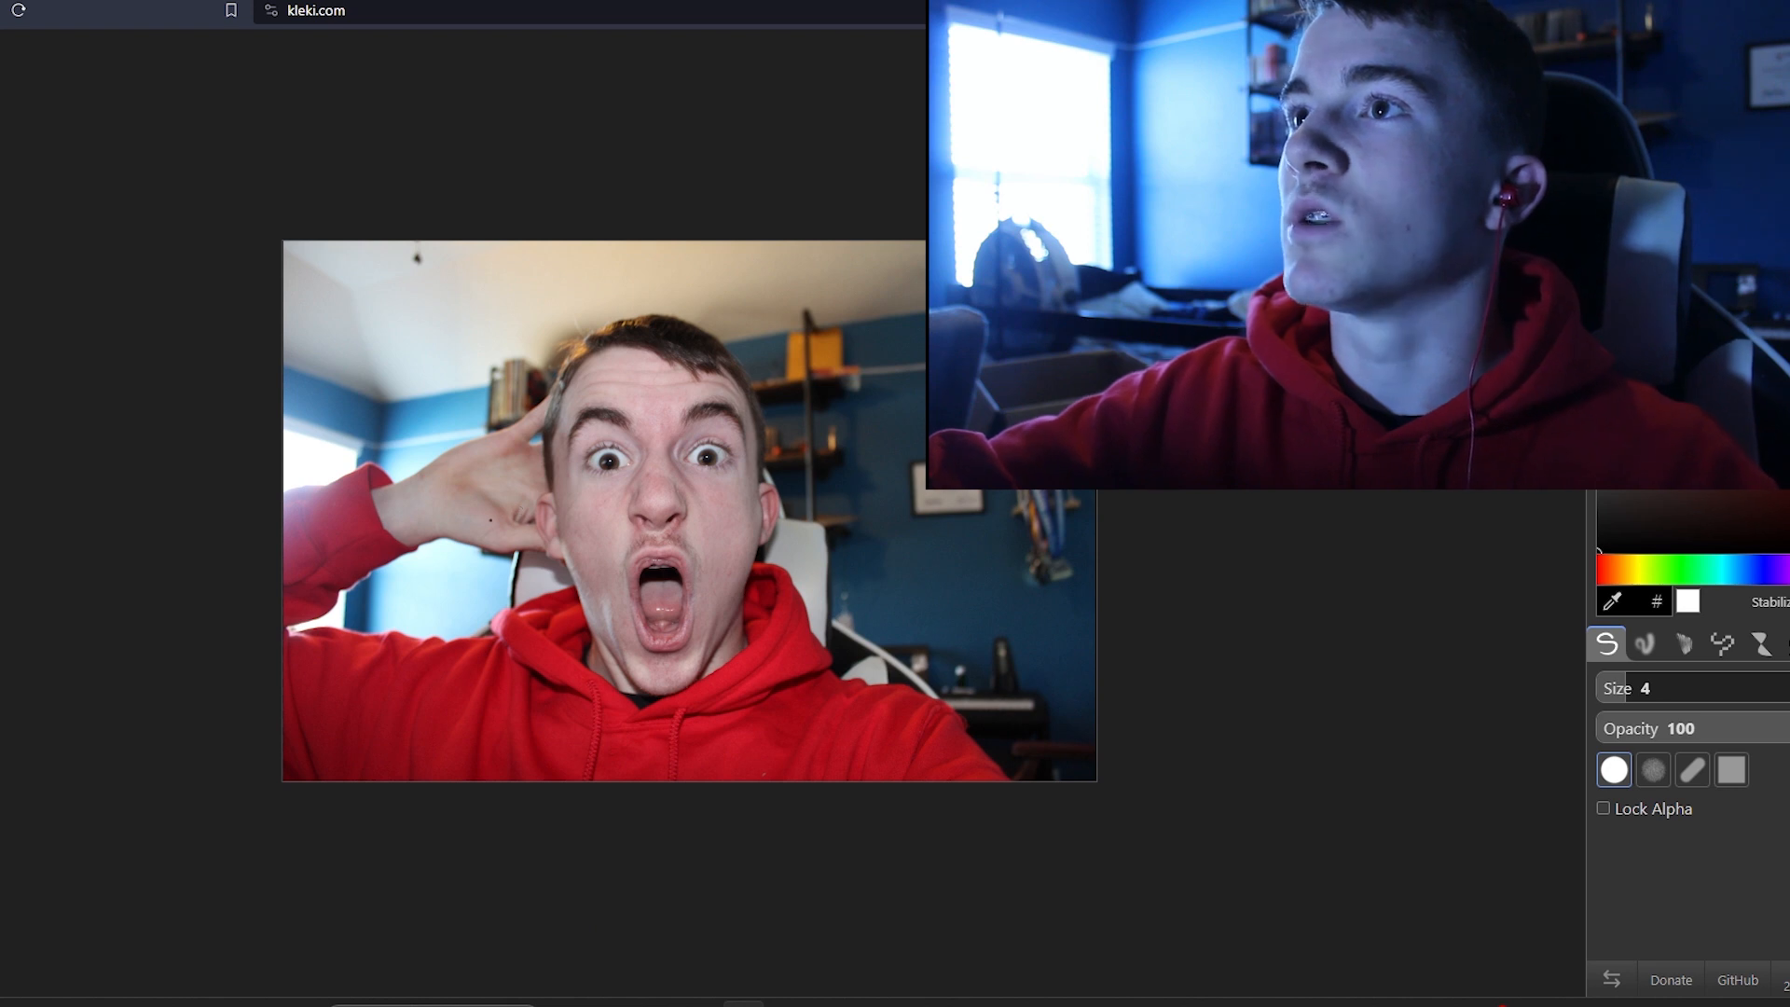
scroll(351, 749, up, 3)
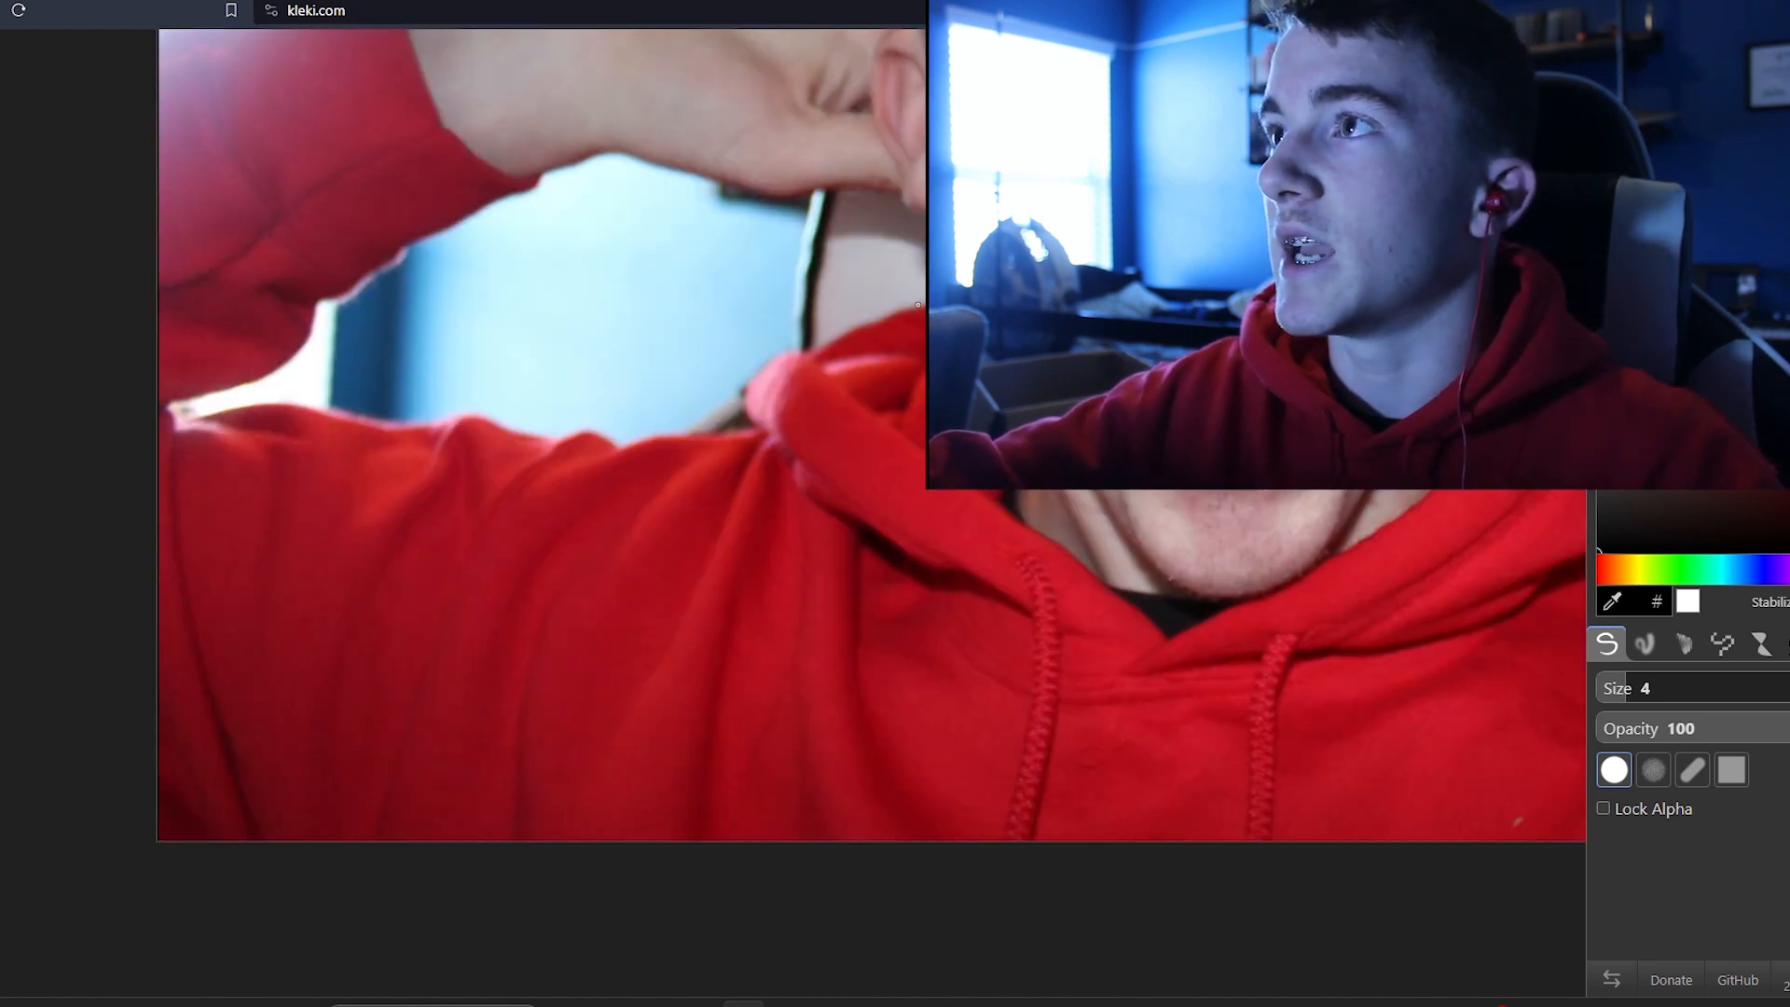
scroll(1025, 380, down, 3)
scroll(933, 280, up, 3)
scroll(919, 379, down, 3)
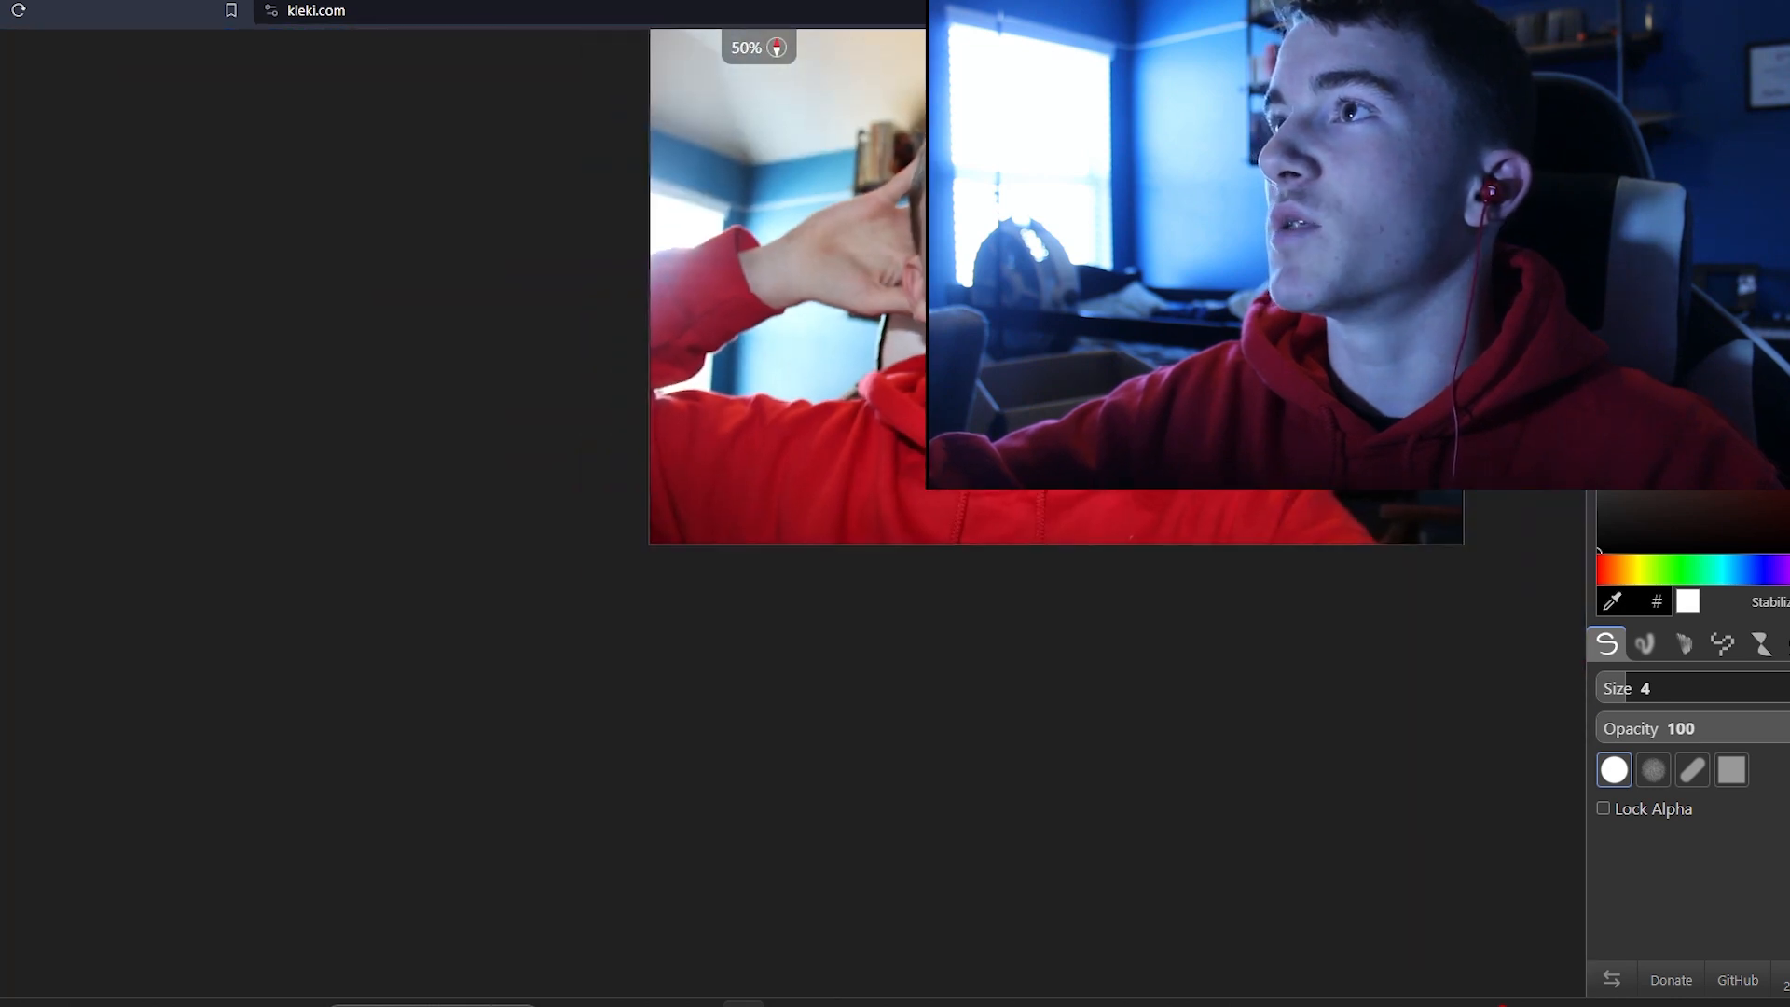
scroll(955, 455, up, 3)
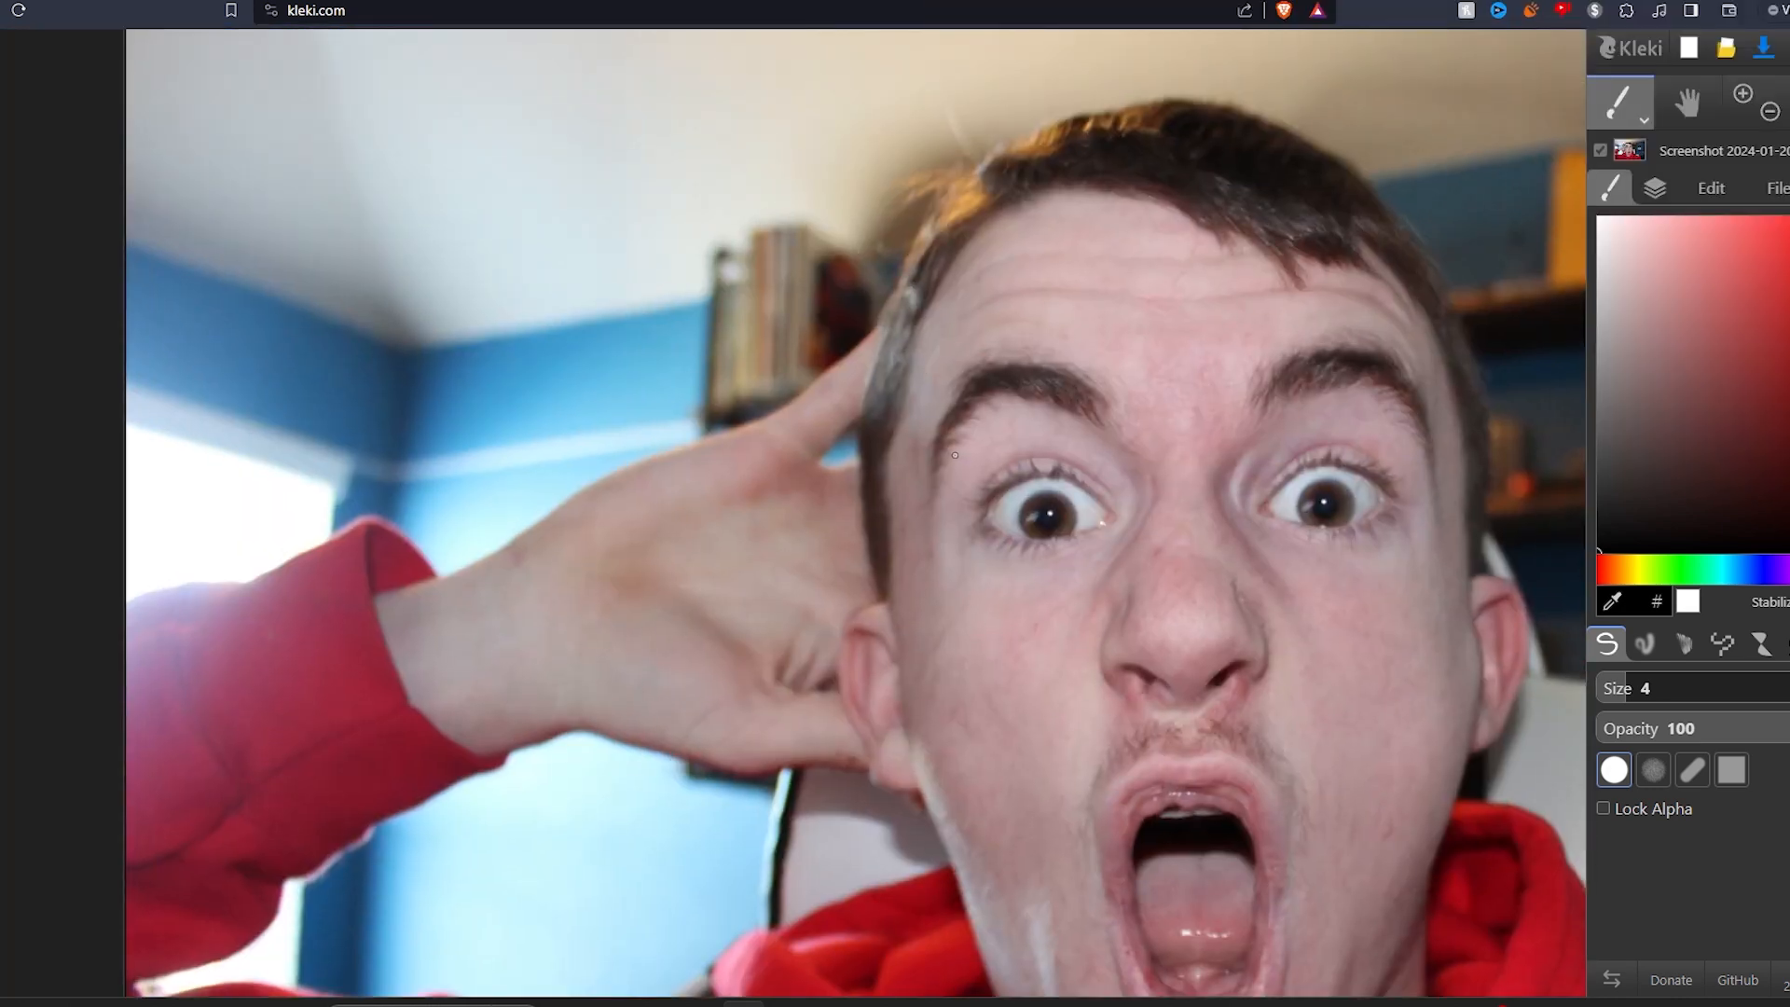
scroll(636, 907, up, 1)
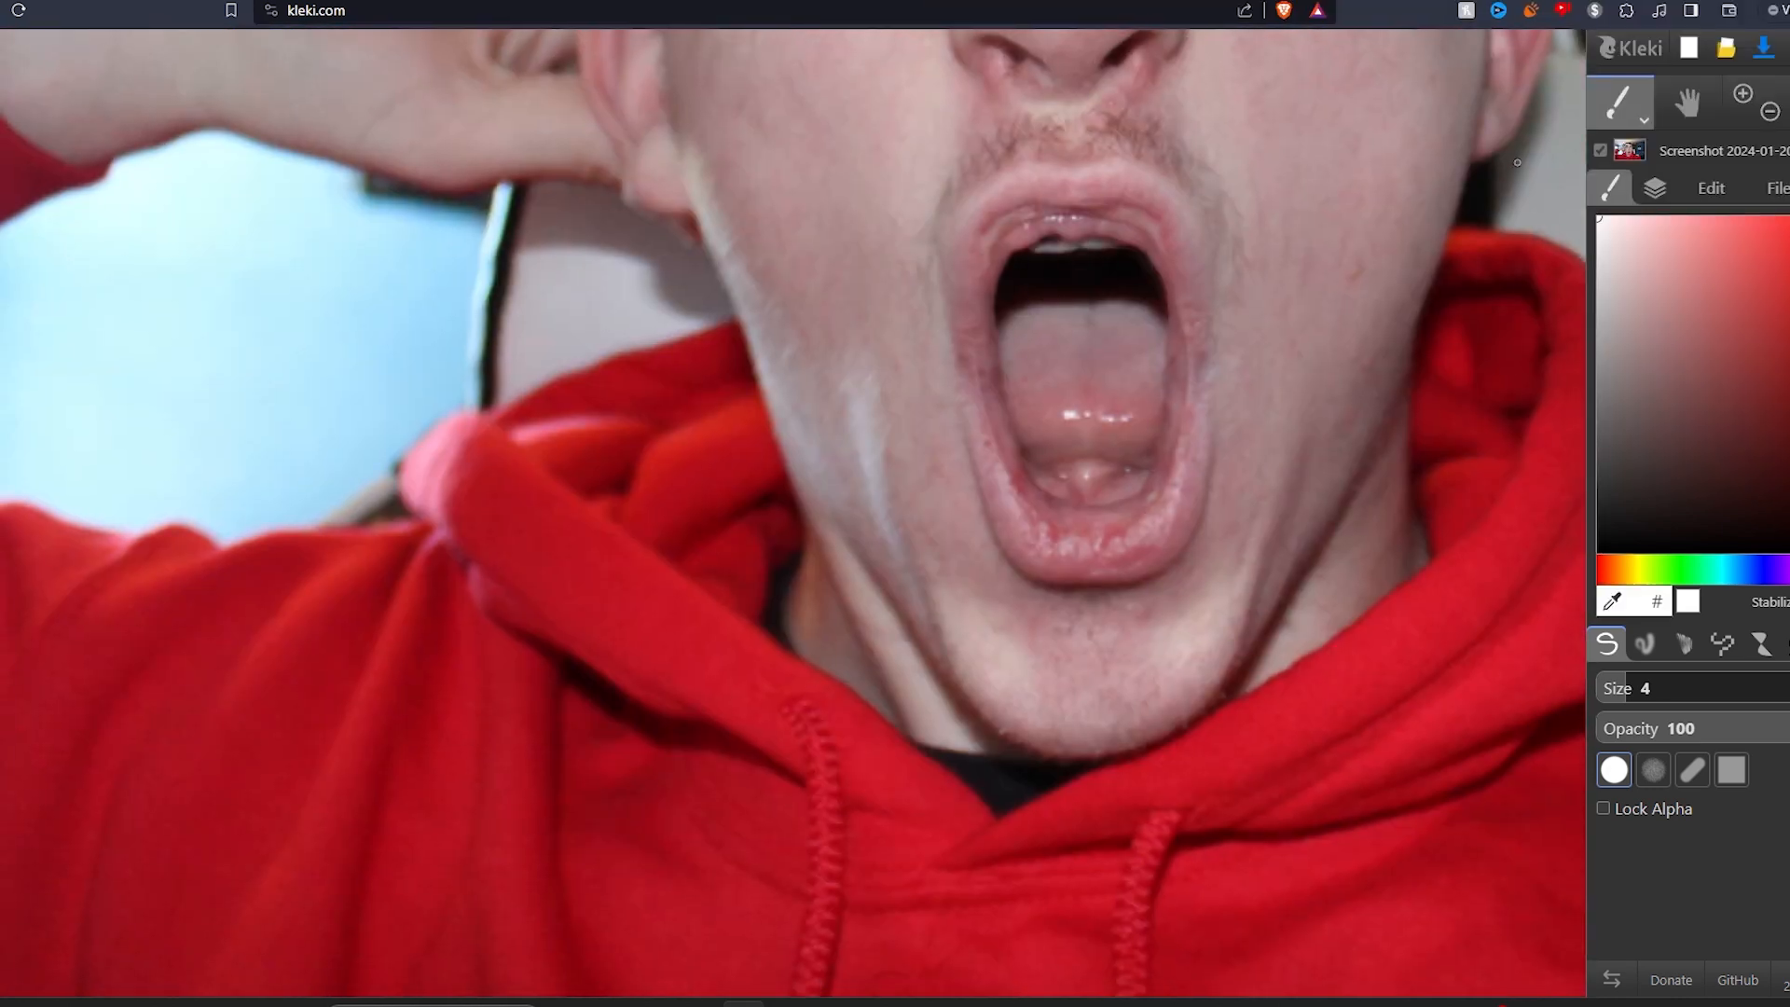
scroll(637, 906, up, 1)
scroll(858, 320, up, 2)
drag(1483, 42, 859, 320)
scroll(756, 734, up, 1)
mouse_move(756, 735)
mouse_down()
mouse_move(311, 80)
mouse_move(148, 177)
mouse_move(463, 475)
mouse_up()
drag(502, 310, 945, 151)
scroll(1026, 232, down, 2)
drag(1026, 232, 308, 499)
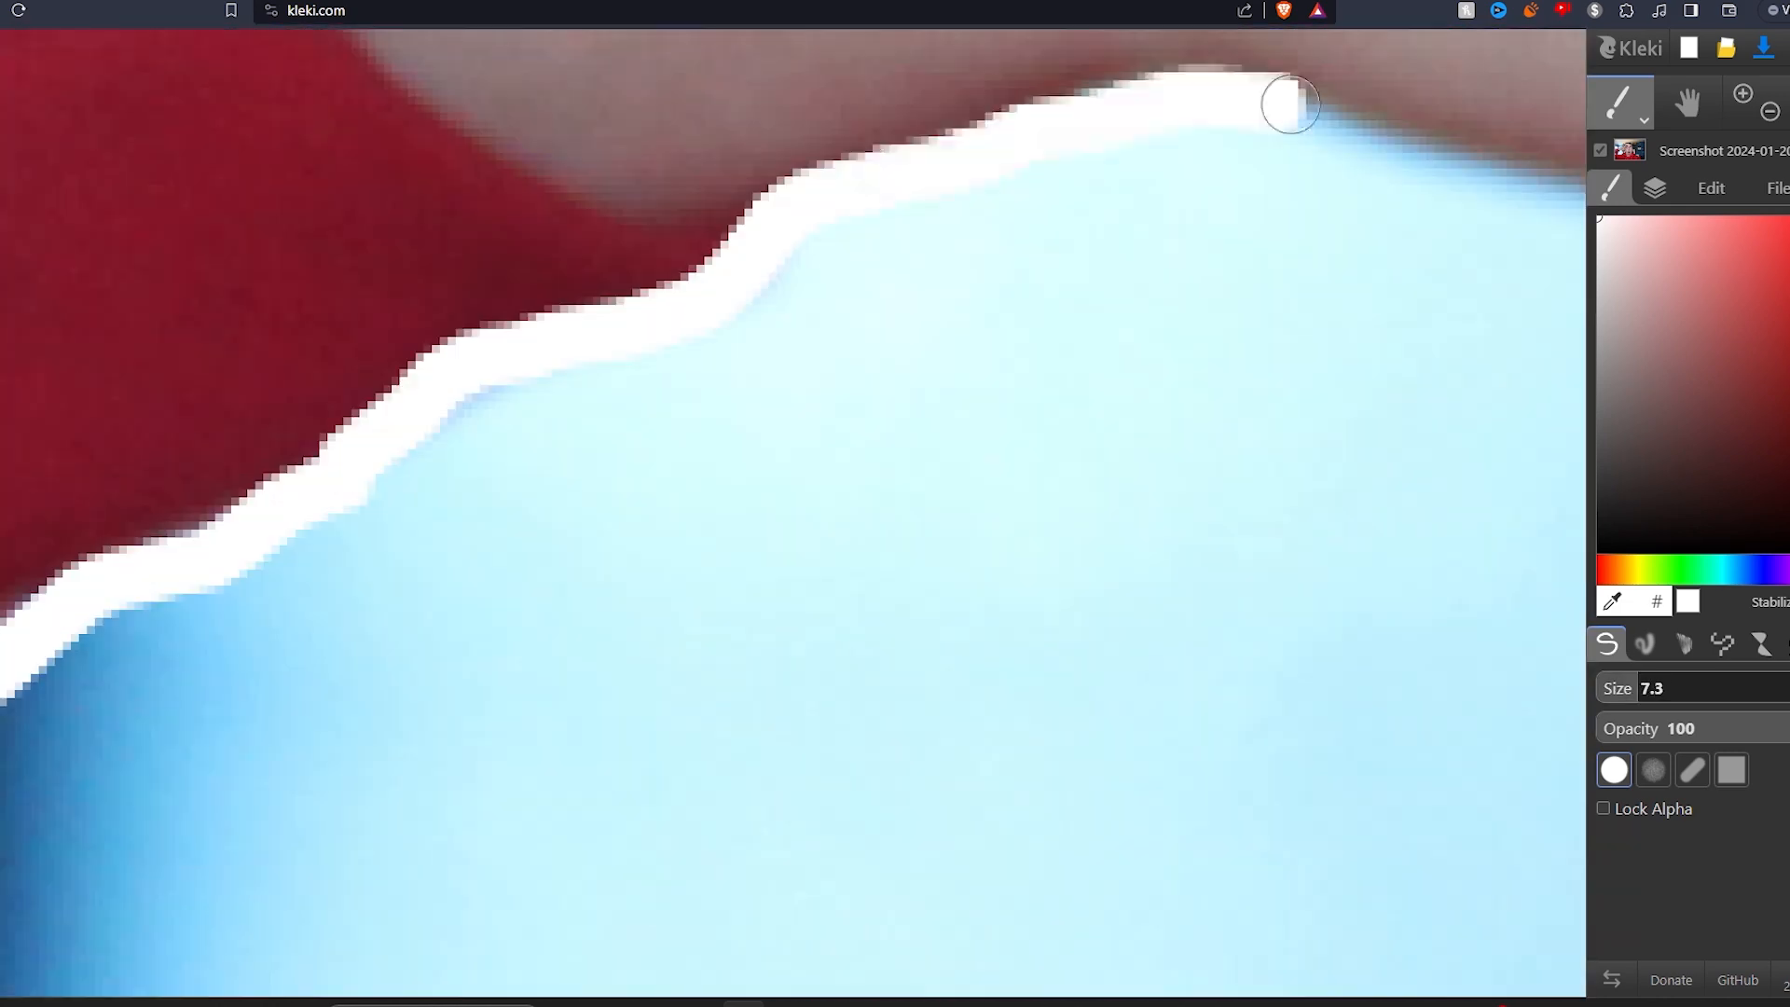
scroll(1290, 105, down, 3)
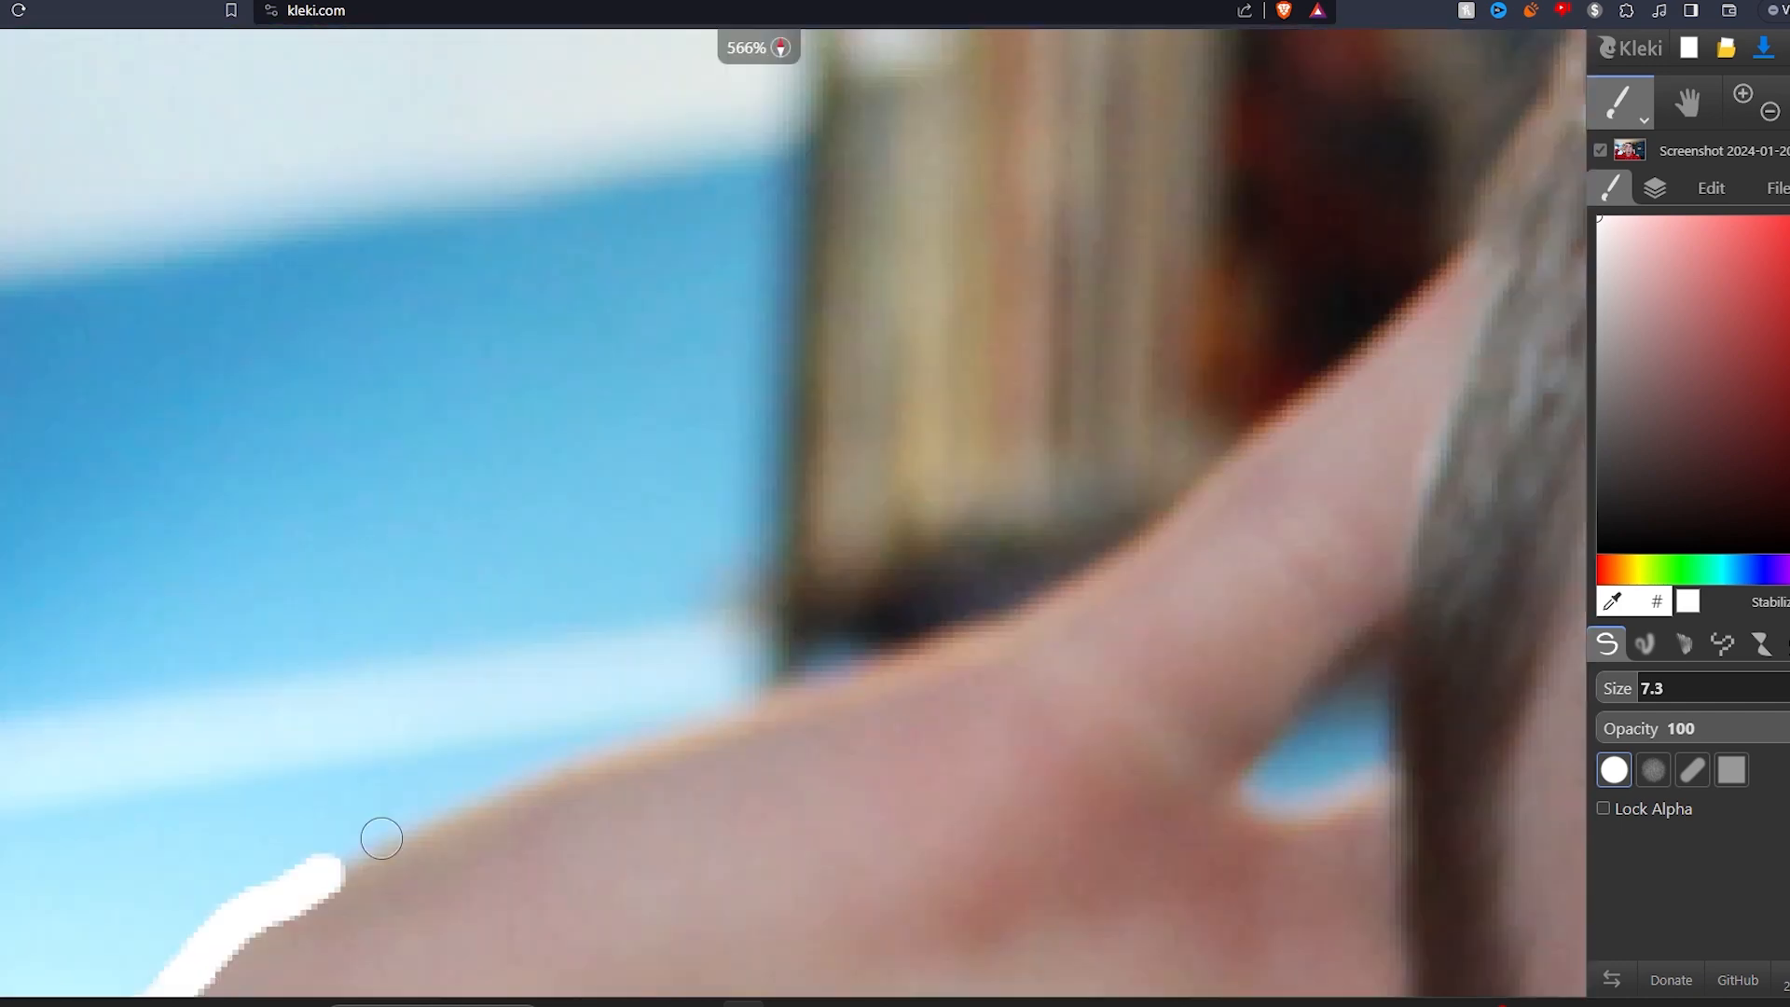
drag(379, 831, 855, 364)
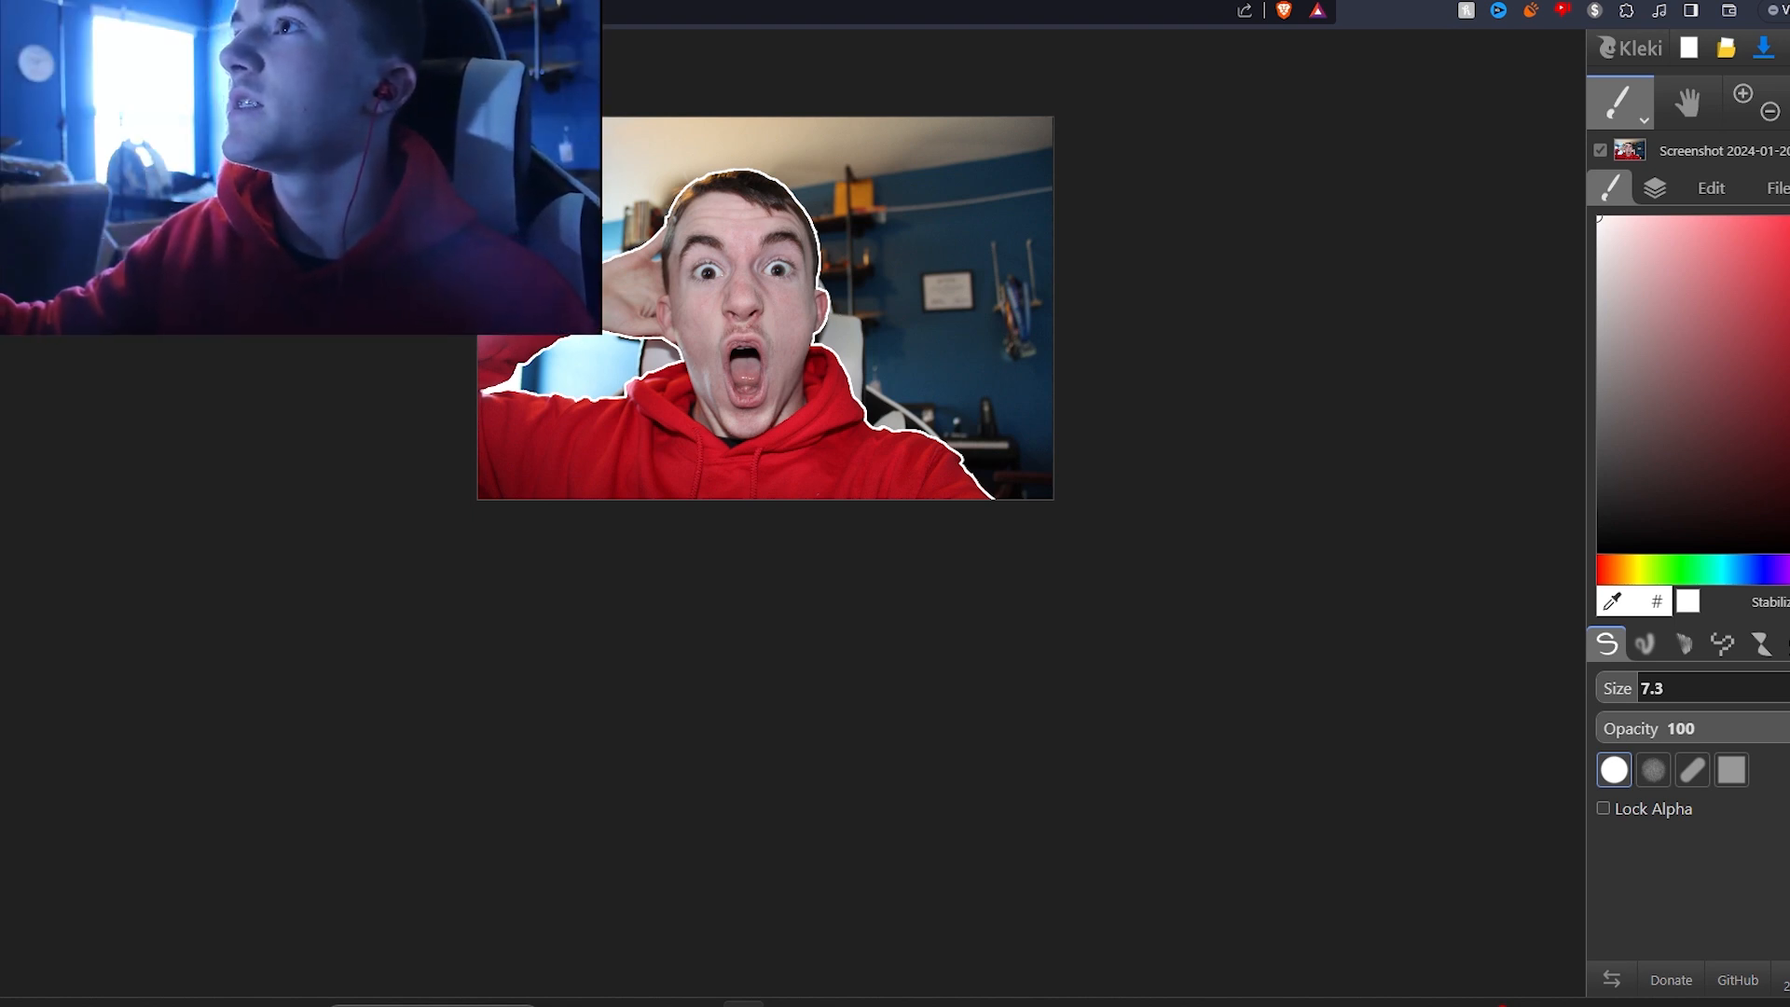
Step: Switch to the Paint Bucket tool and pick a bright green colour
click(1620, 102)
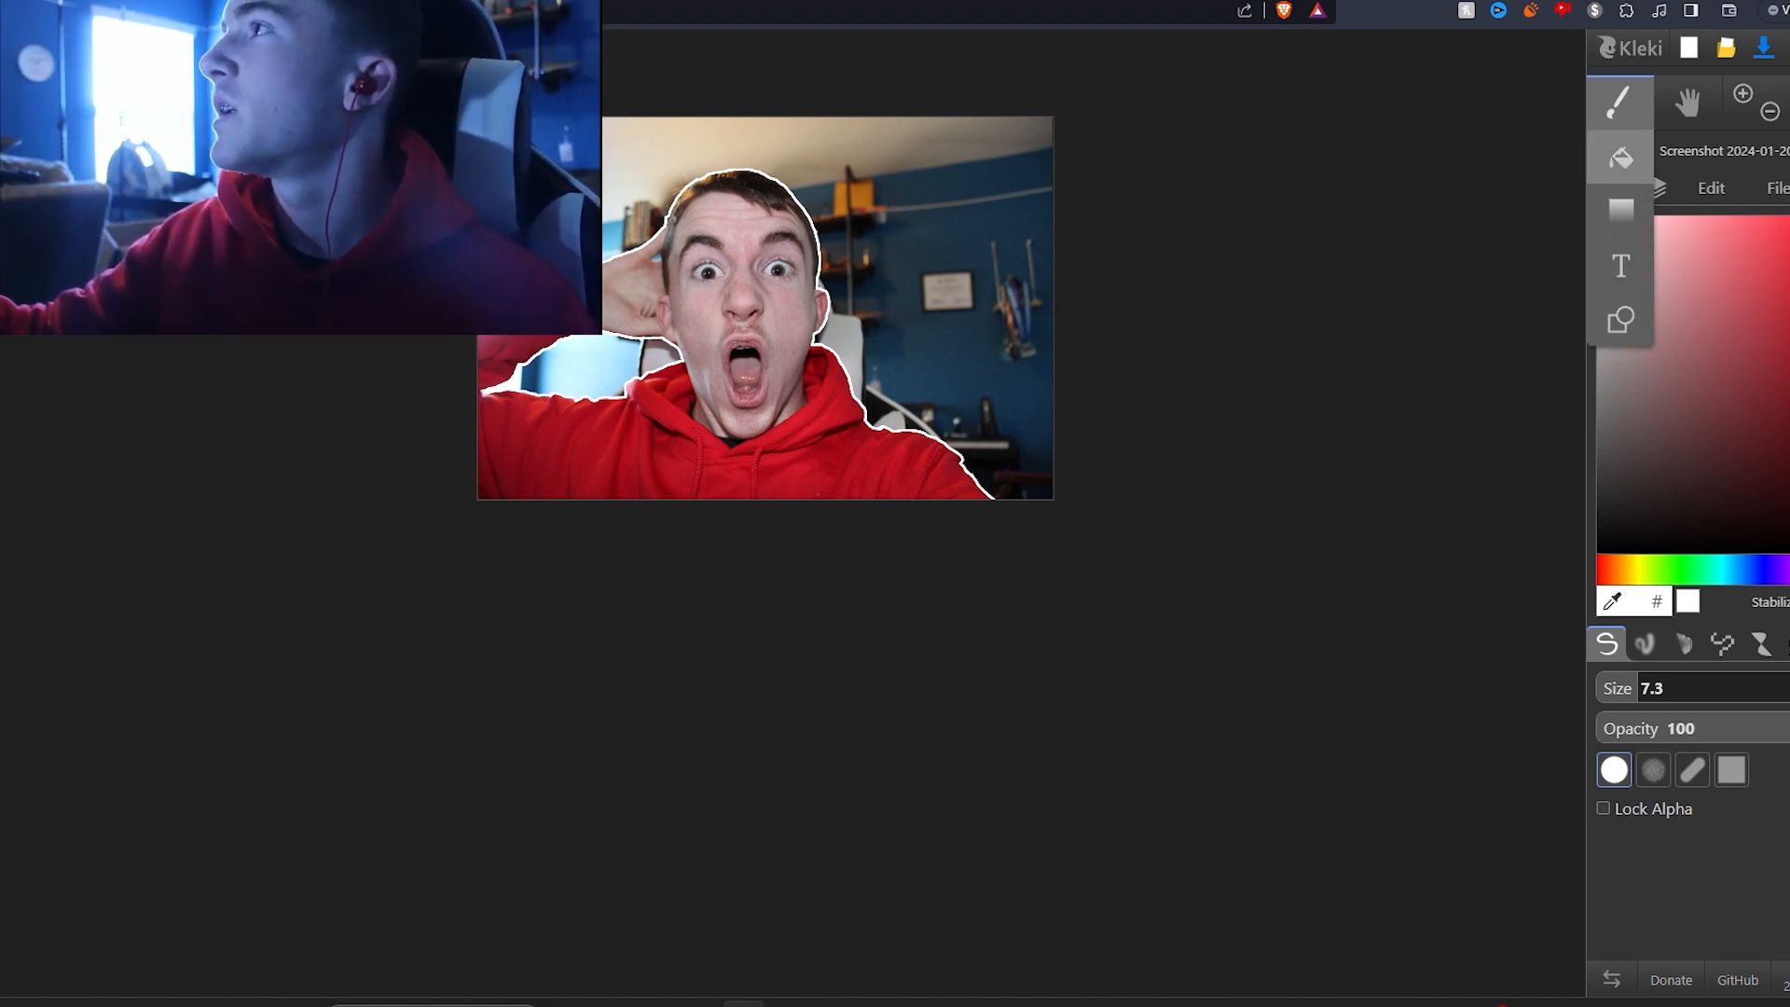
click(1620, 157)
click(1678, 570)
click(1788, 218)
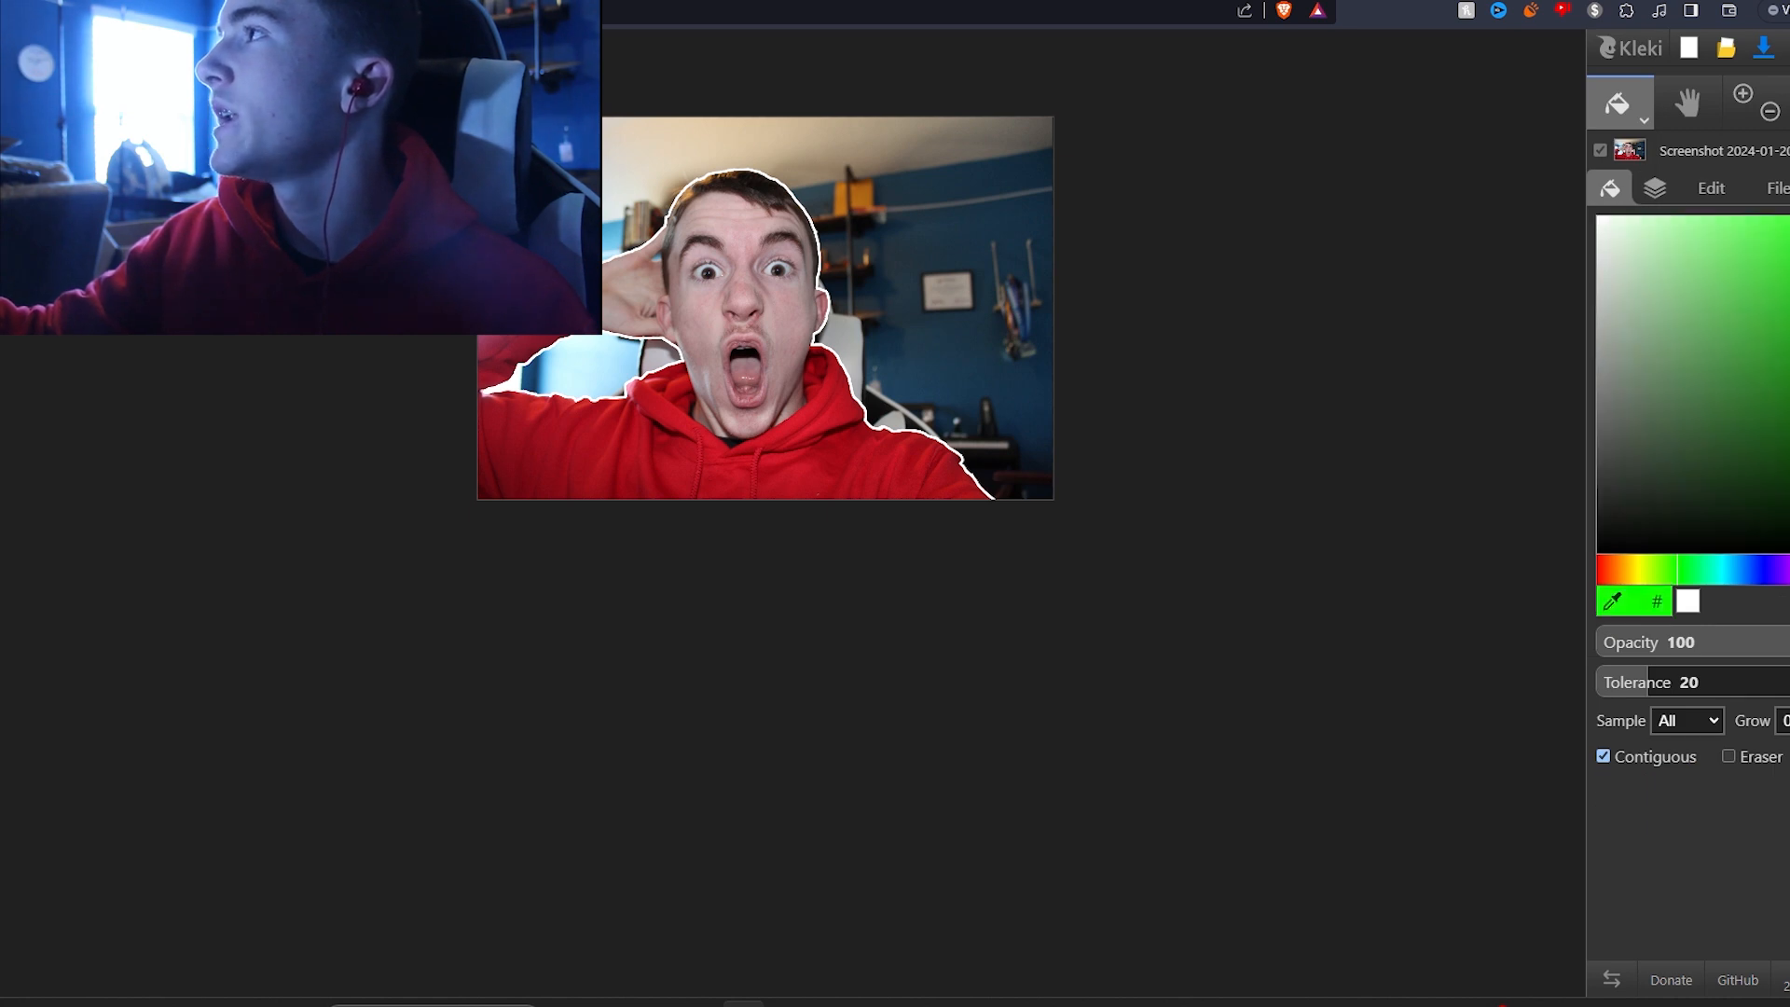
Step: Try bucket-filling the background gap between the raised arm and shoulder with green
scroll(531, 378, up, 5)
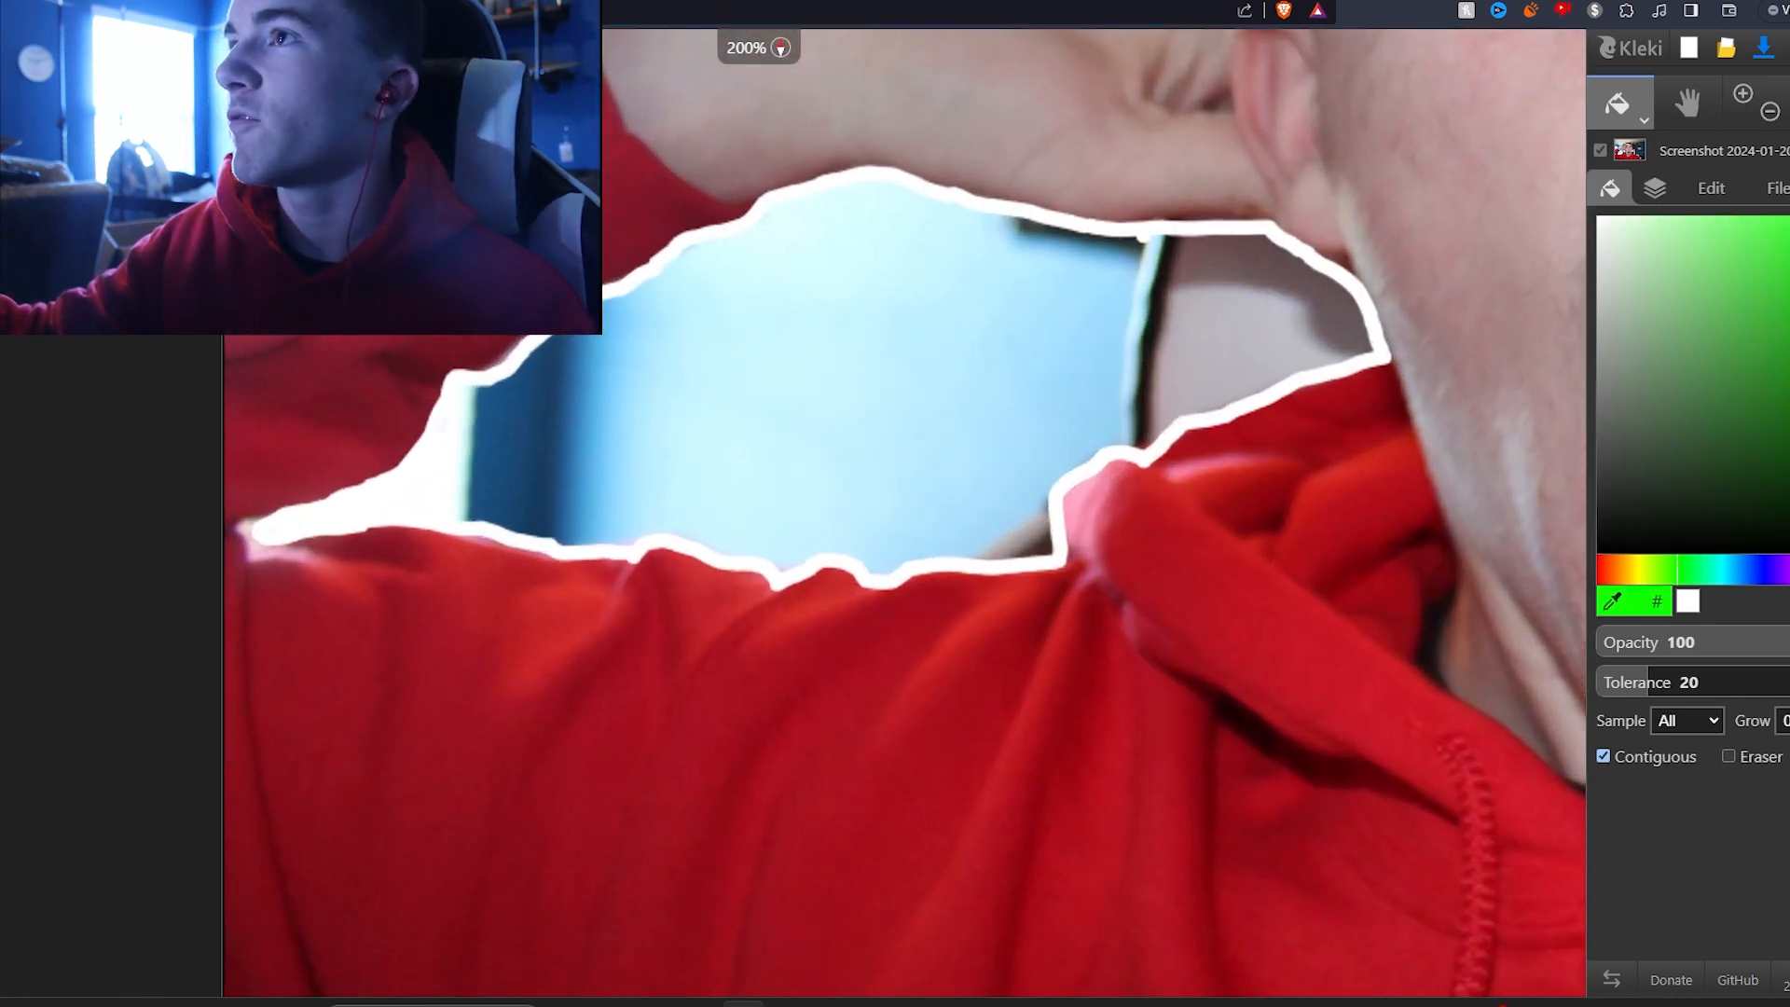
click(440, 480)
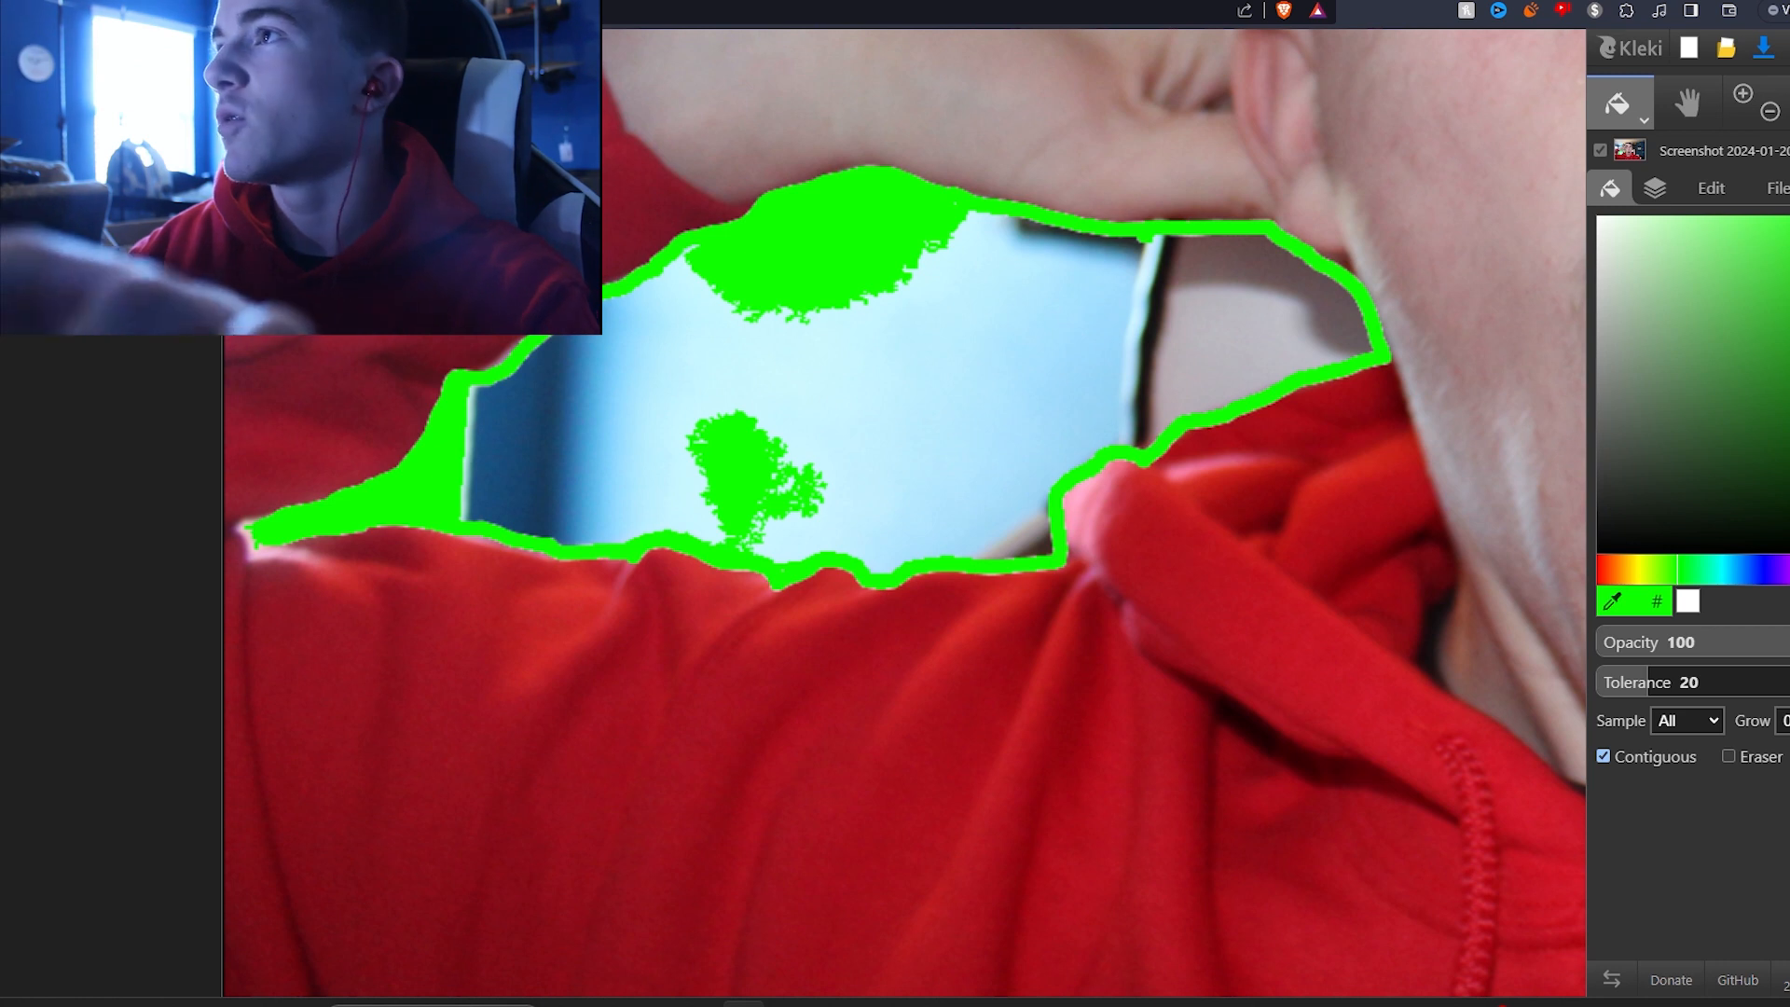
key(ctrl+z)
Step: Try the gap fill again with tolerance set to 42
click(1702, 681)
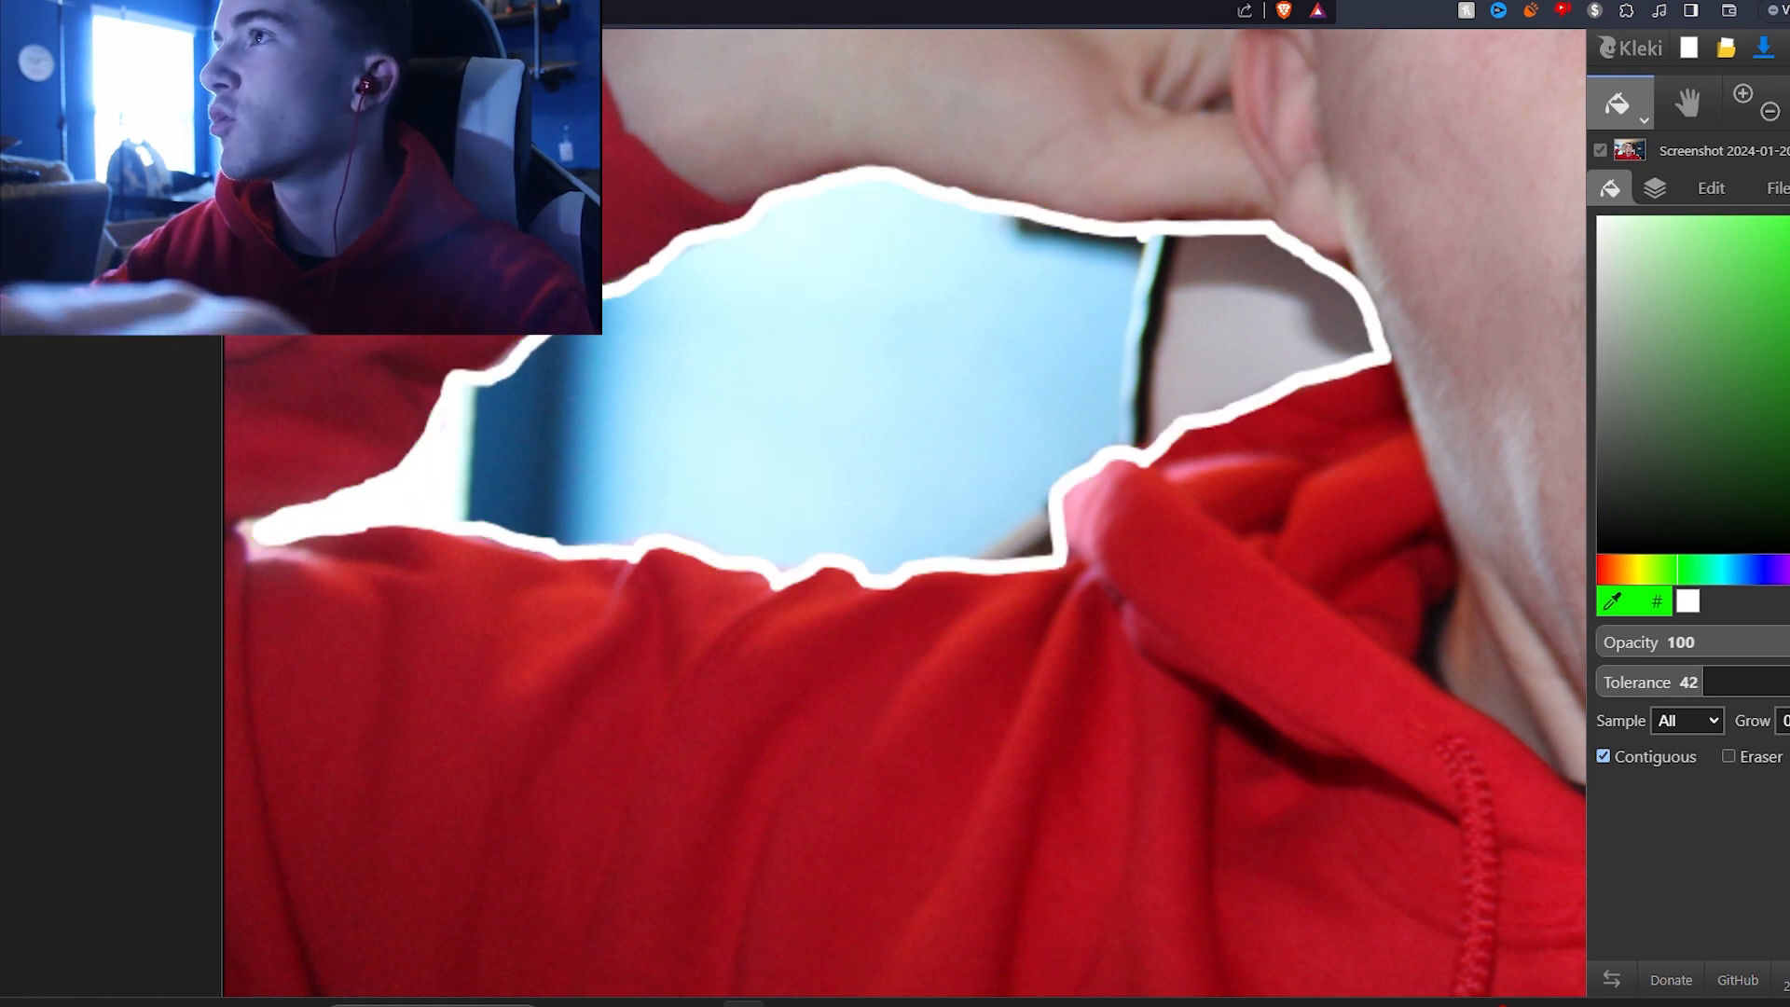
click(440, 480)
key(ctrl+z)
Step: Try filling the gap twice with tolerance 13, then undo both fills
drag(1636, 682, 1631, 681)
click(877, 382)
click(791, 220)
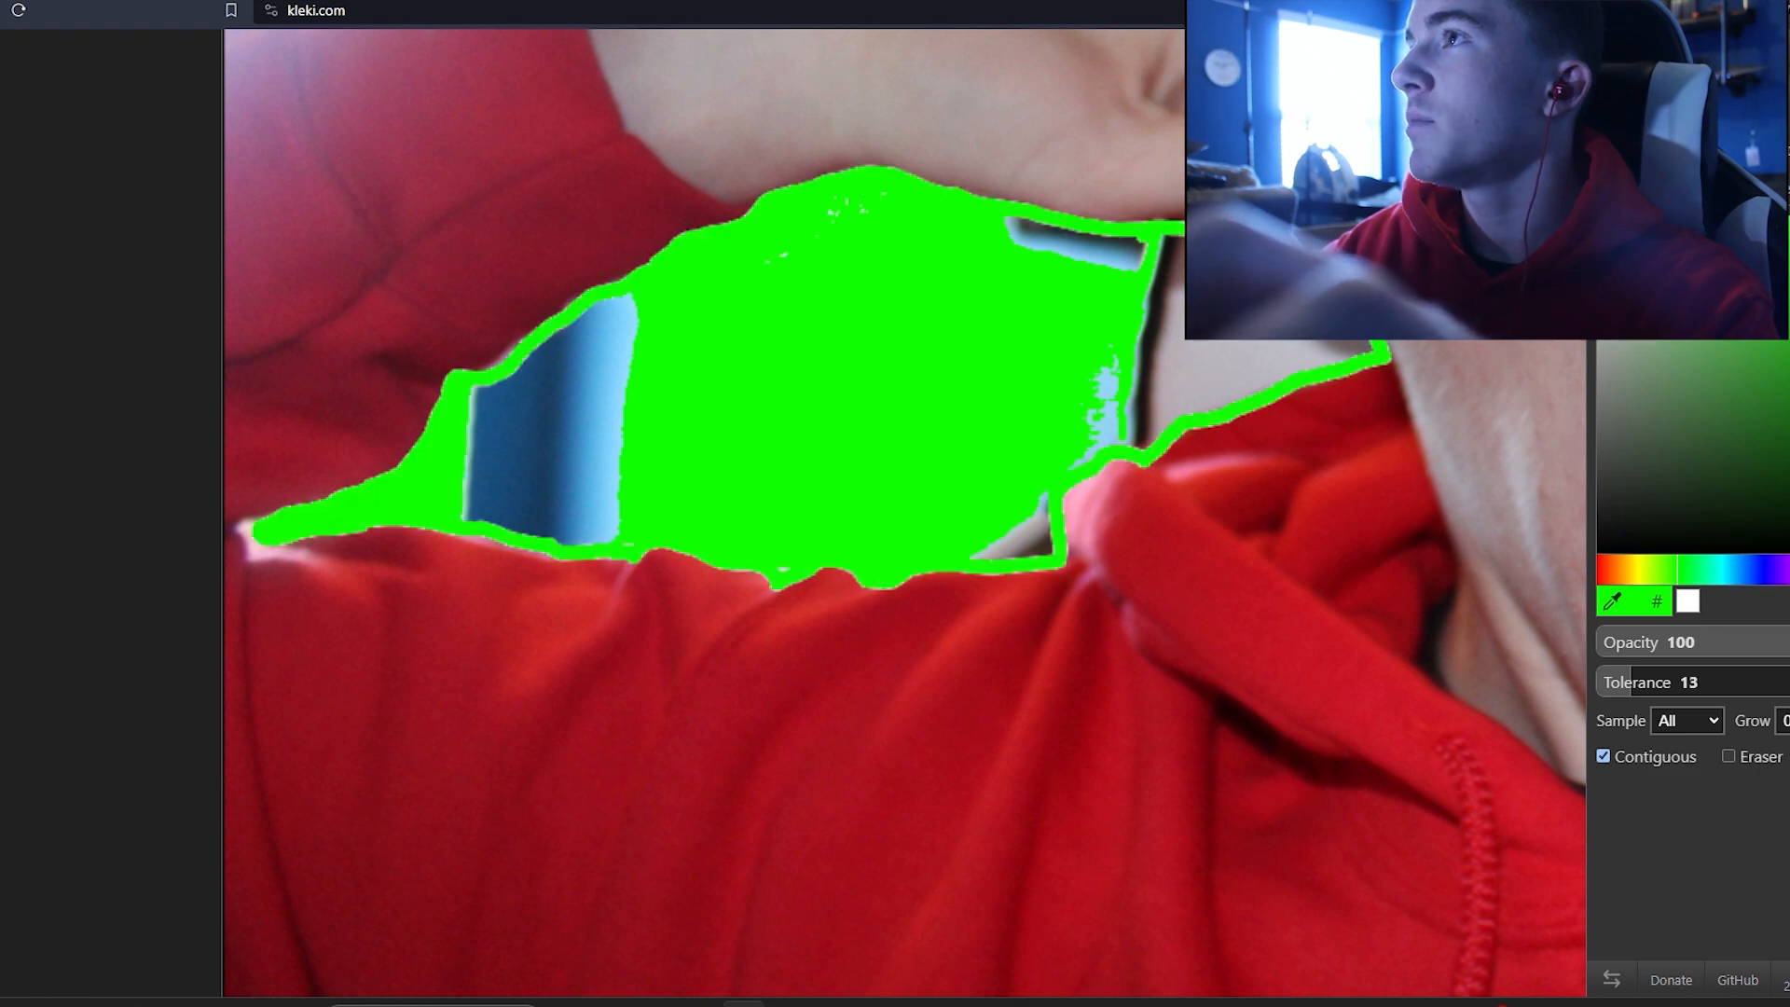
key(ctrl+z)
key(ctrl+z)
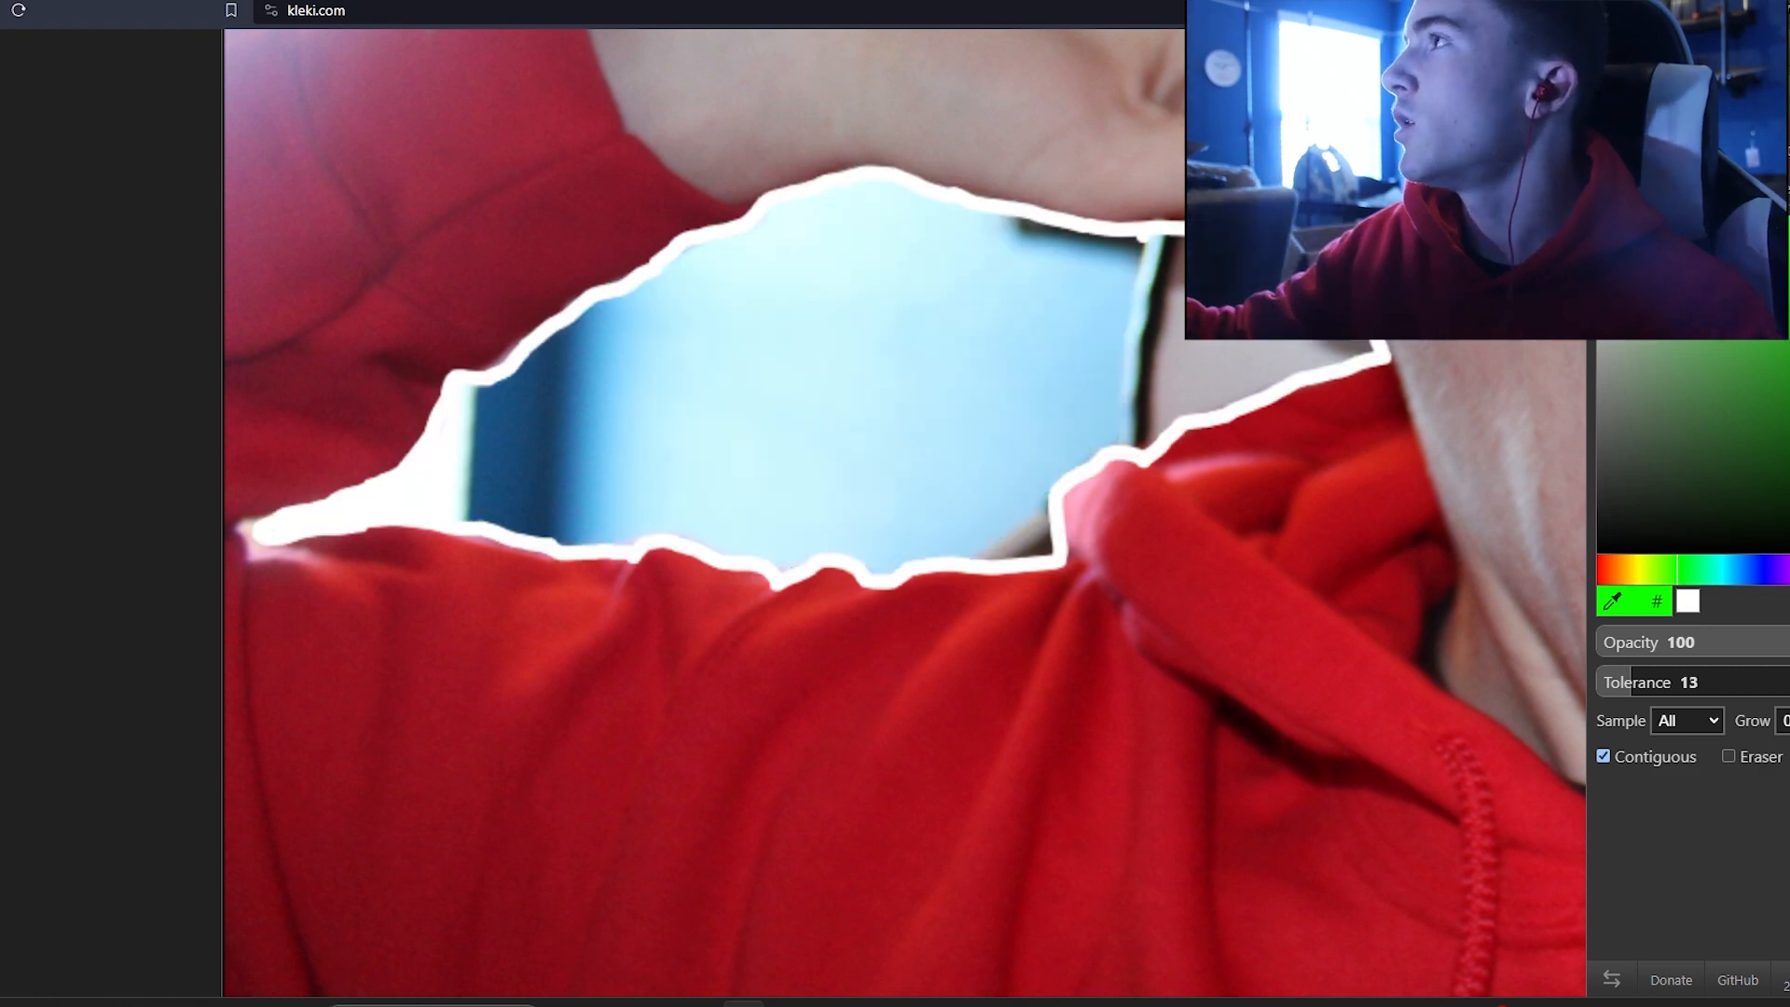
Step: Switch to a large round brush and paint green strokes inside the gap behind the arm
click(1618, 50)
key(Escape)
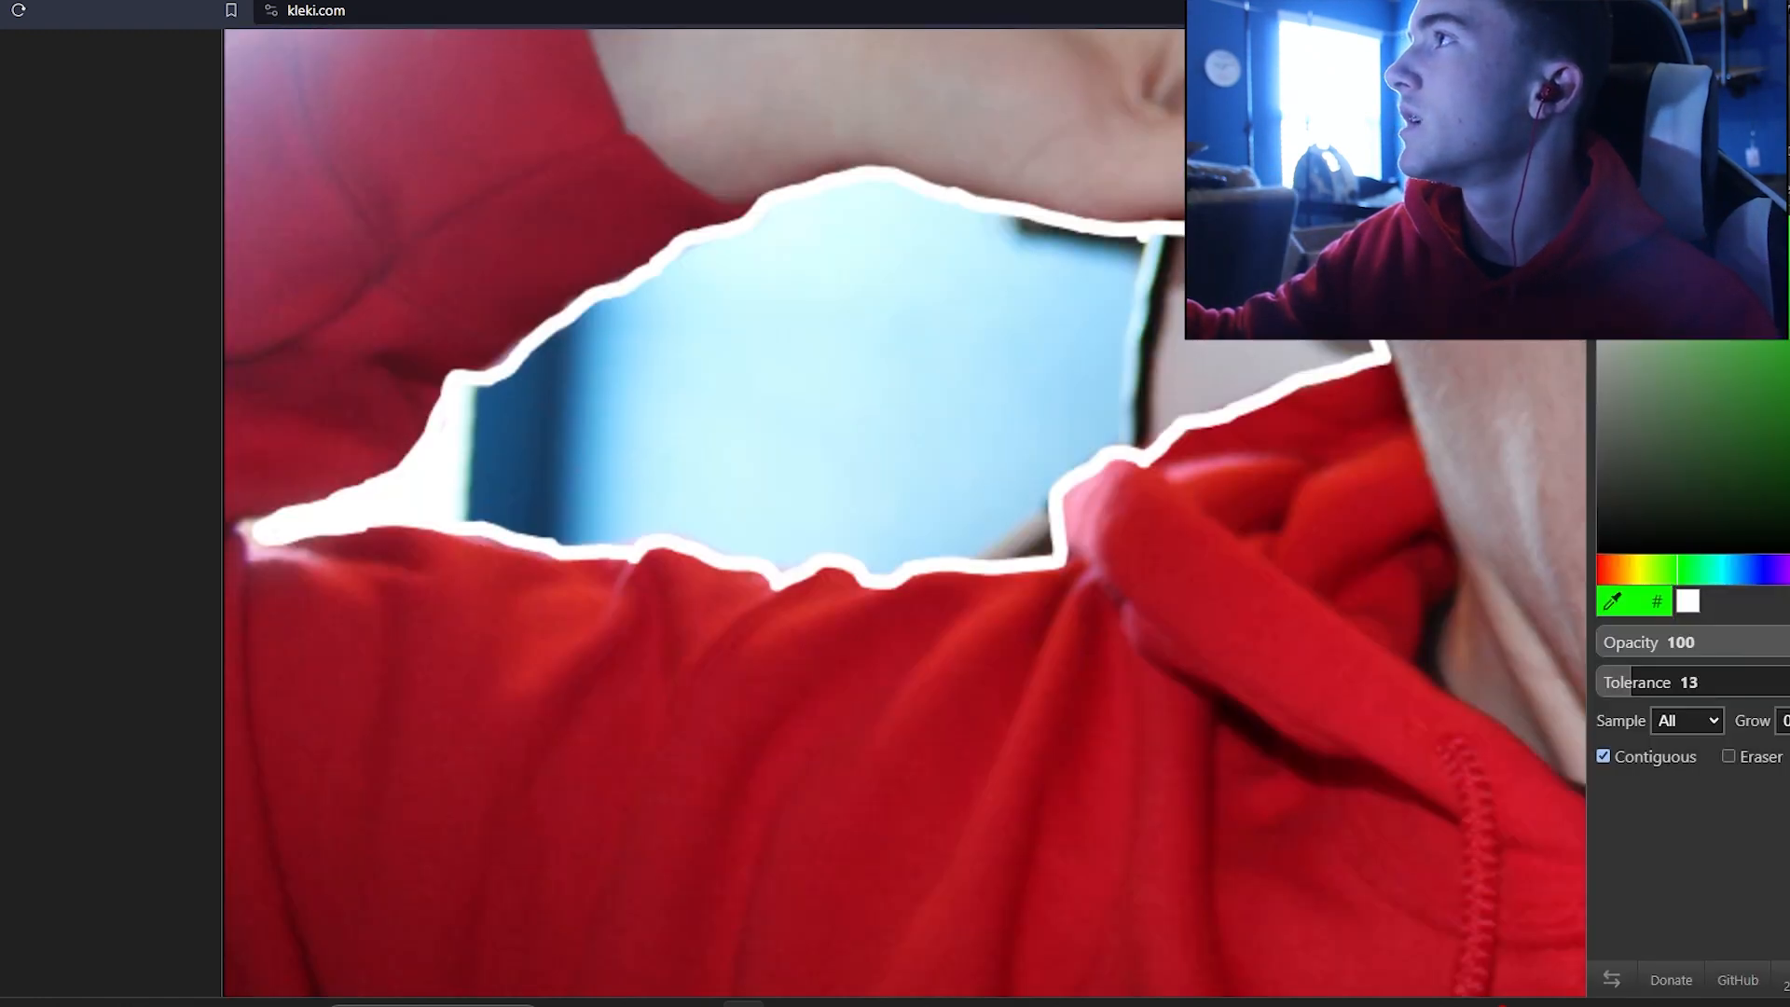
key(b)
key(bracketright)
key(bracketright)
key(bracketright)
key(bracketright)
key(bracketright)
key(bracketright)
key(bracketright)
key(bracketright)
key(bracketright)
key(bracketright)
key(bracketright)
key(bracketright)
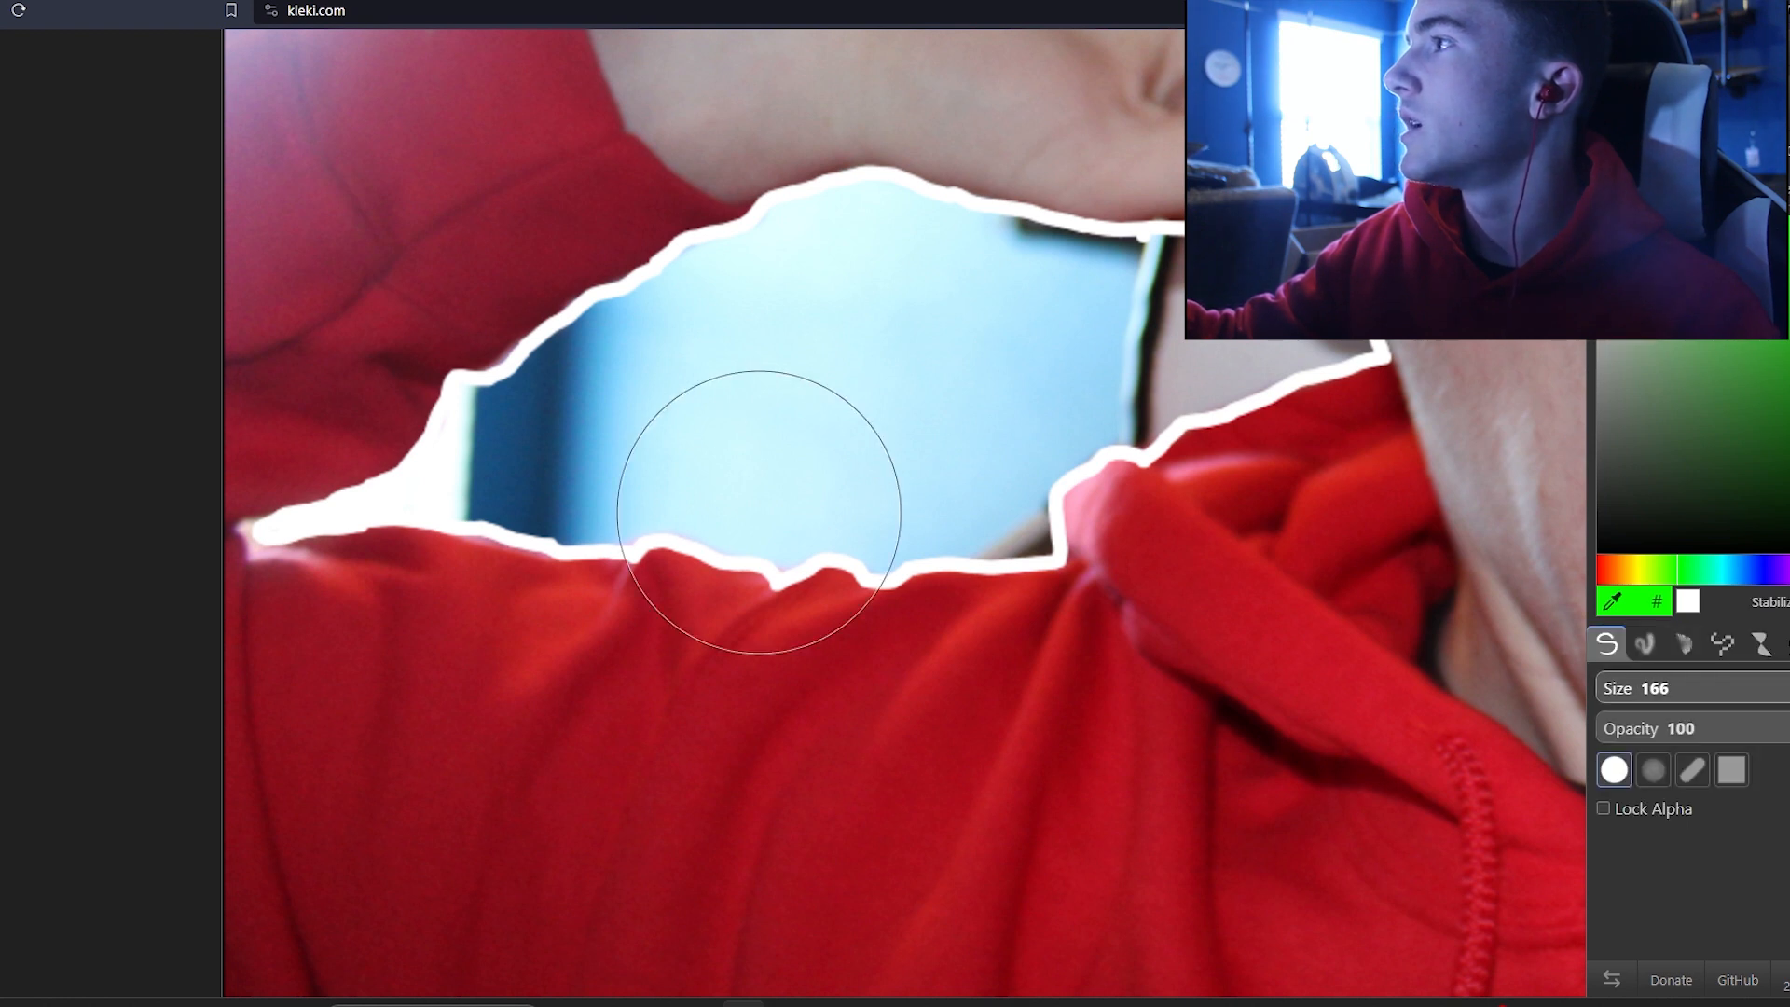
mouse_move(947, 335)
mouse_down()
mouse_move(703, 371)
mouse_move(599, 413)
mouse_up()
drag(806, 339, 634, 409)
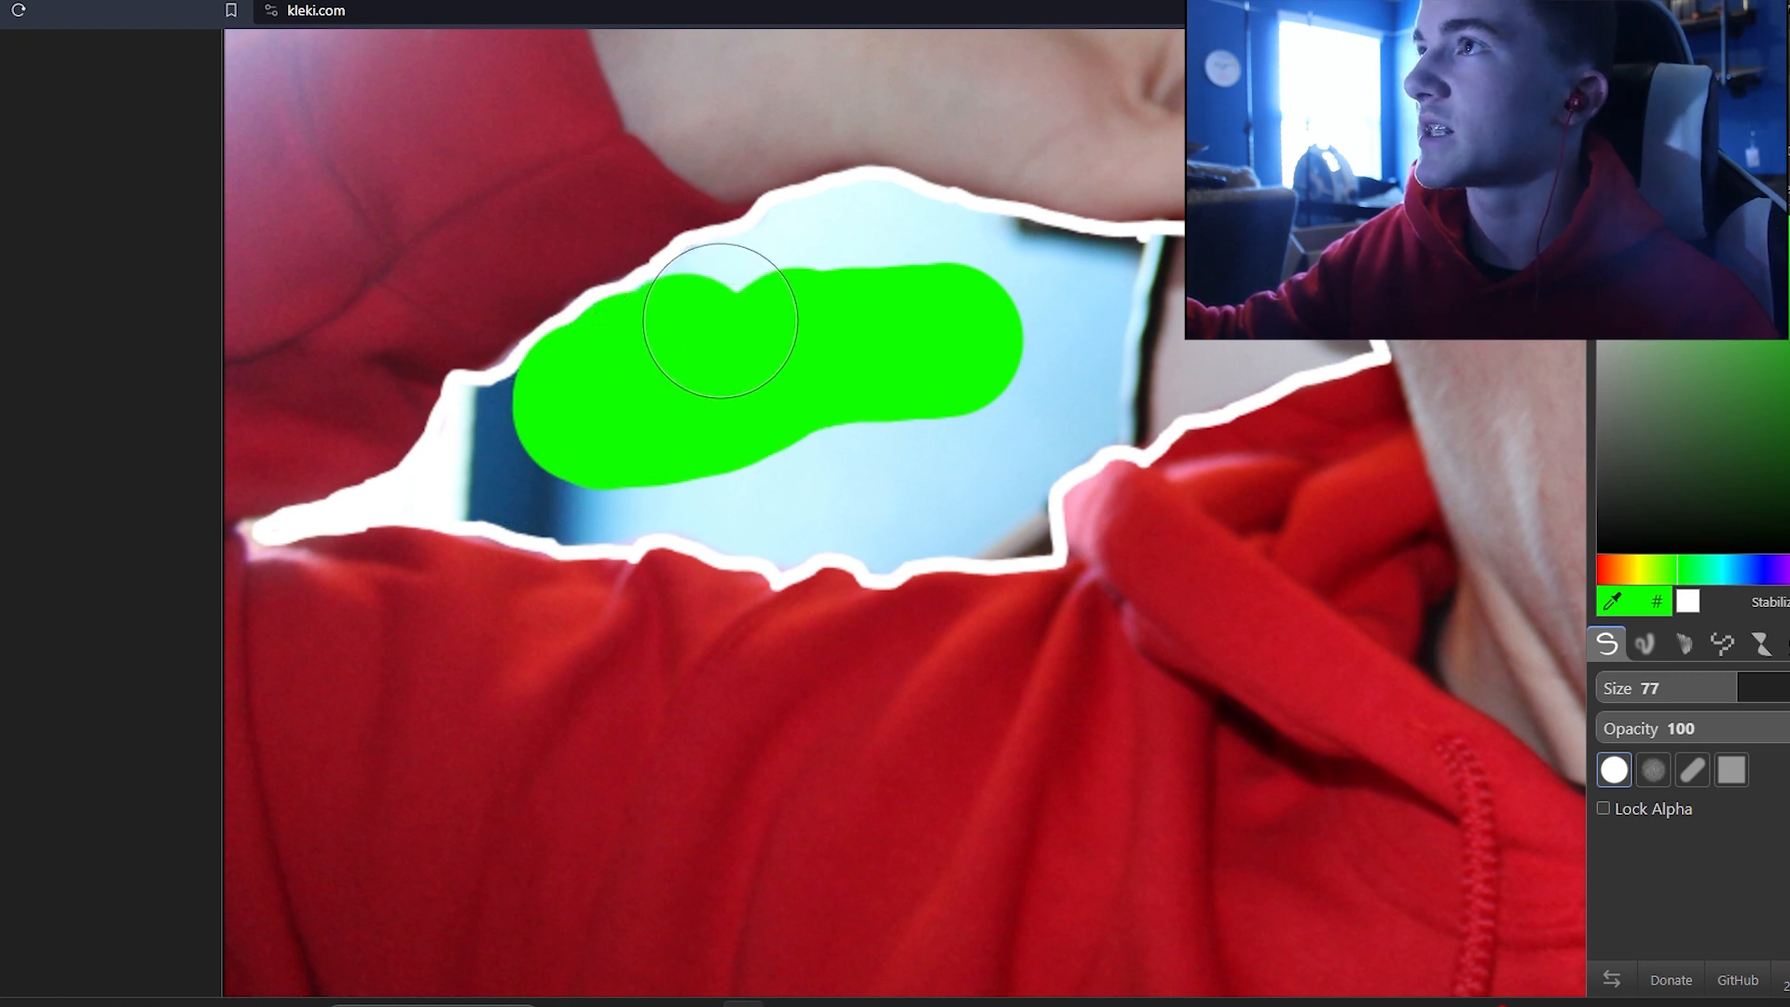
drag(723, 318, 730, 329)
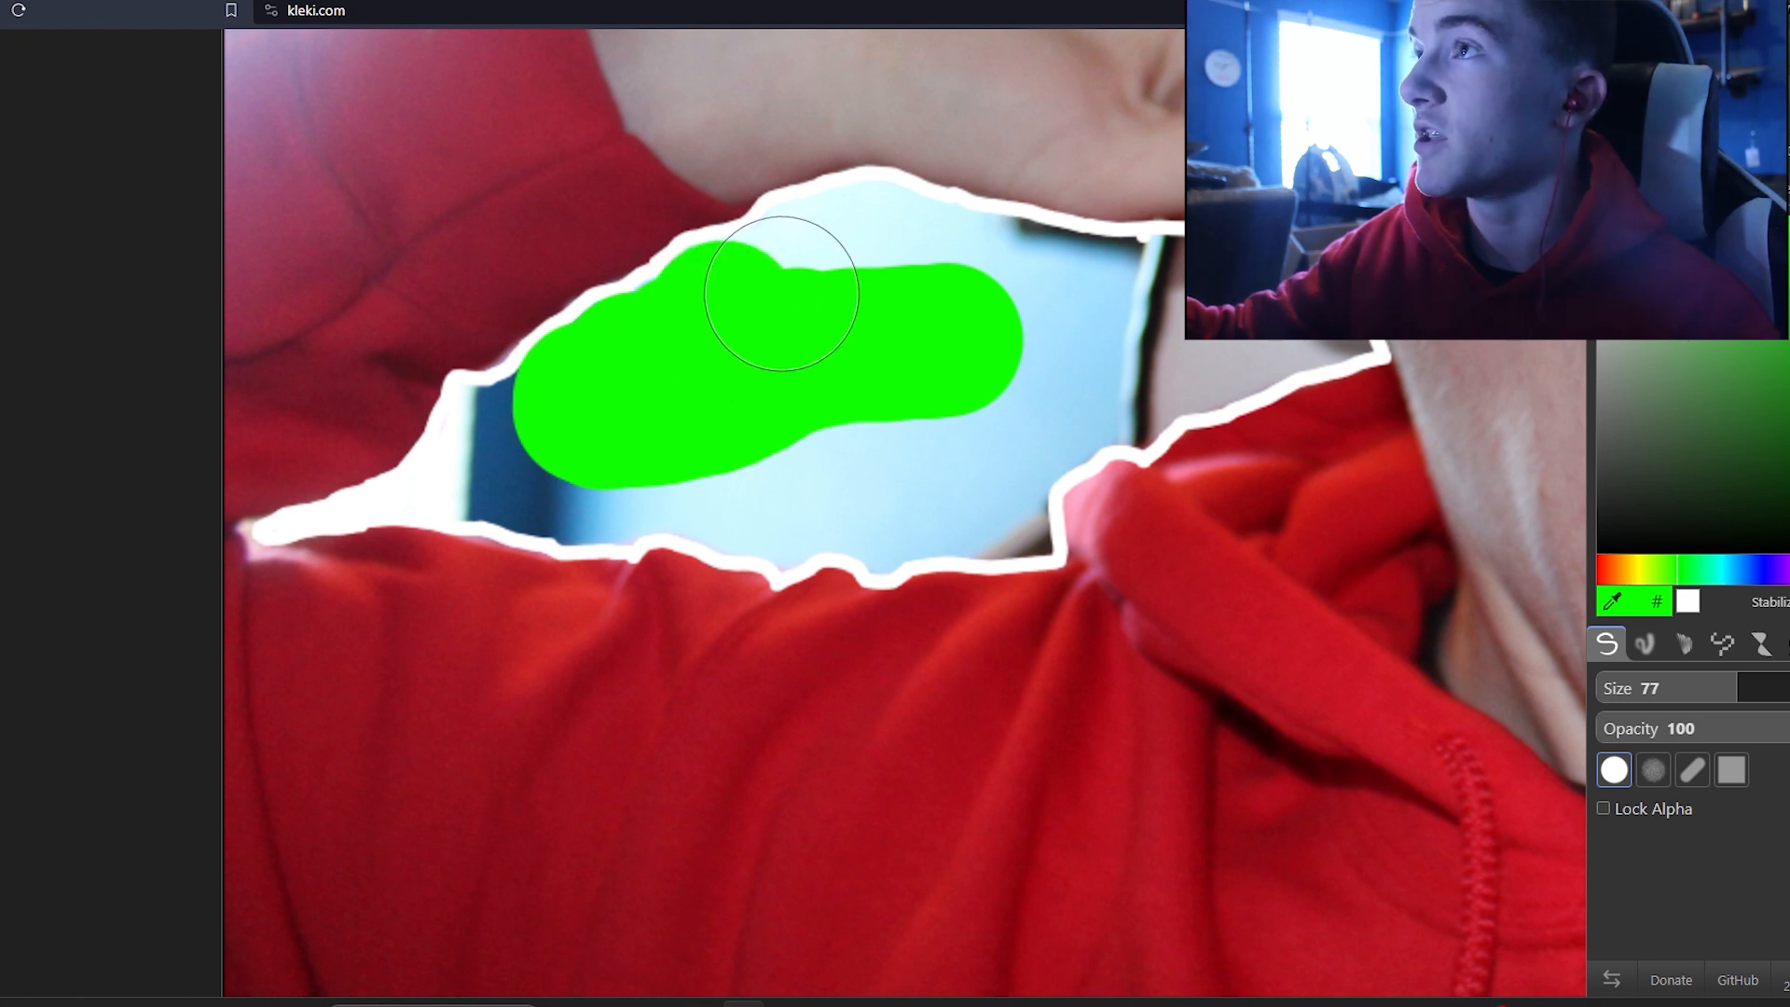
drag(760, 313, 788, 305)
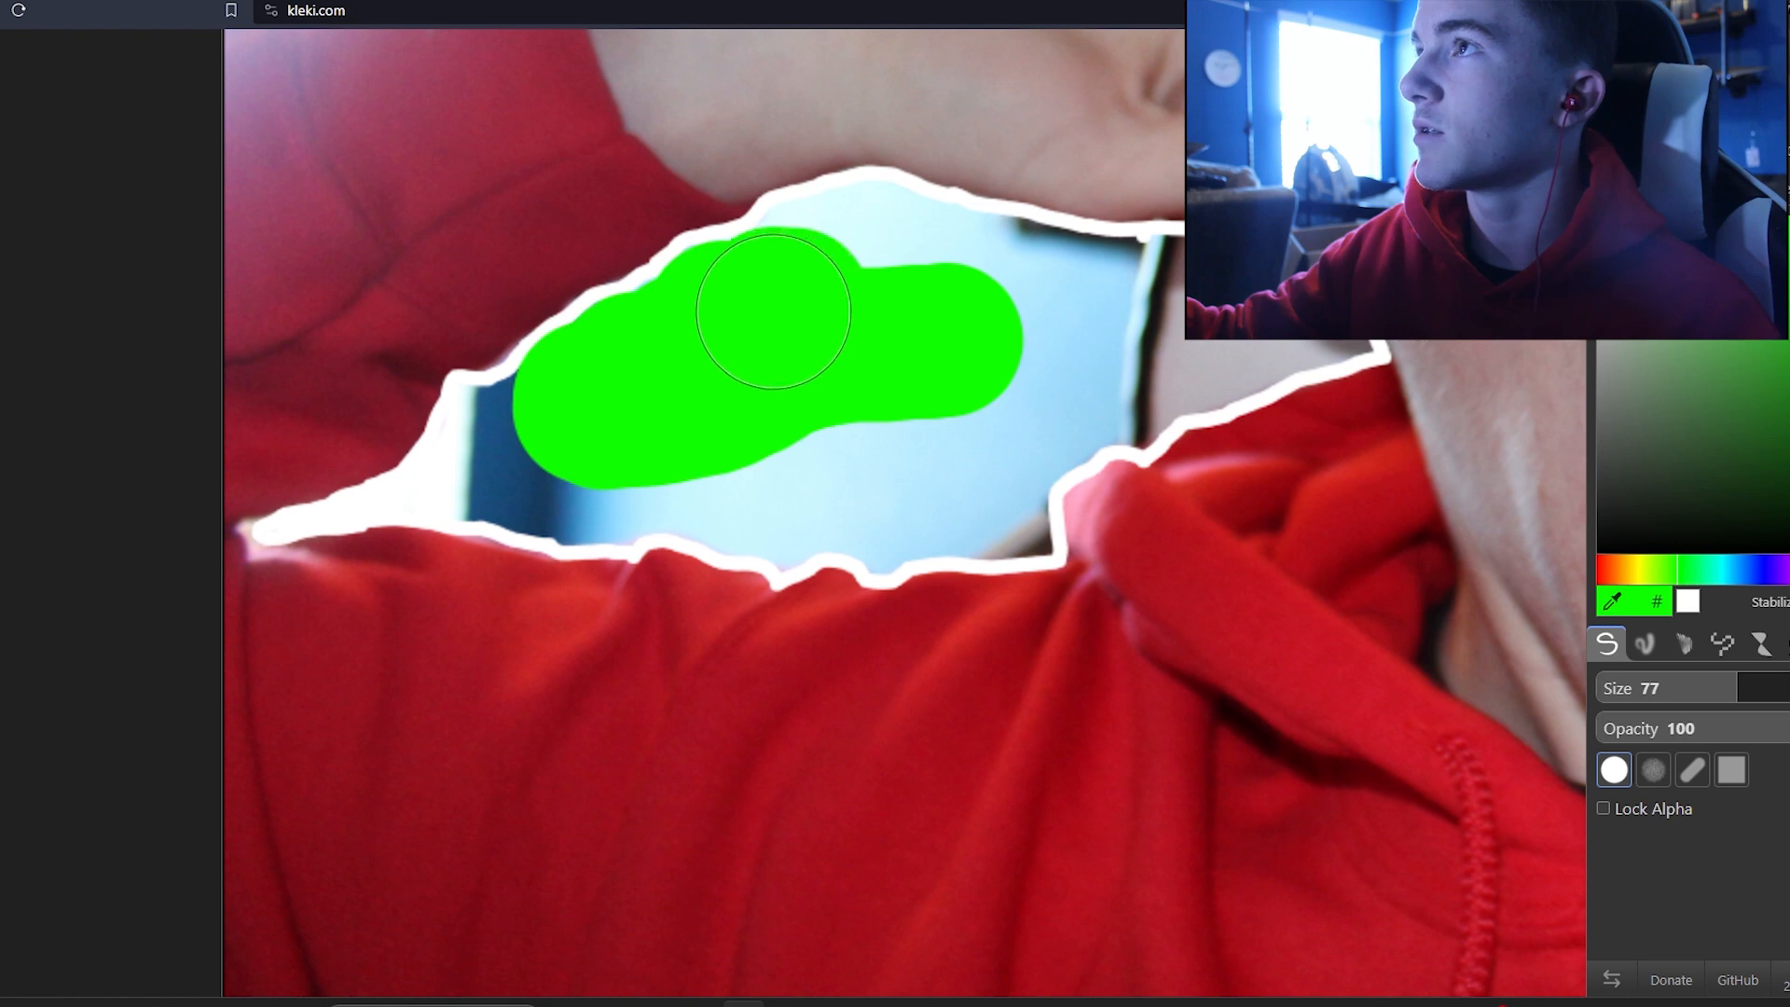
scroll(779, 280, up, 3)
mouse_move(919, 288)
mouse_down()
mouse_move(996, 261)
mouse_move(1039, 247)
mouse_up()
Step: Bucket-fill the rest of the gap green with tolerance set to 27
scroll(1016, 415, down, 2)
scroll(1147, 413, up, 1)
scroll(1249, 427, down, 1)
click(1638, 117)
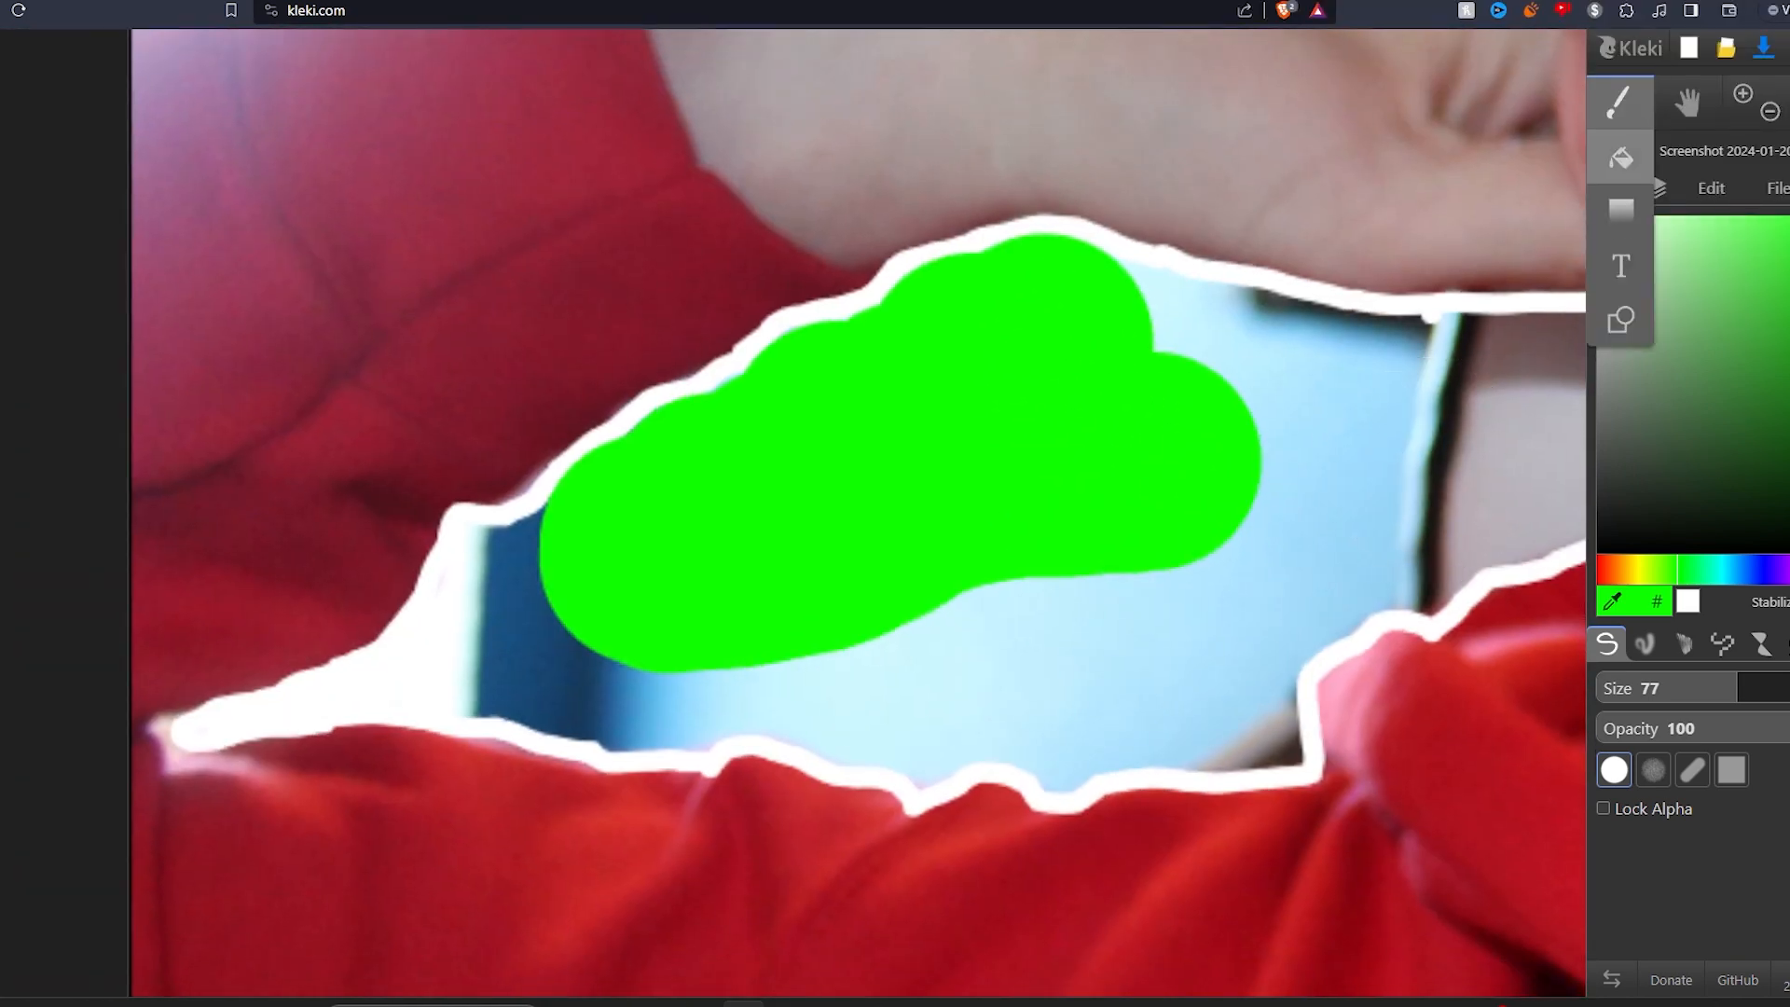
click(1620, 158)
click(1319, 447)
key(ctrl+z)
mouse_move(1631, 683)
mouse_down()
mouse_move(1718, 682)
mouse_move(1666, 683)
mouse_up()
click(1328, 485)
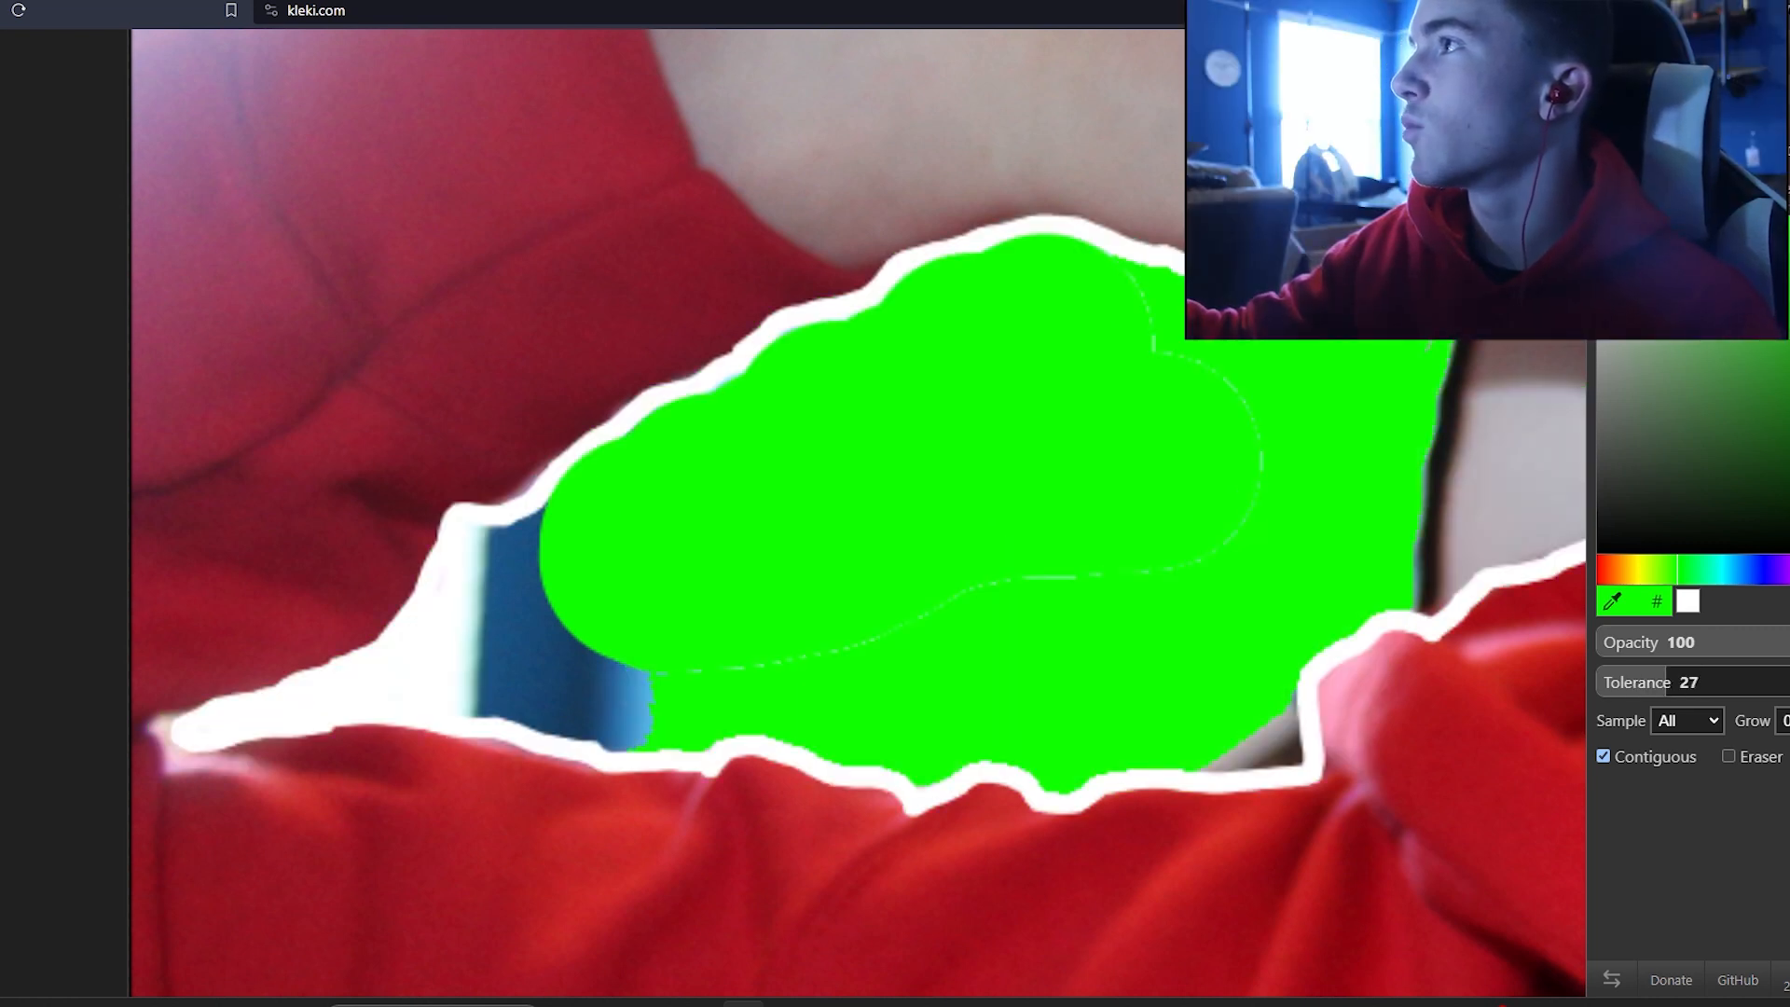
Step: Bucket-fill the remaining unfilled pockets of the gap with green
scroll(1492, 391, up, 3)
click(1240, 541)
click(1012, 559)
click(1007, 442)
click(1036, 310)
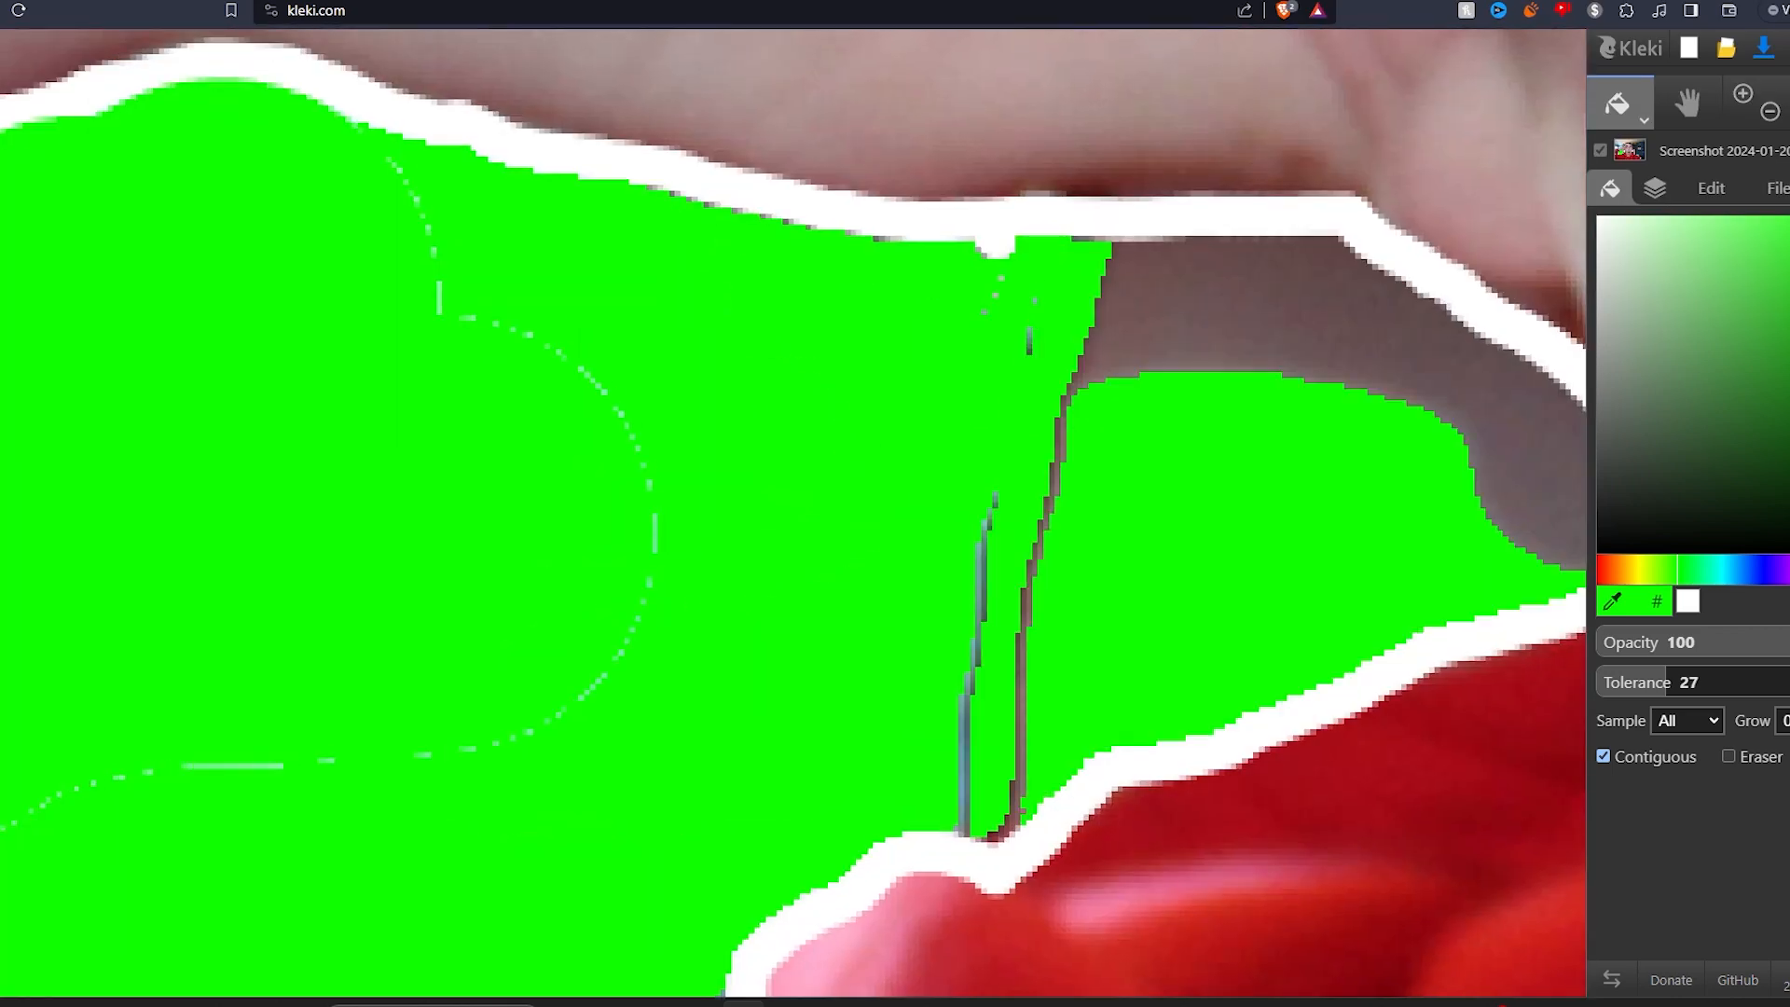
Step: Brush green over the thin dark strip left inside the gap
click(1623, 105)
click(1621, 157)
mouse_move(1019, 494)
mouse_down()
mouse_move(950, 576)
mouse_move(927, 617)
mouse_move(965, 626)
mouse_up()
drag(1103, 448, 1247, 449)
Step: Bucket-fill the grey pocket beside the neck with green at tolerance 52
scroll(1247, 449, down, 2)
click(1622, 105)
click(1621, 157)
click(912, 401)
key(ctrl+z)
drag(1666, 682, 1728, 682)
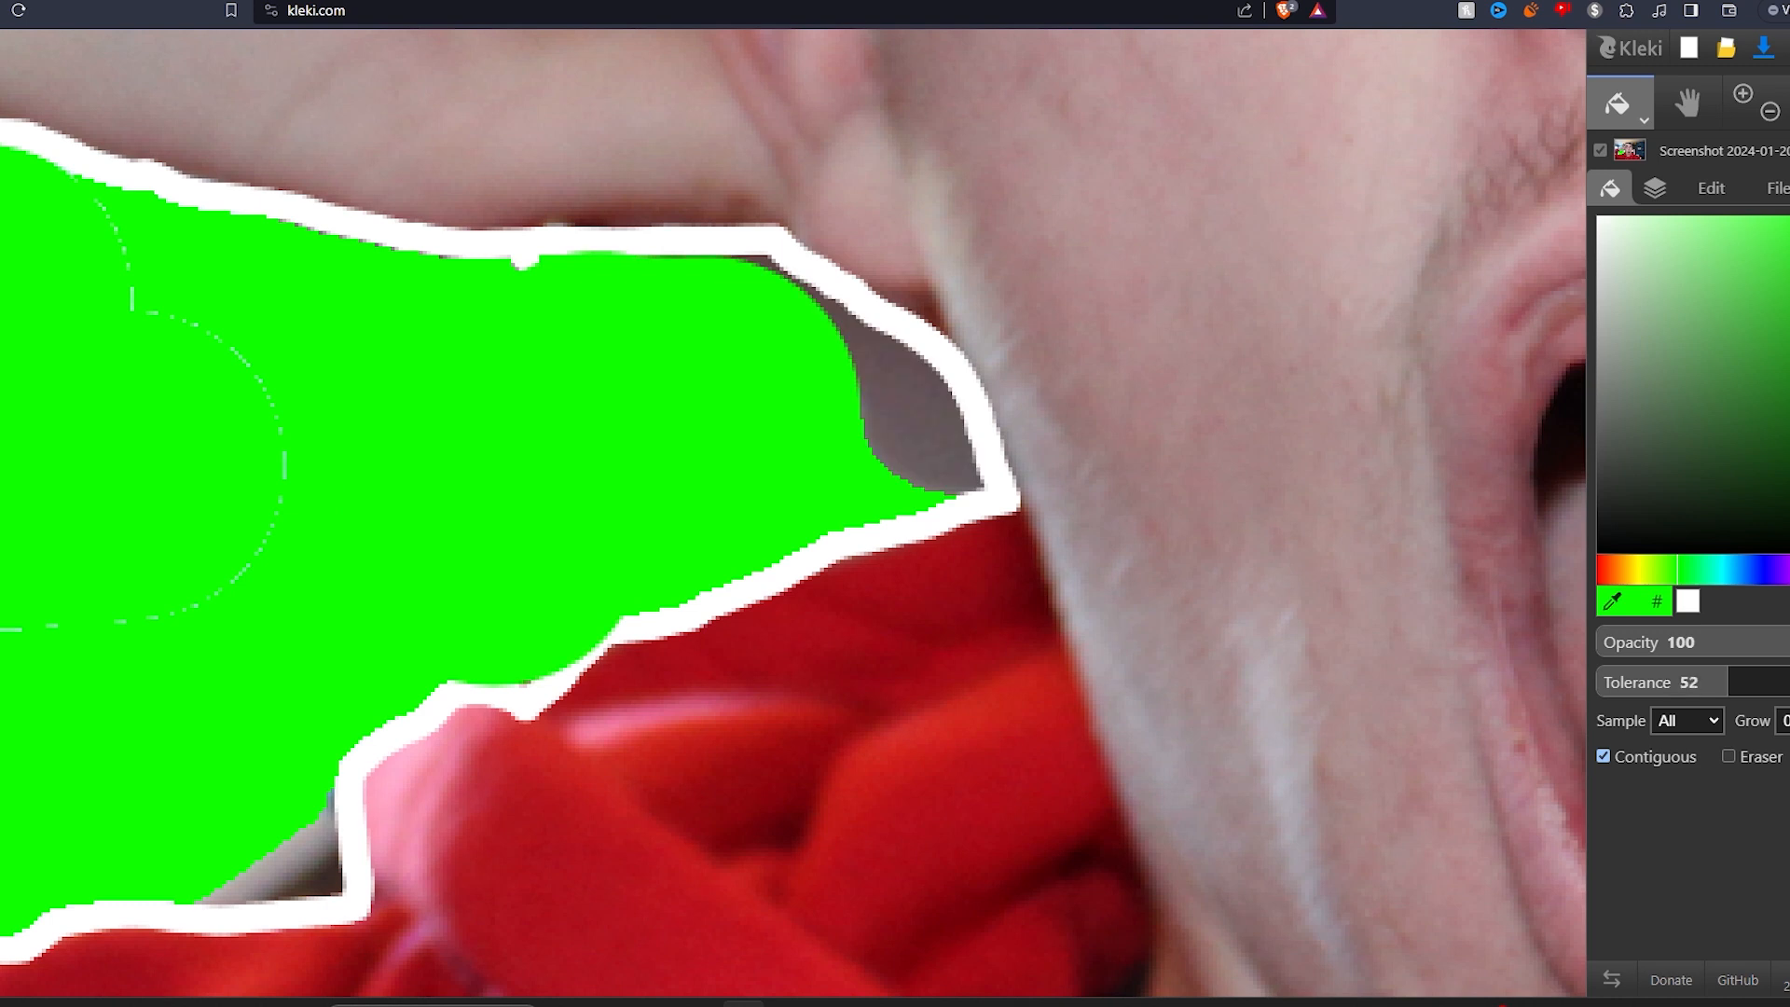
click(912, 400)
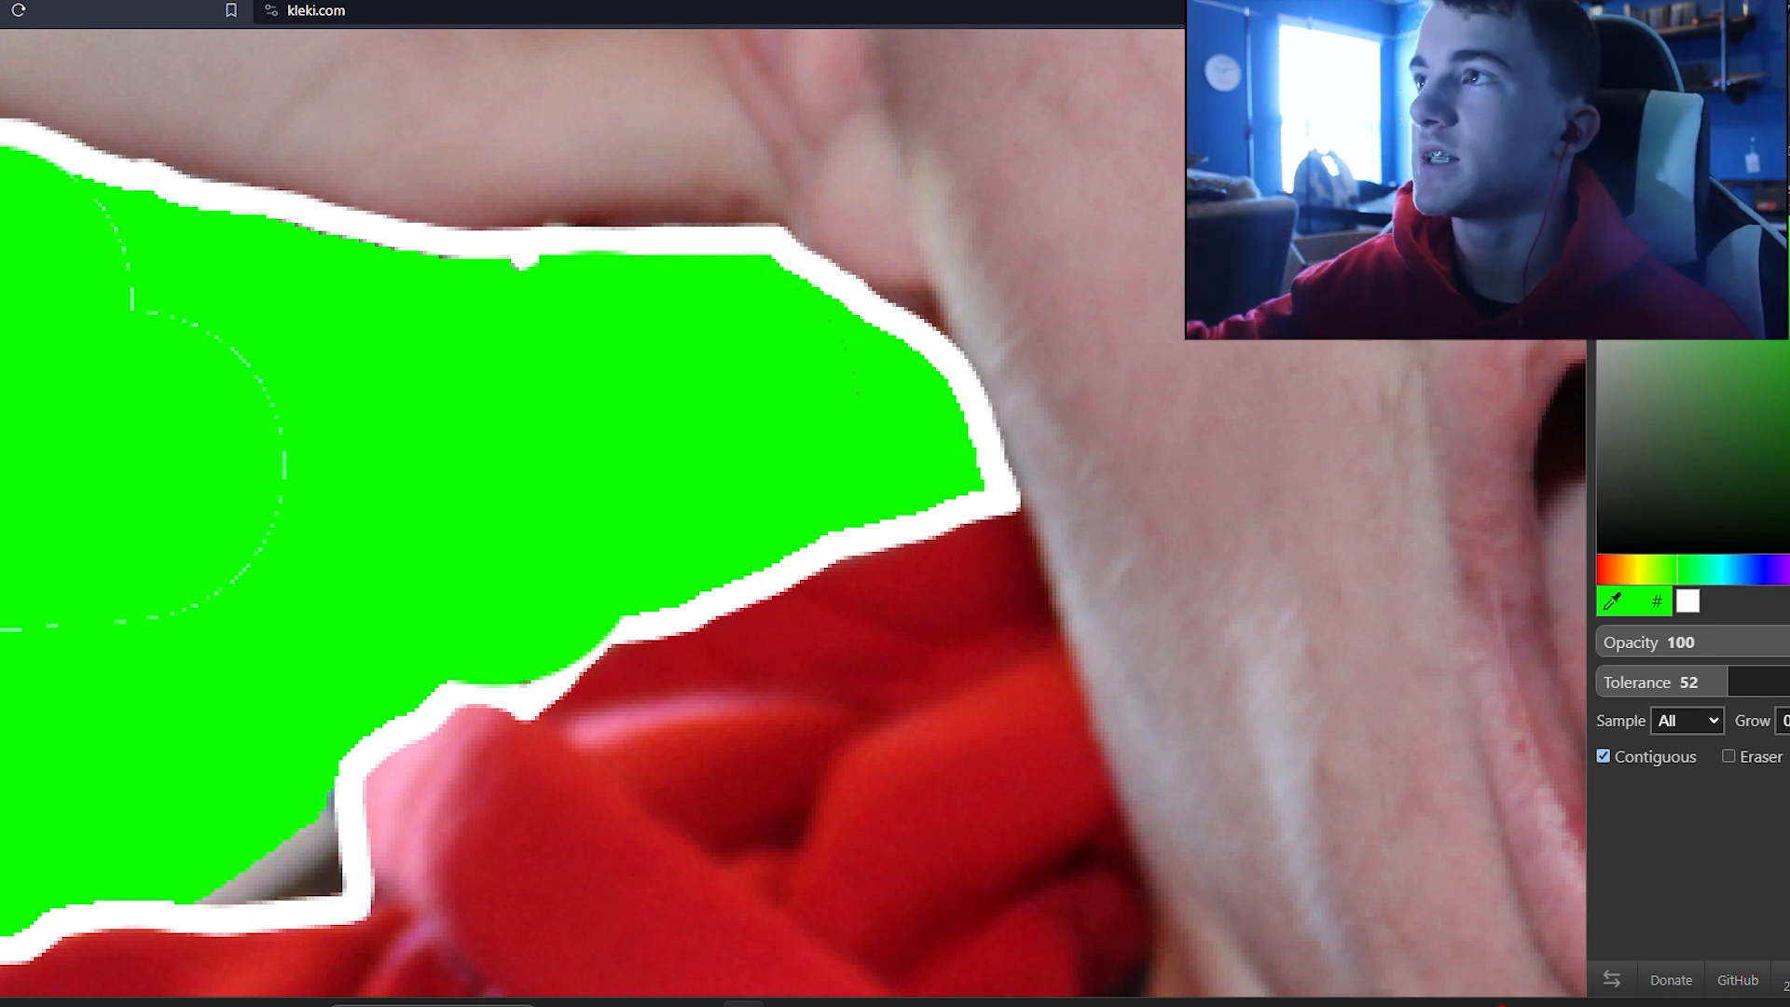
Step: Zoom in and out around the gap to inspect the filled edges
scroll(93, 527, down, 3)
scroll(74, 643, up, 4)
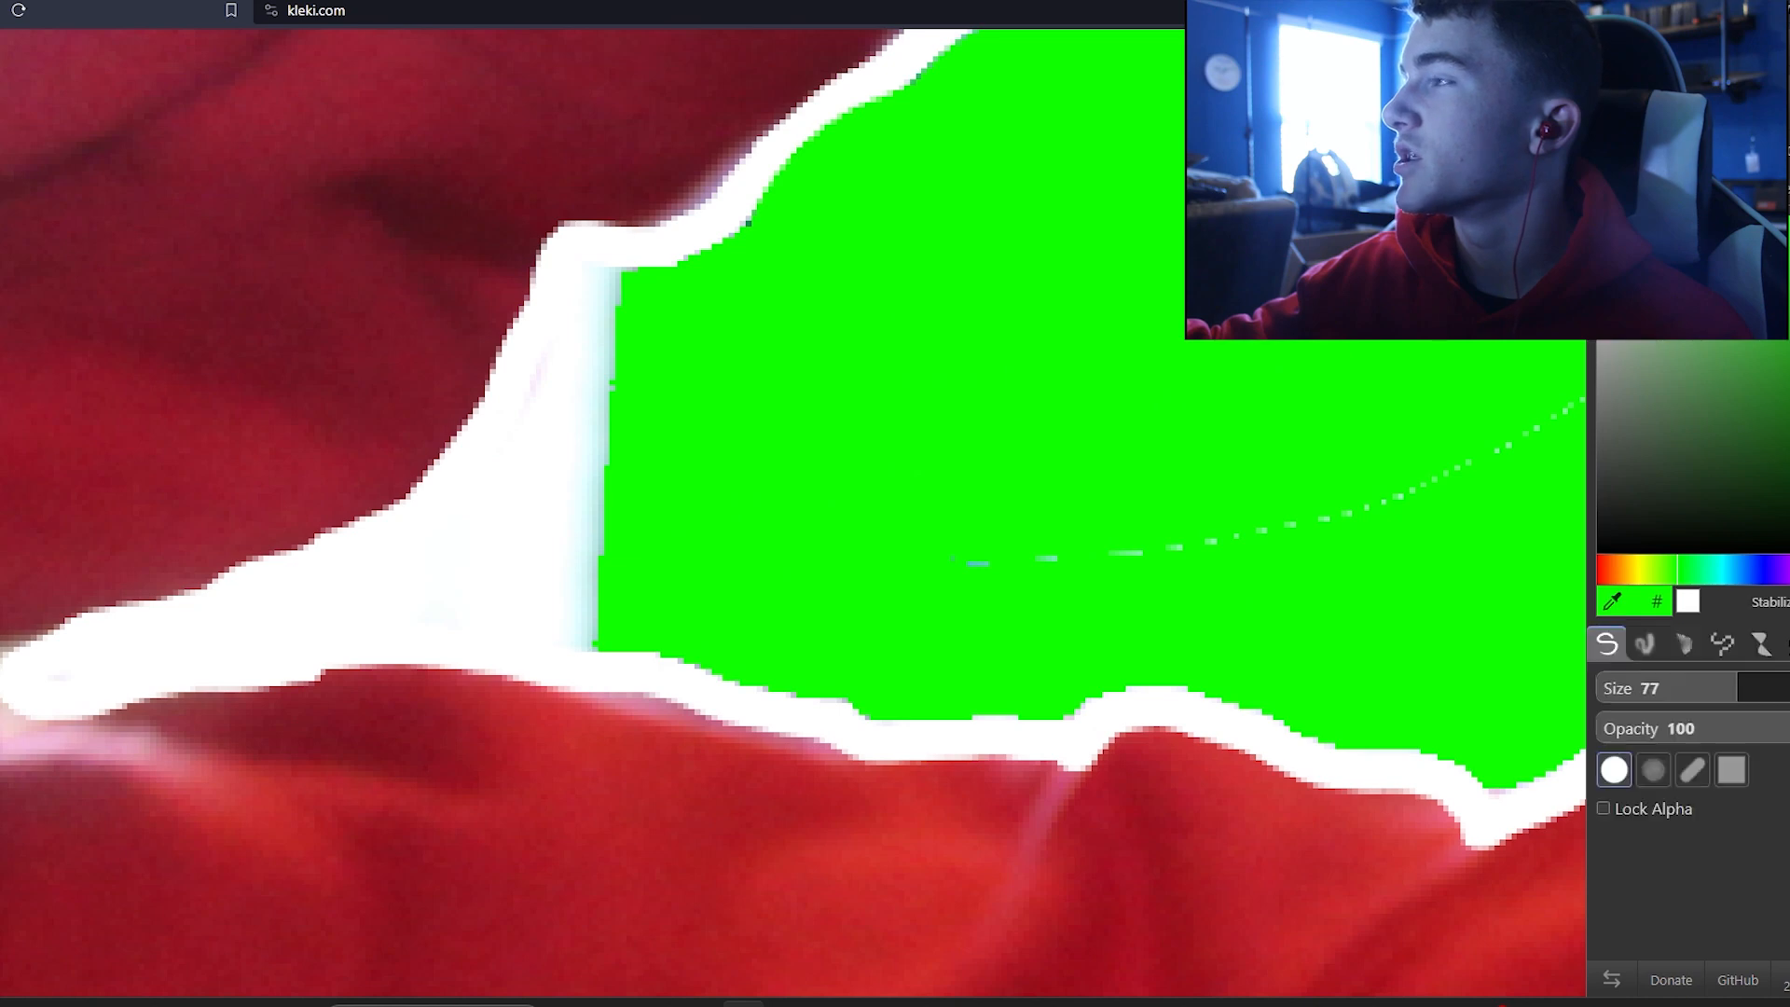
scroll(1228, 619, down, 8)
scroll(1294, 634, up, 8)
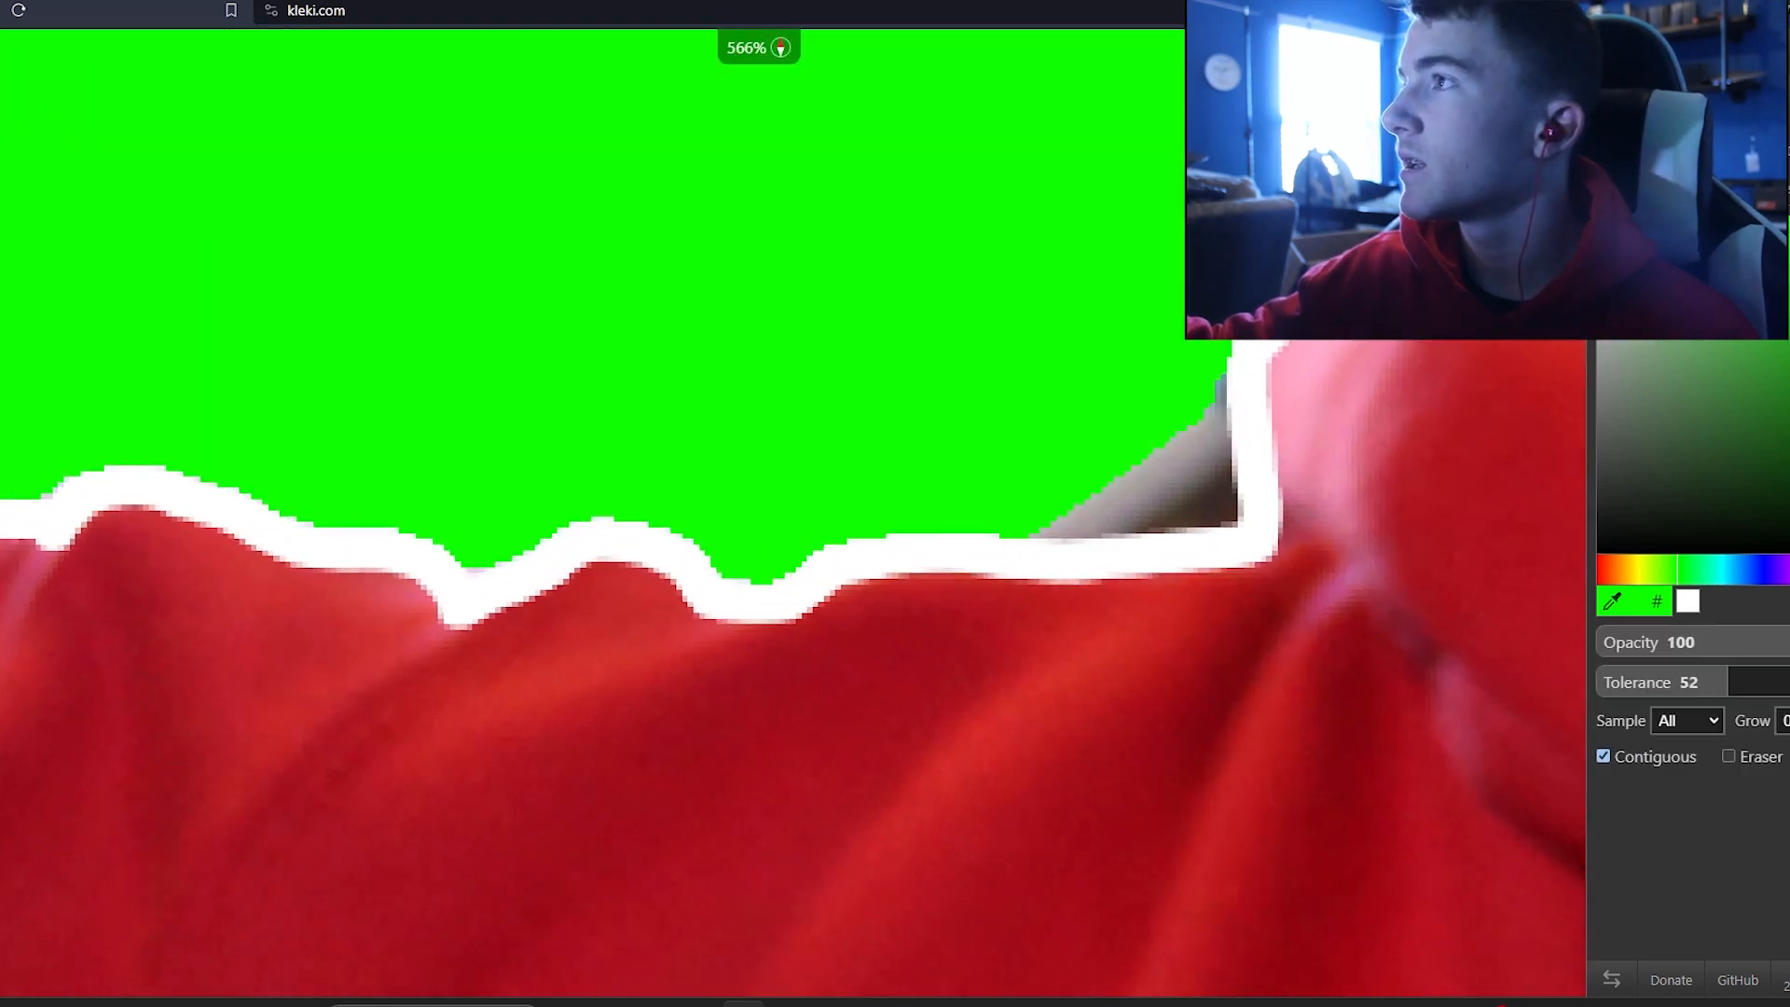
scroll(1212, 541, down, 8)
scroll(1212, 541, up, 5)
scroll(1165, 512, down, 3)
scroll(1165, 513, up, 3)
scroll(1165, 513, down, 5)
scroll(1166, 513, up, 2)
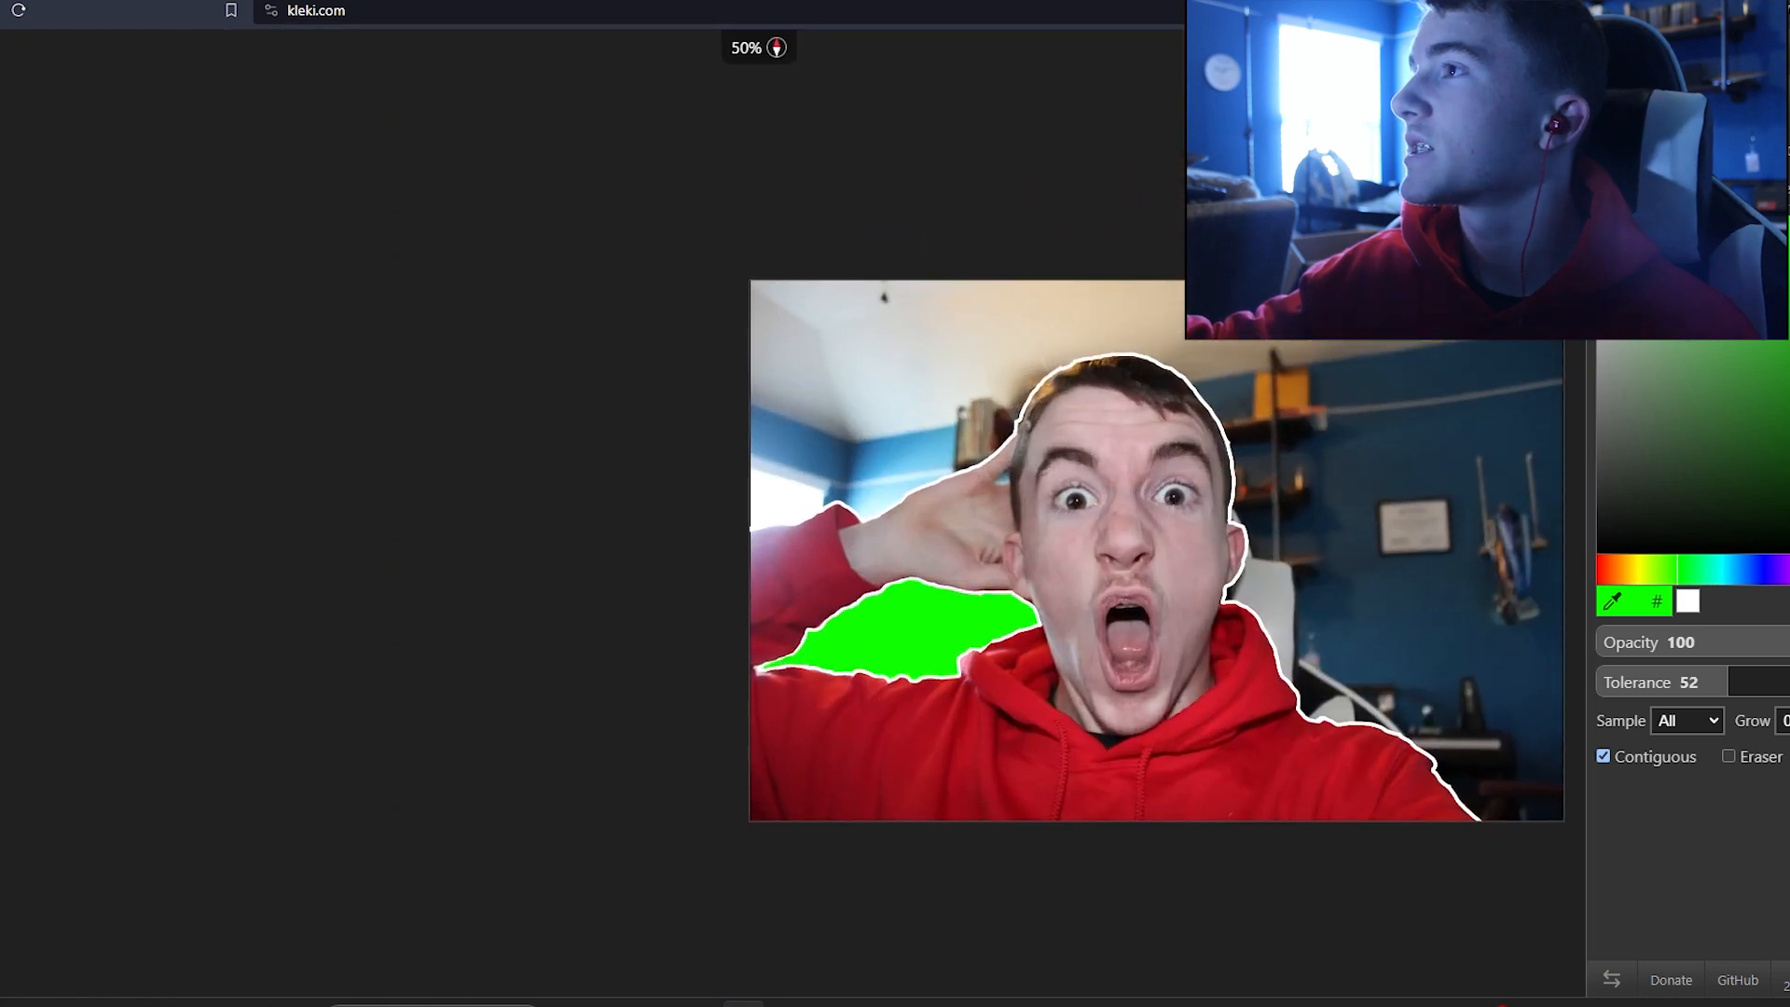
Step: Try bucket-filling the room background with green
scroll(1135, 324, up, 2)
click(1135, 324)
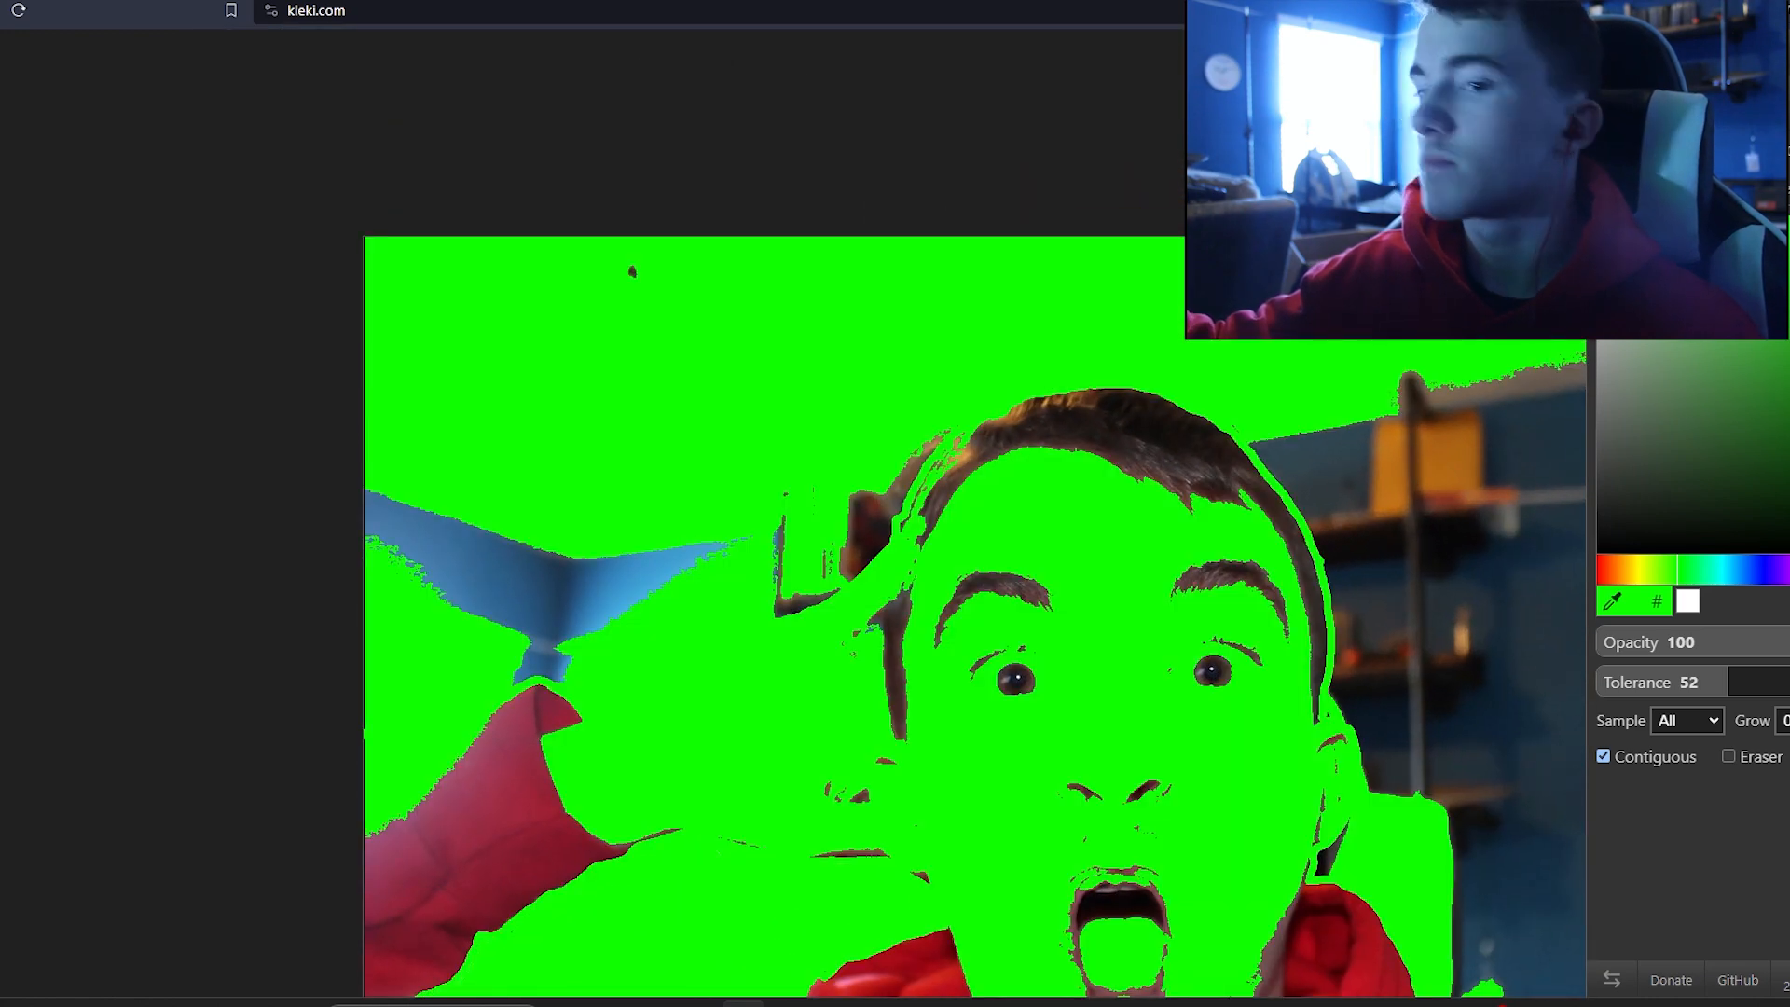
key(ctrl+z)
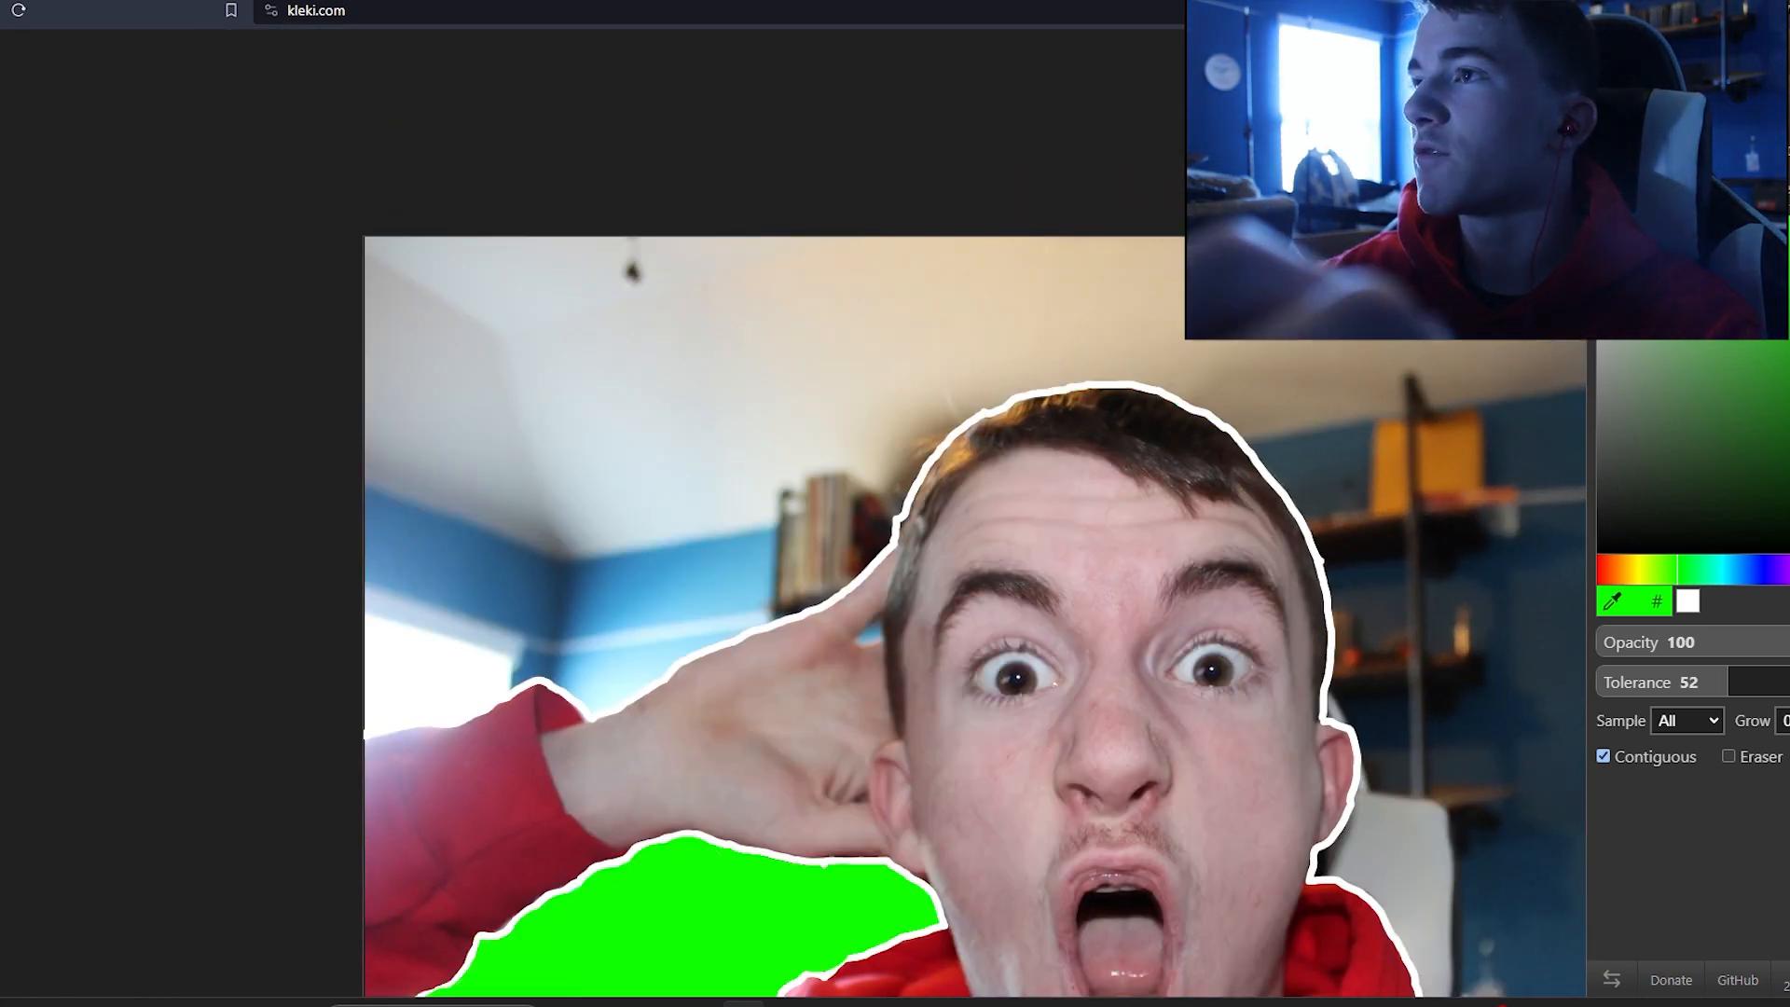
Step: Paint over the remaining room background with green using a size 200 brush
scroll(371, 699, up, 4)
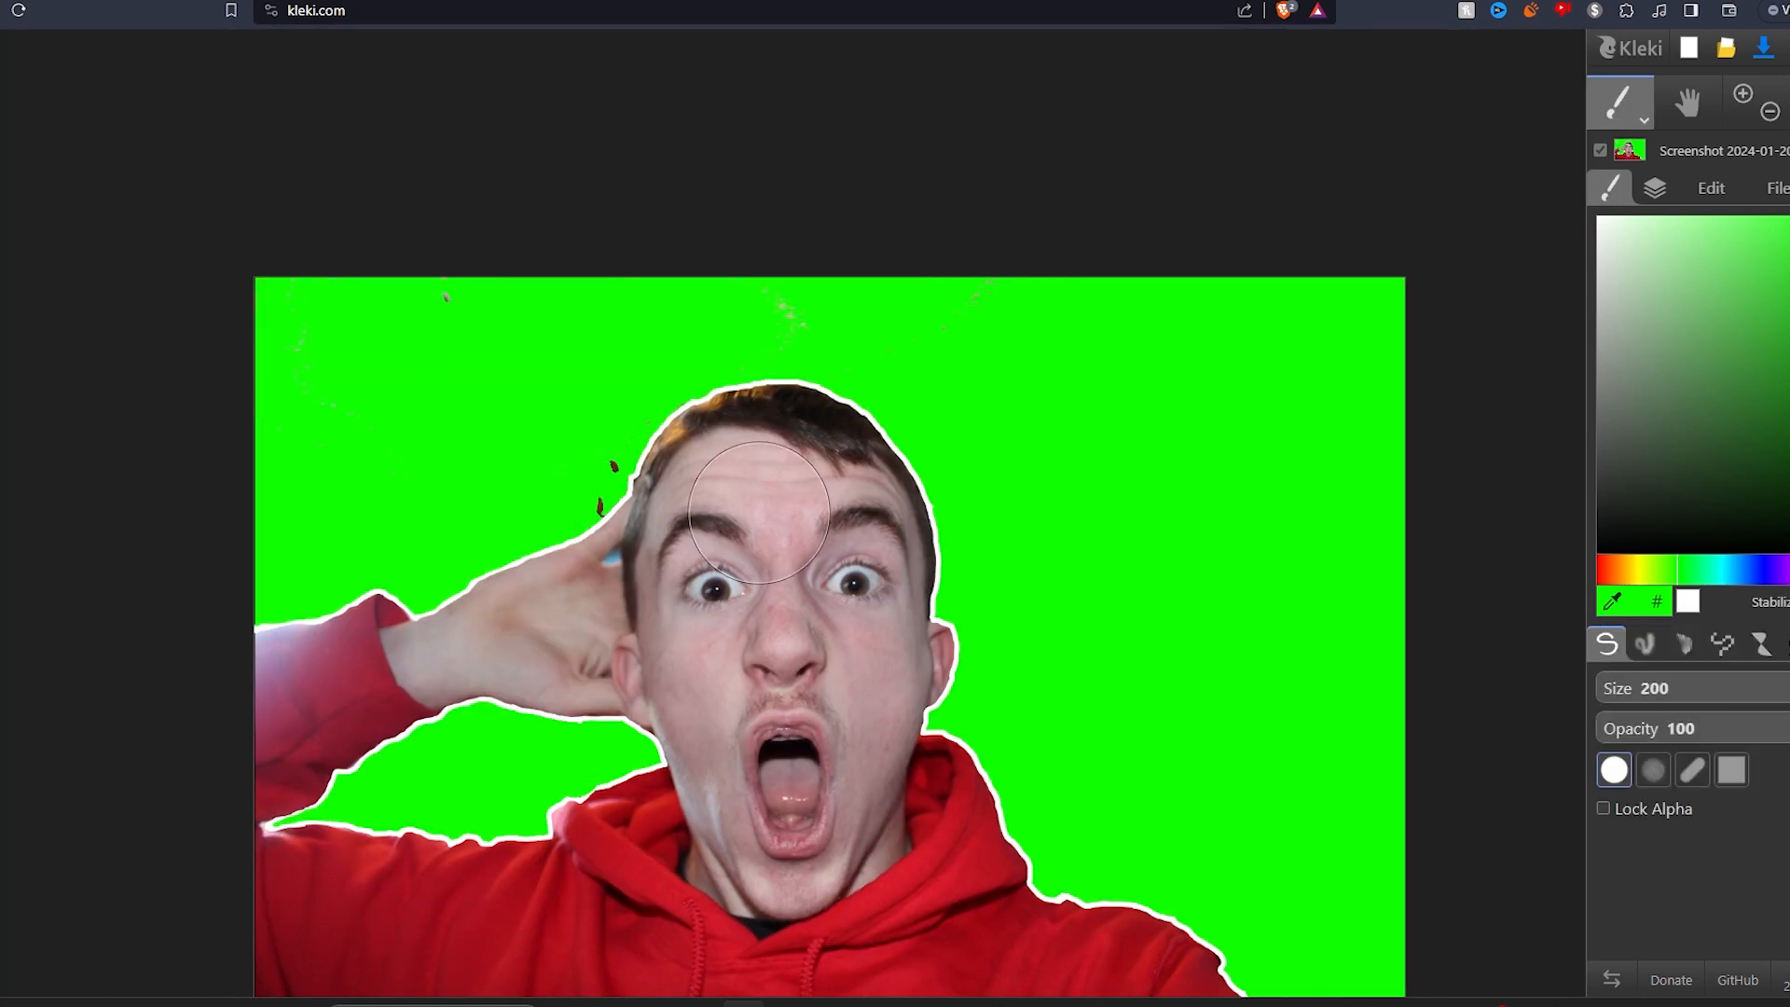
drag(970, 303, 554, 466)
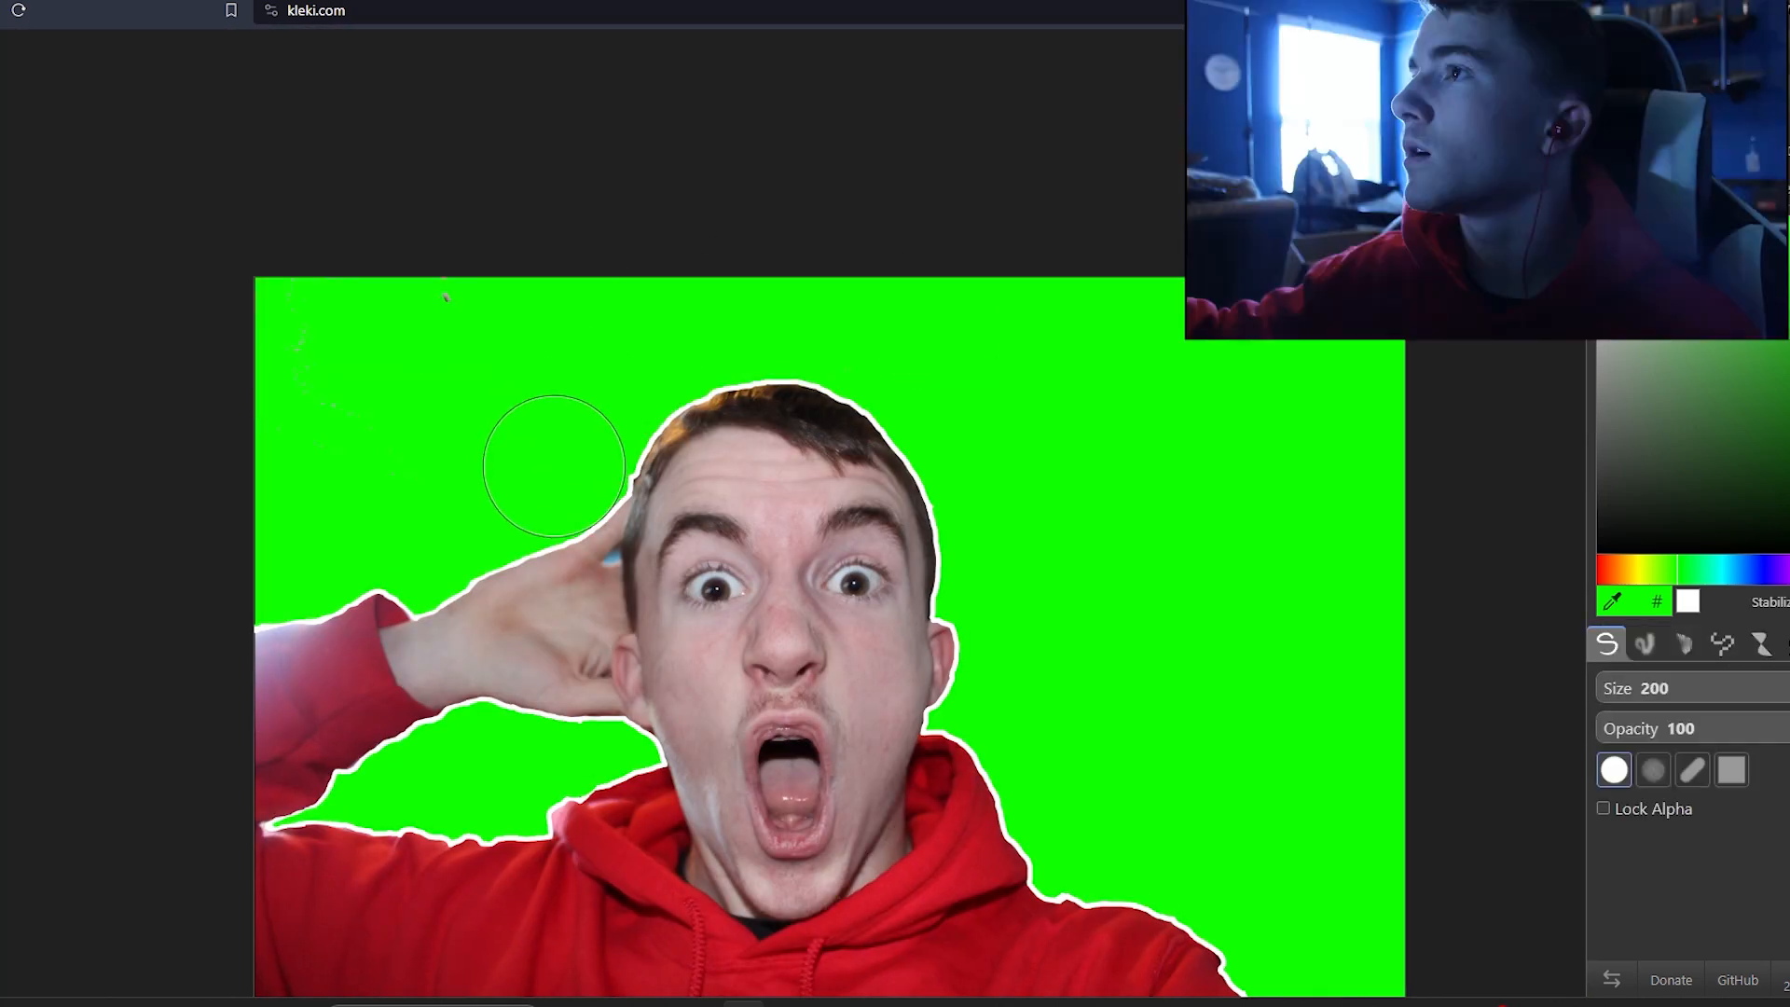
drag(484, 305, 327, 421)
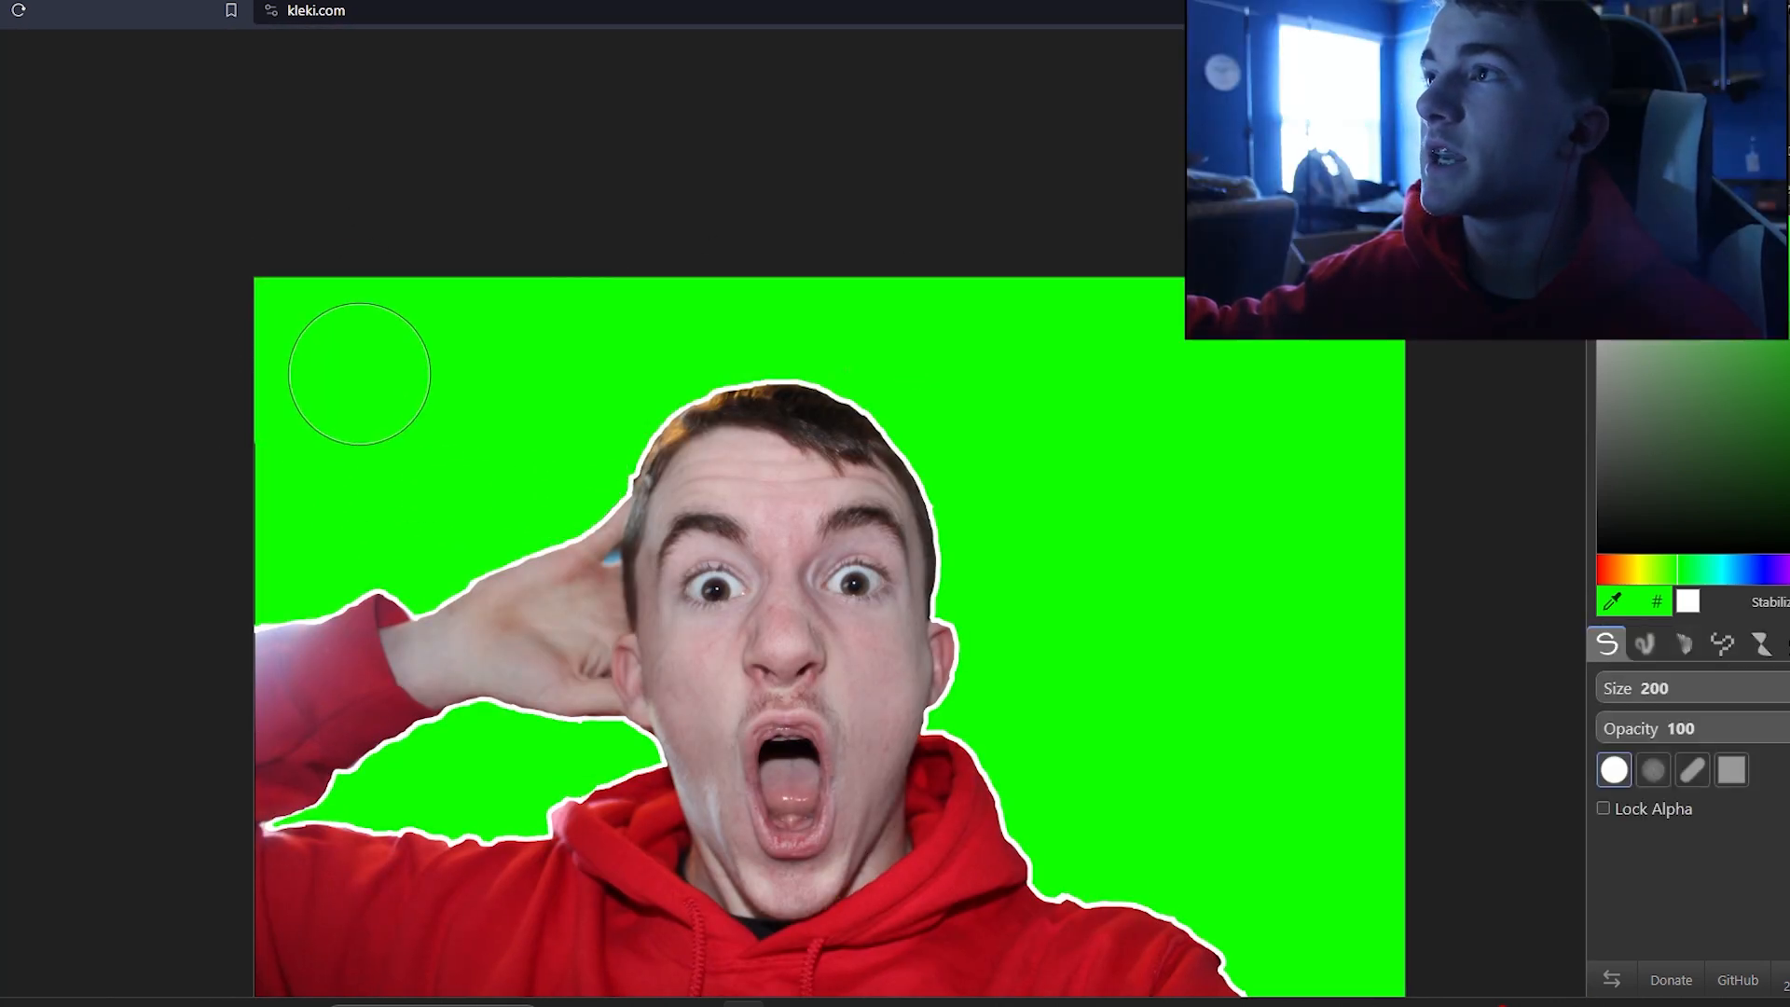
Step: Zoom in closely on the face to inspect the edges, shrinking the brush, then zoom back out to the whole image
scroll(688, 652, down, 3)
scroll(851, 851, up, 3)
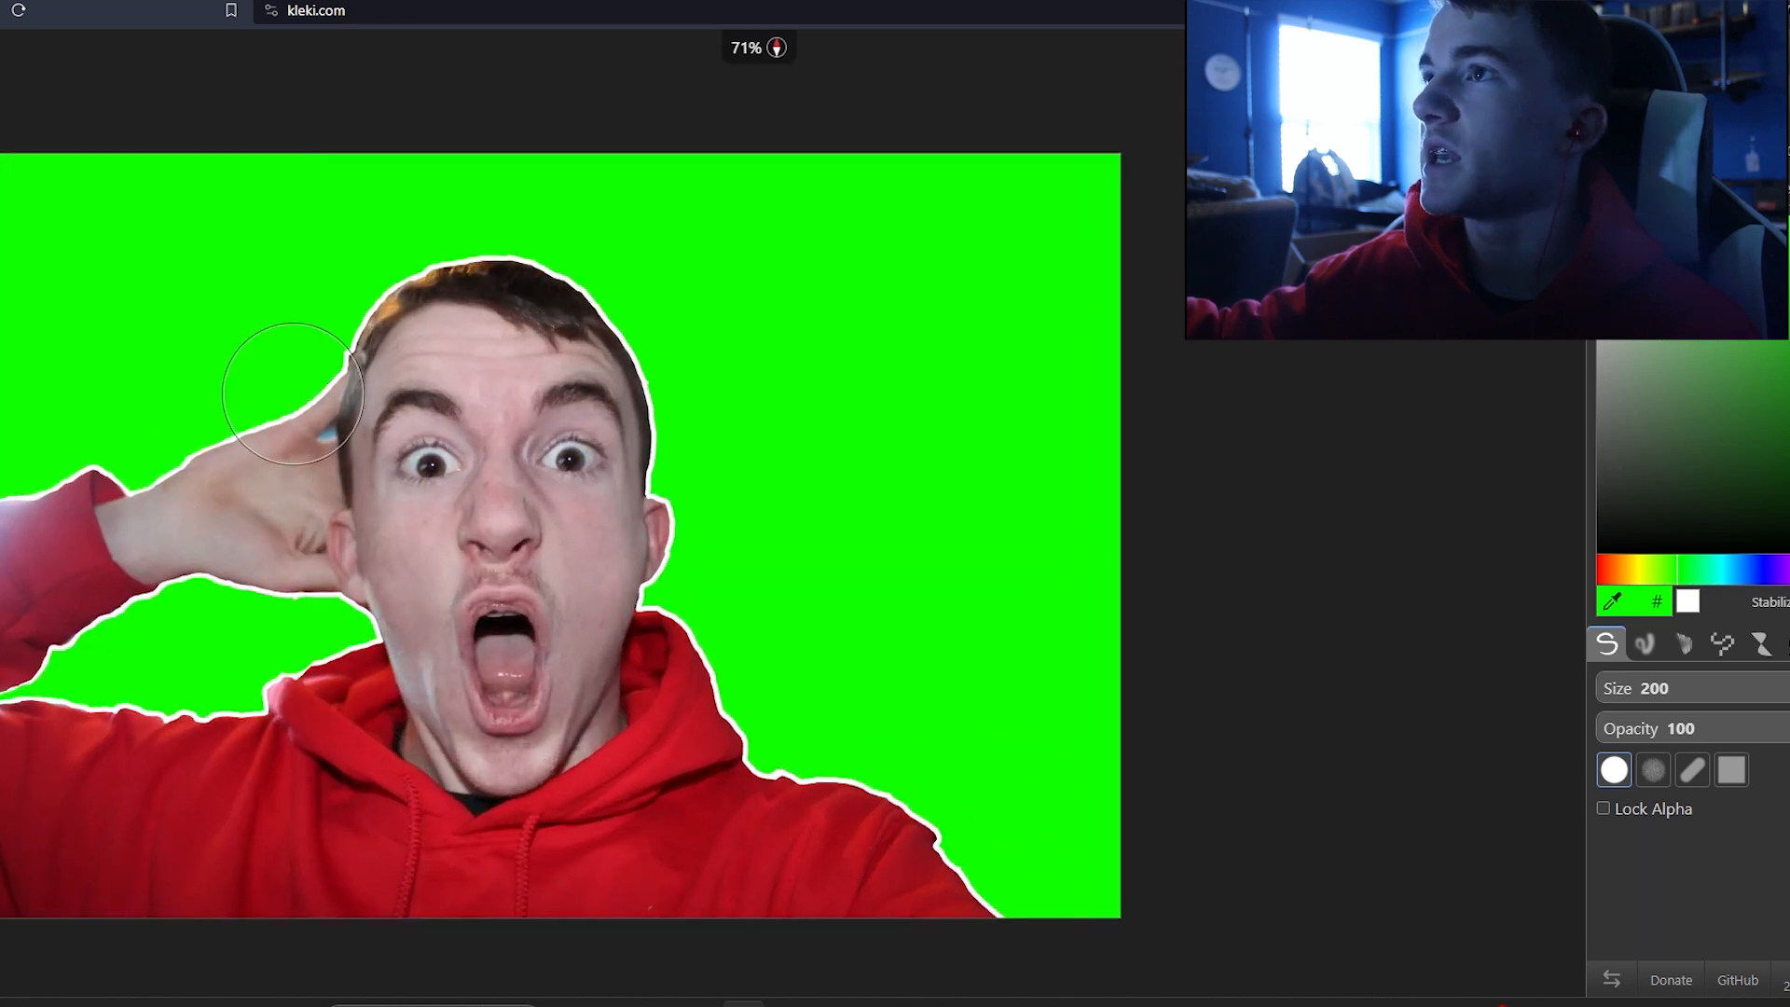
scroll(280, 372, up, 4)
scroll(382, 457, up, 3)
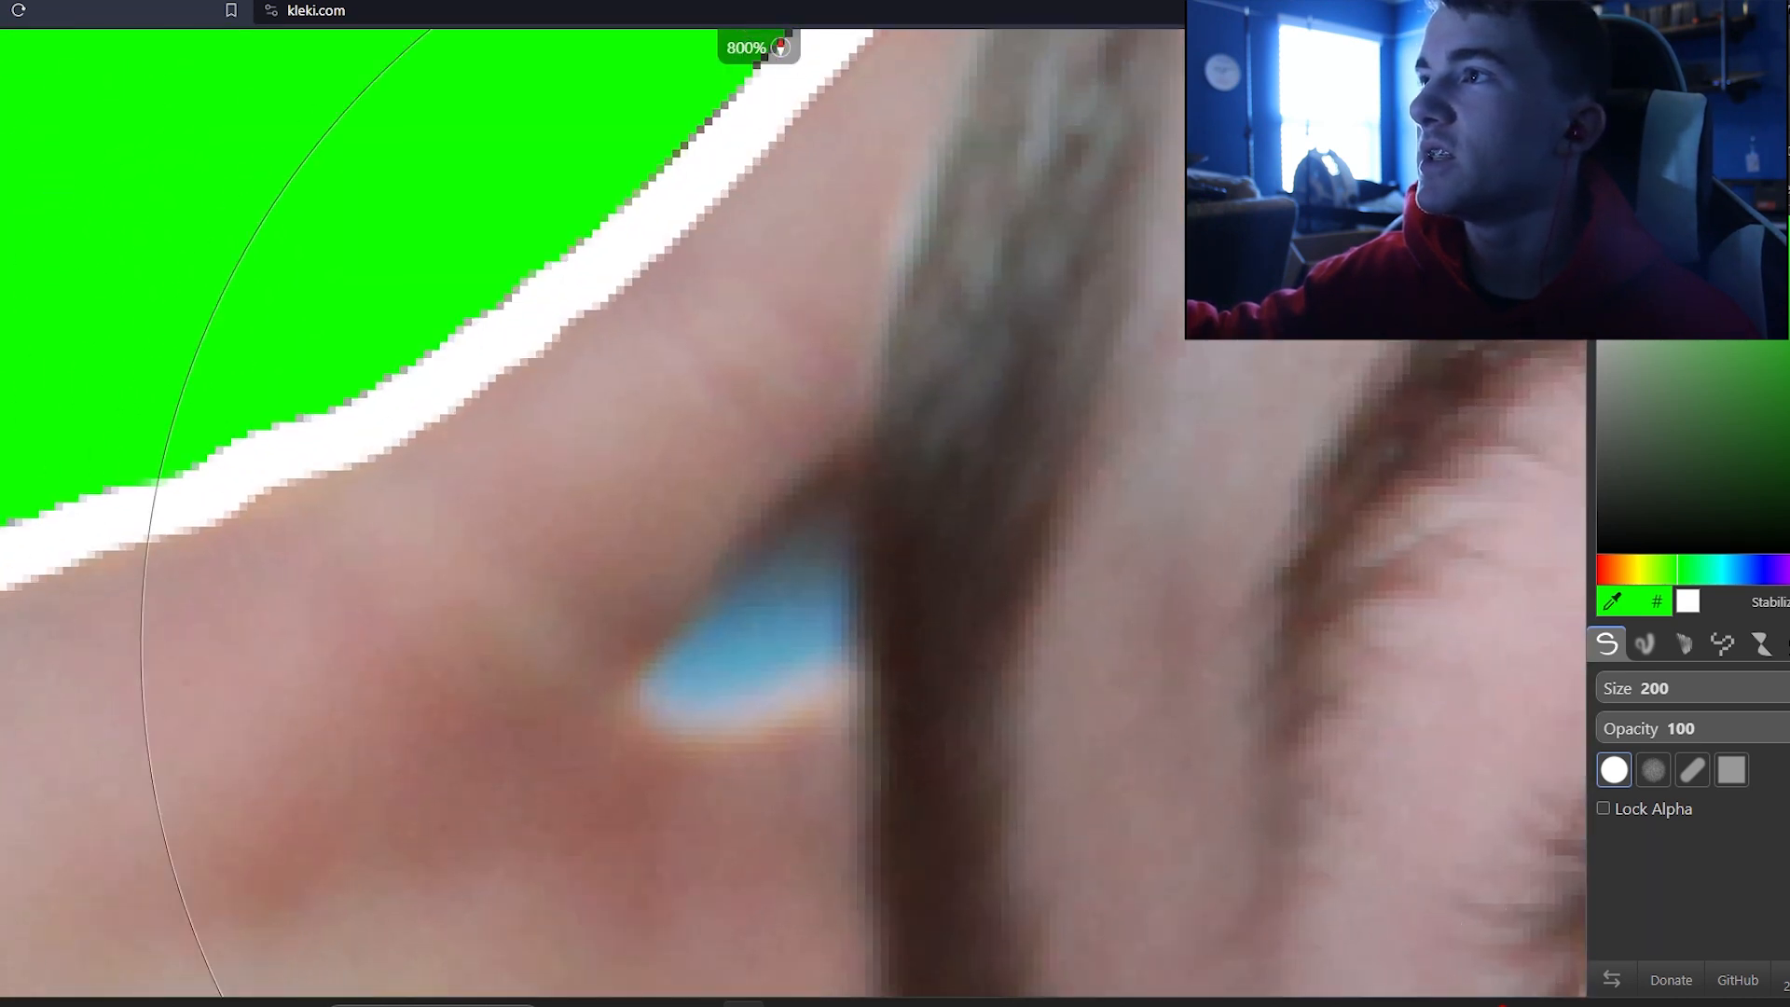
click(1602, 688)
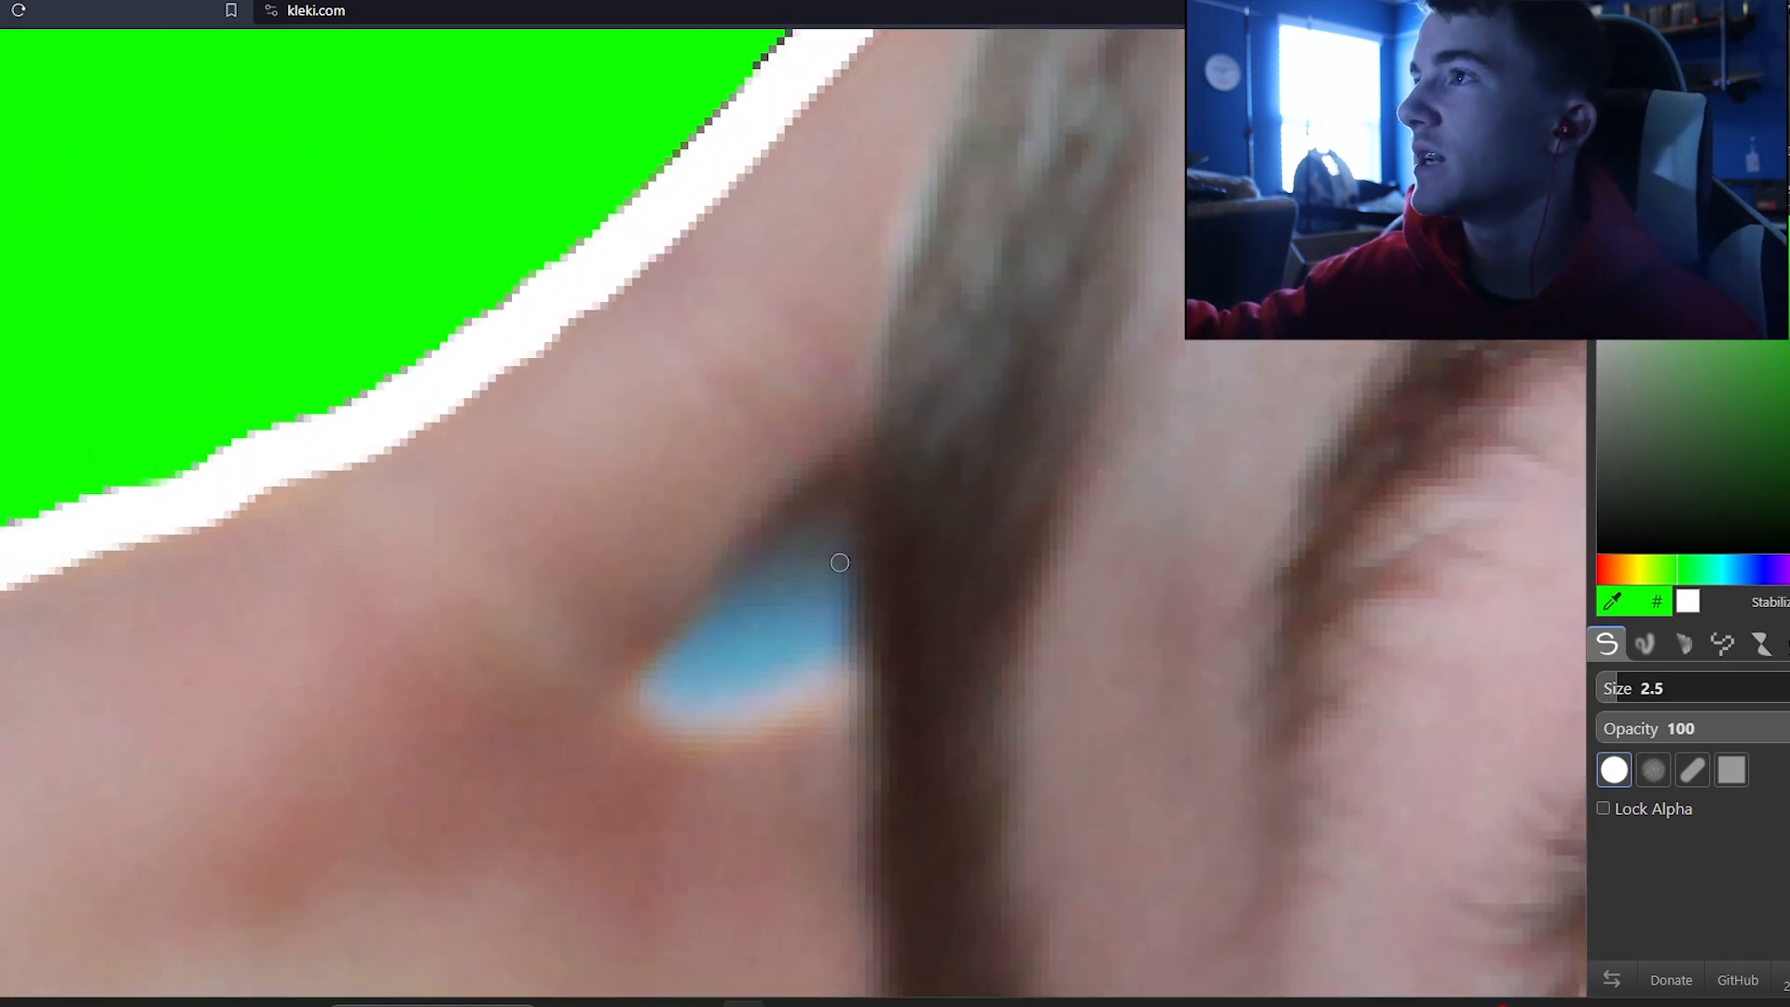
scroll(836, 559, down, 2)
drag(829, 439, 687, 548)
scroll(687, 548, down, 7)
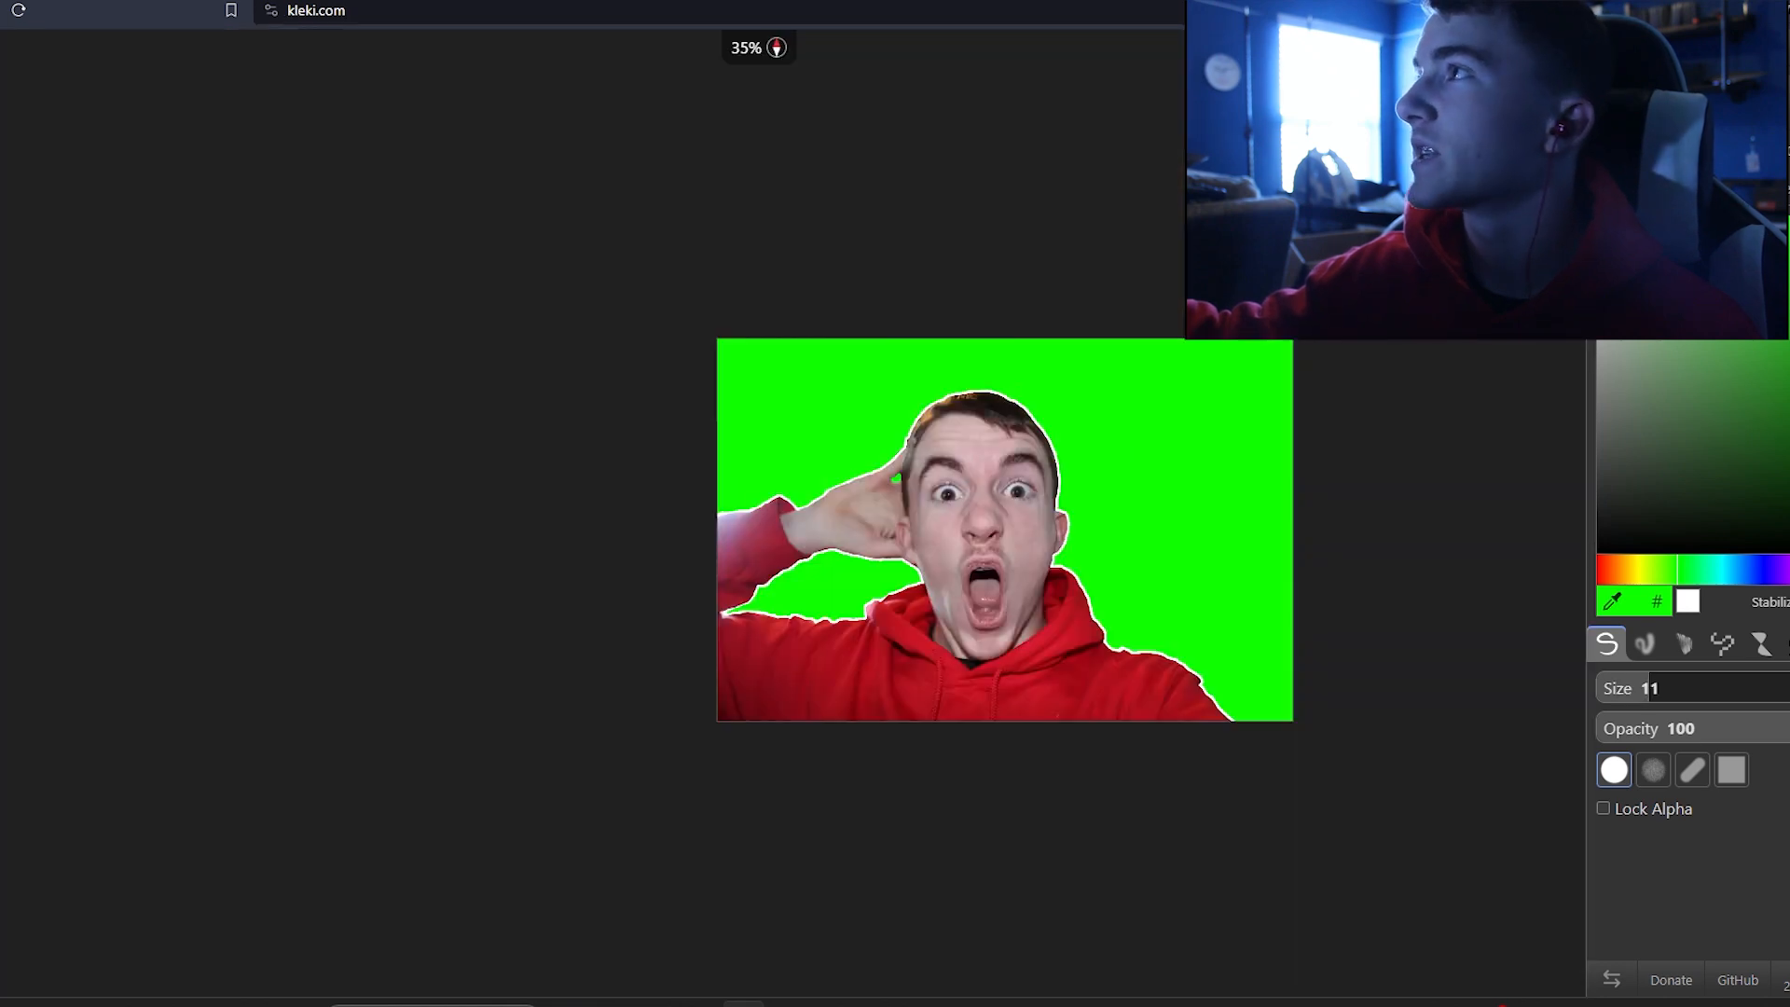
Step: Save the image as a PNG in Downloads under a random-keystroke file name
key(ctrl+s)
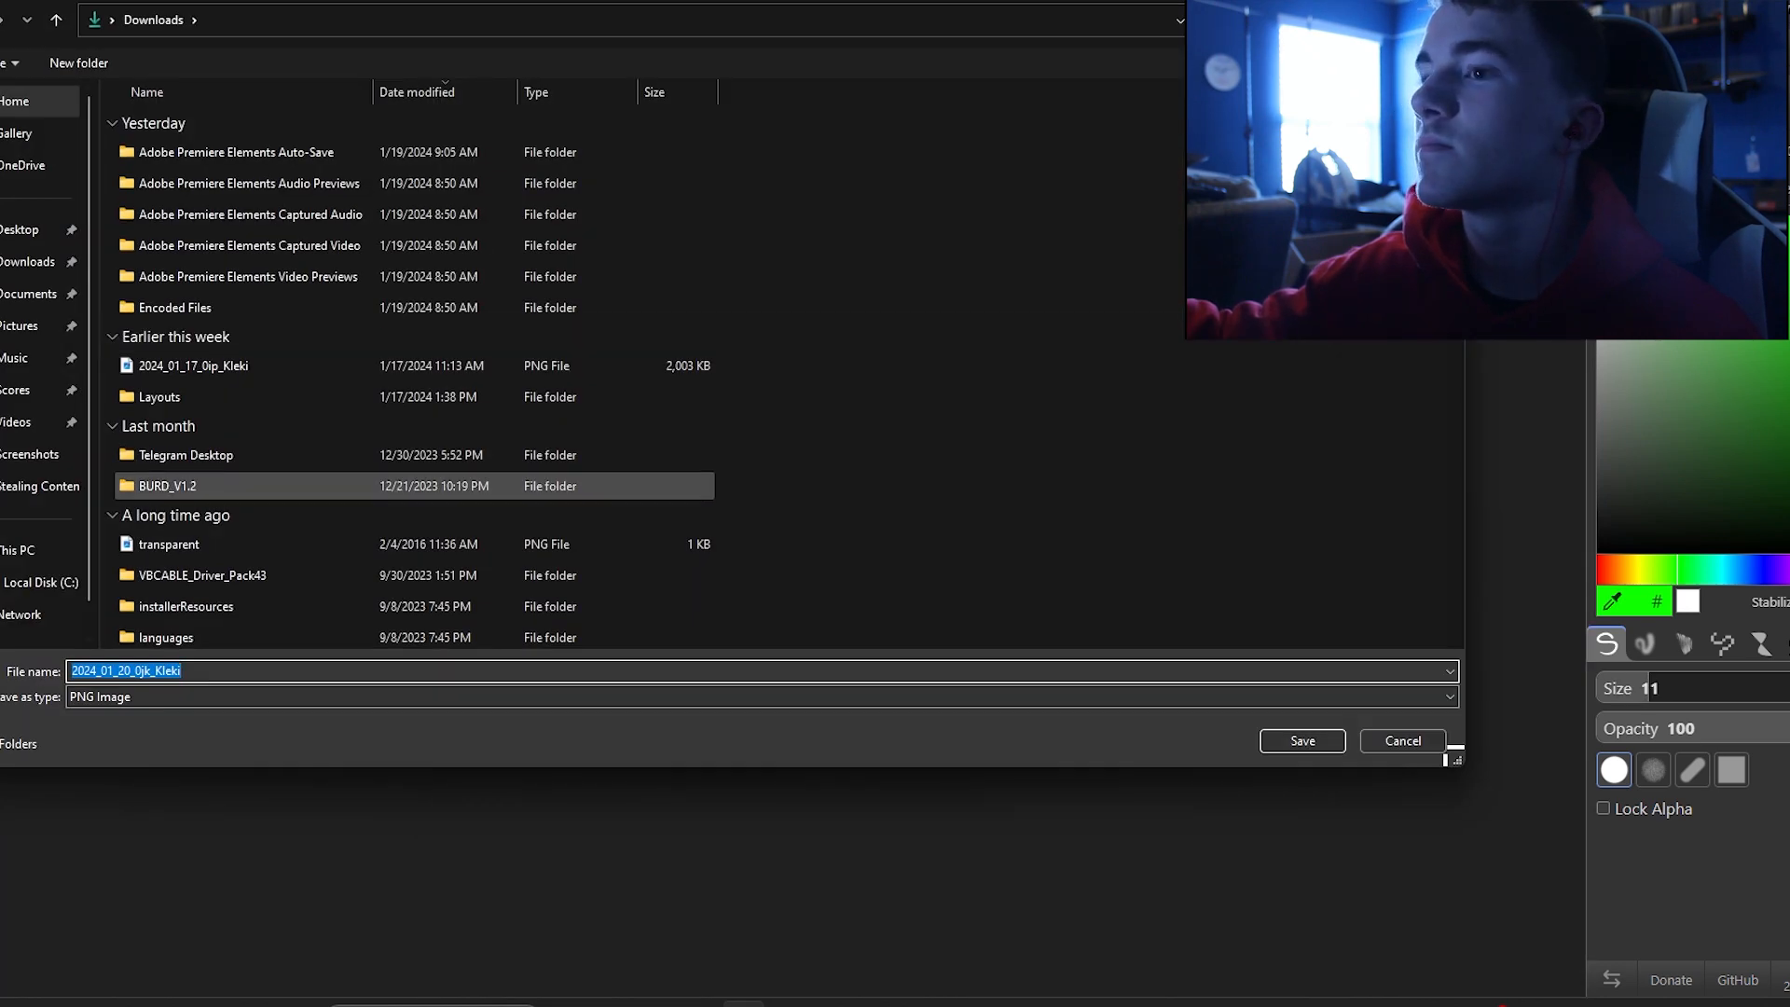
text(fhsghfsdhfsdhfsdhfsdhfsdhfsdhf)
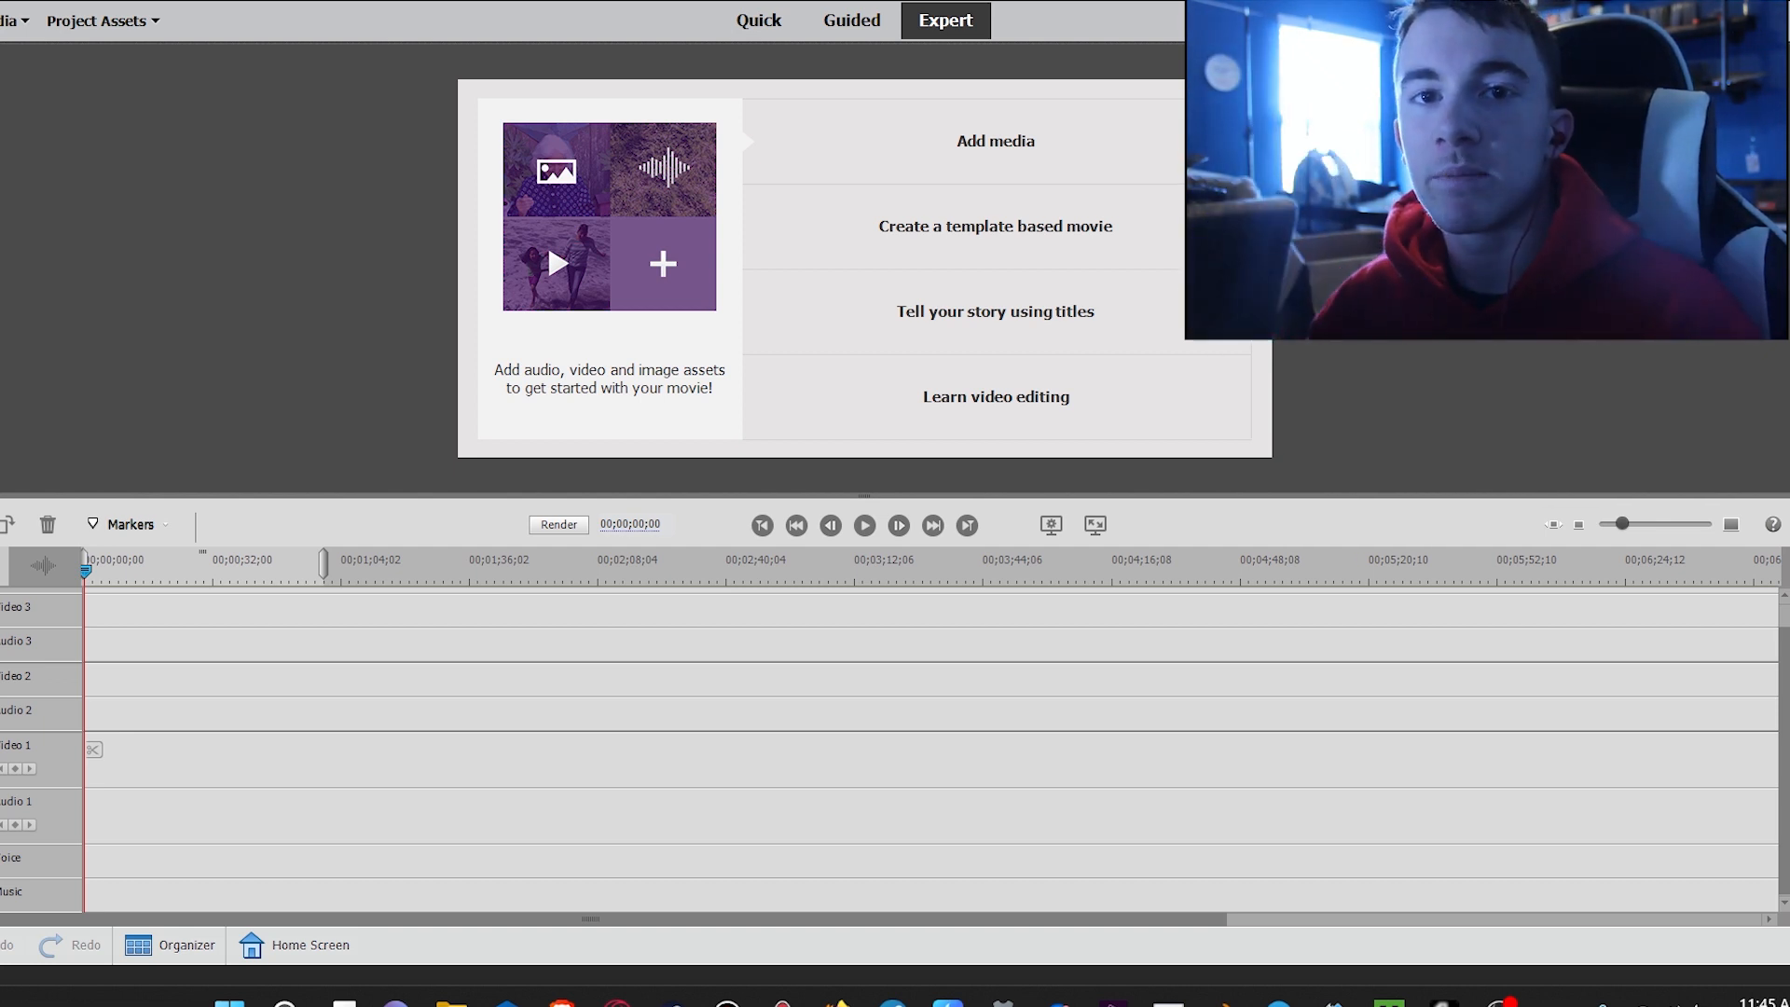
Step: Switch to Premiere Elements and add the saved green-background PNG from Downloads as media
click(996, 141)
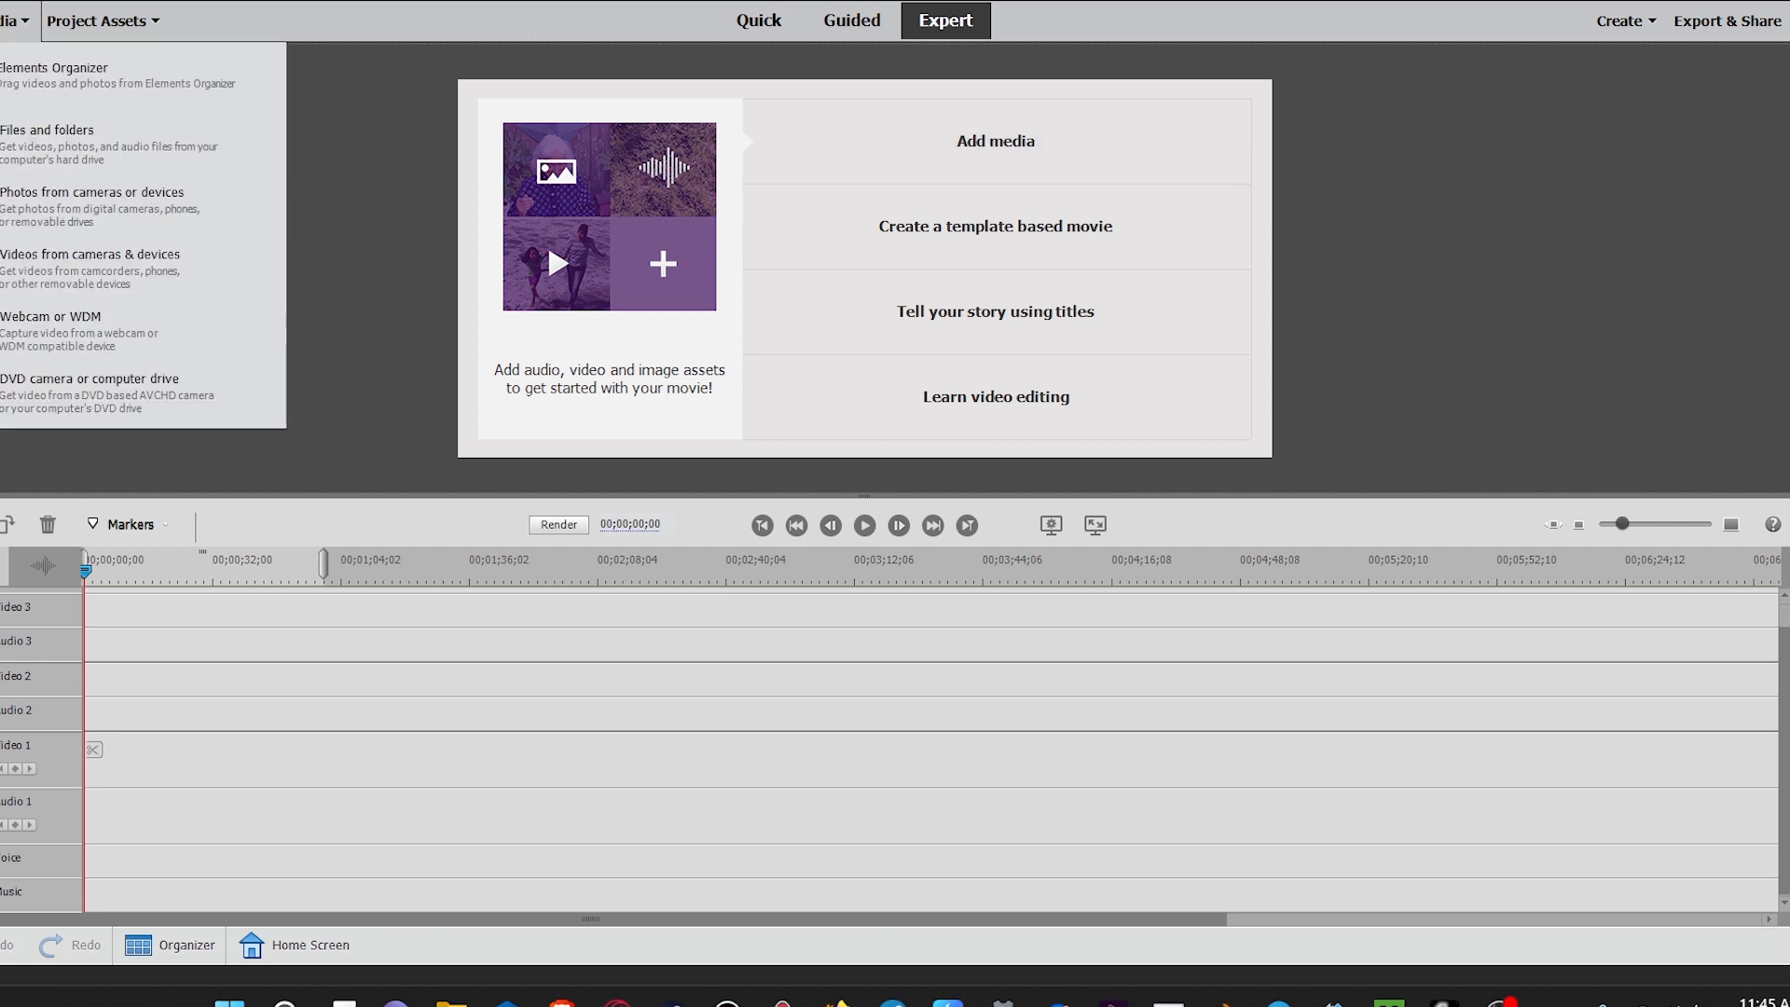
click(56, 142)
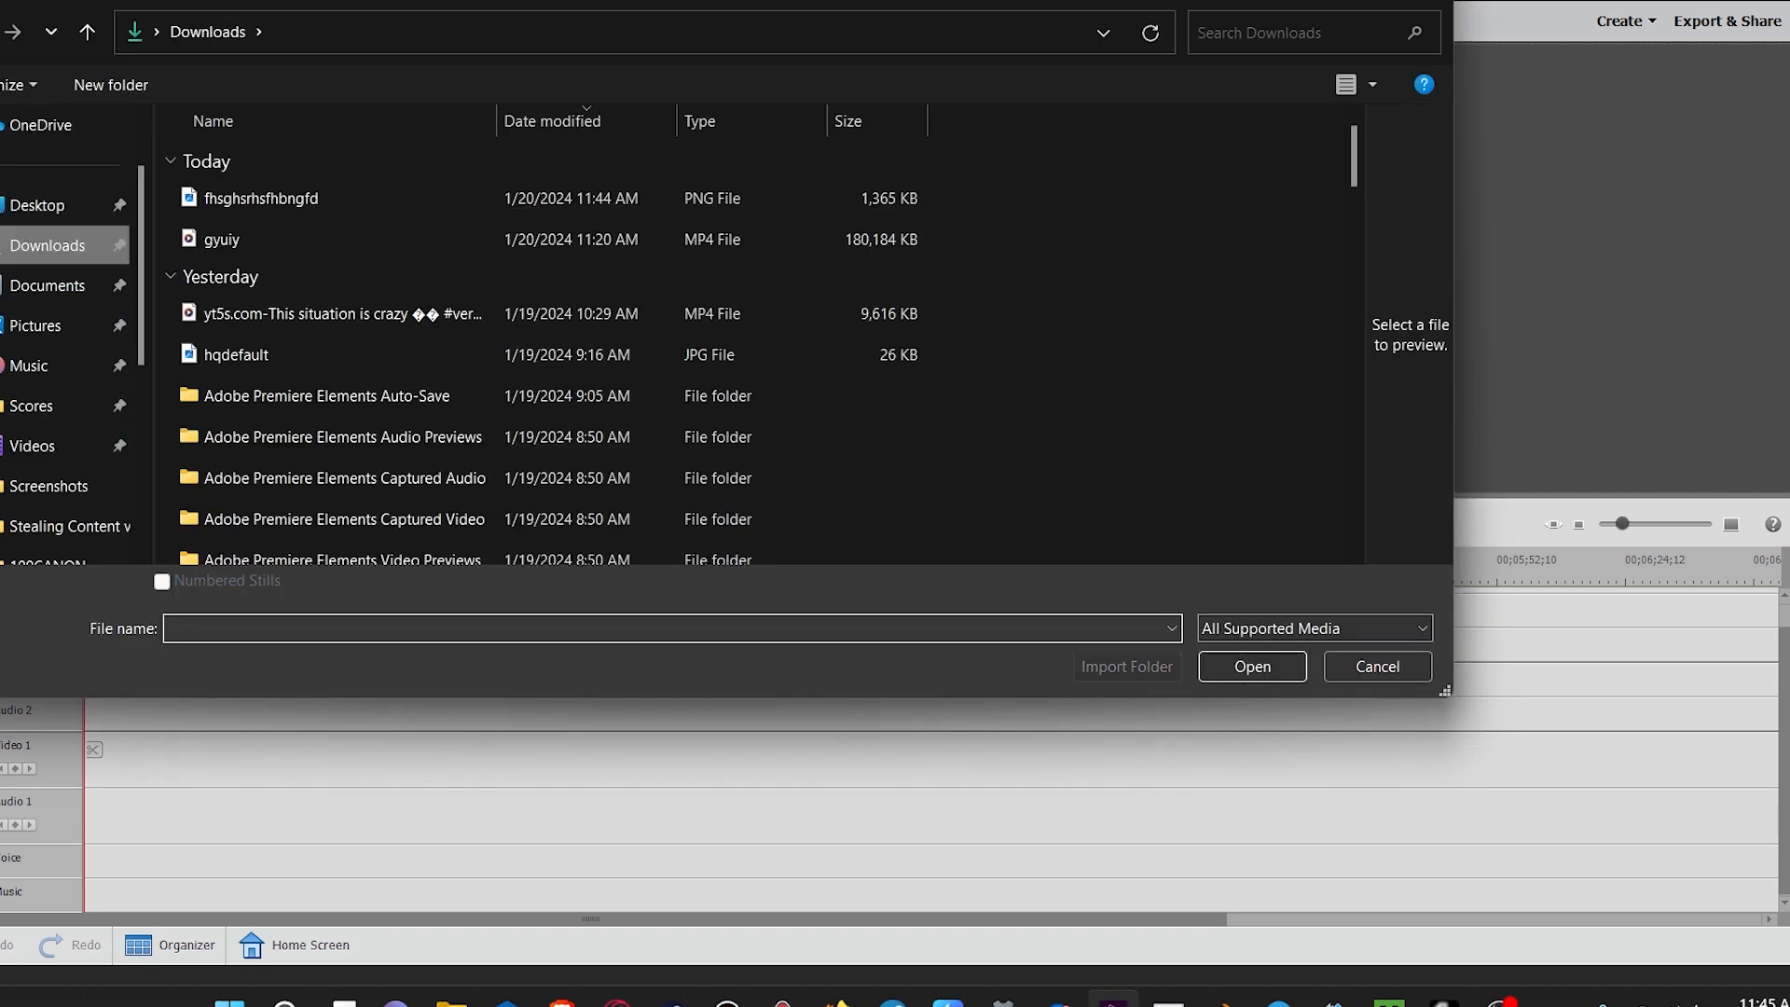
click(317, 198)
click(1252, 666)
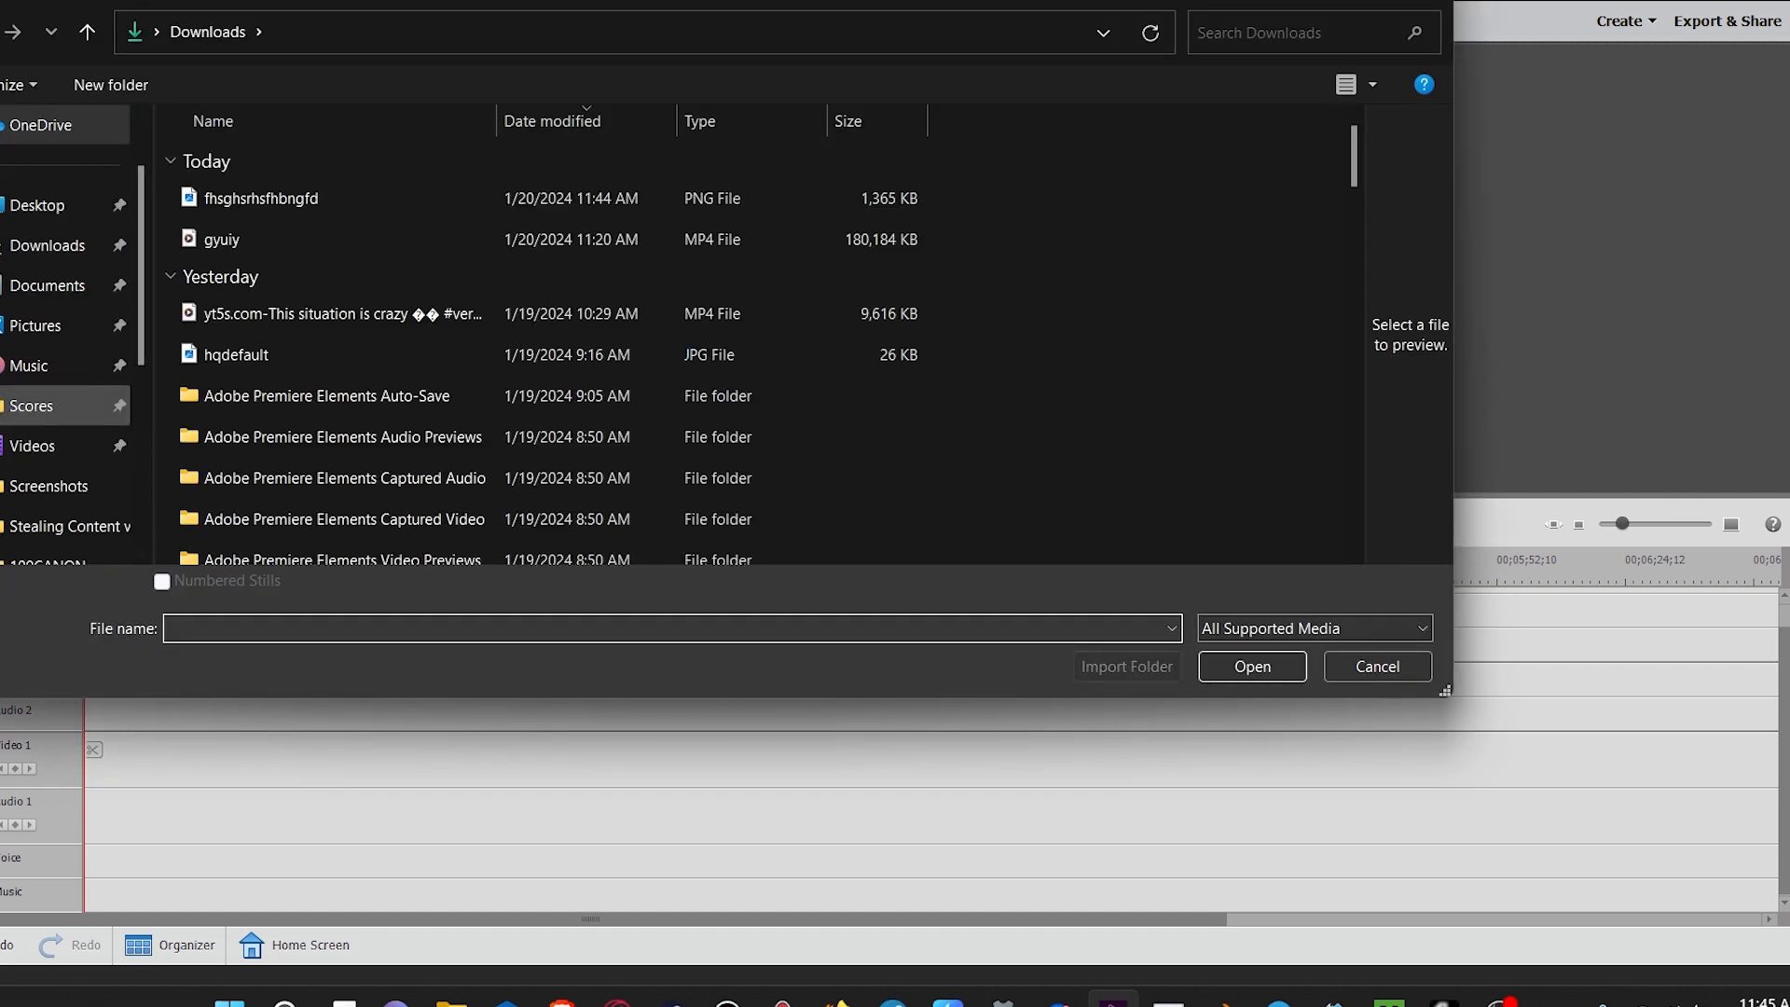
Step: Add the Israeli flag screenshot from the Pictures > Screenshots folder to the project media
click(35, 326)
double_click(504, 164)
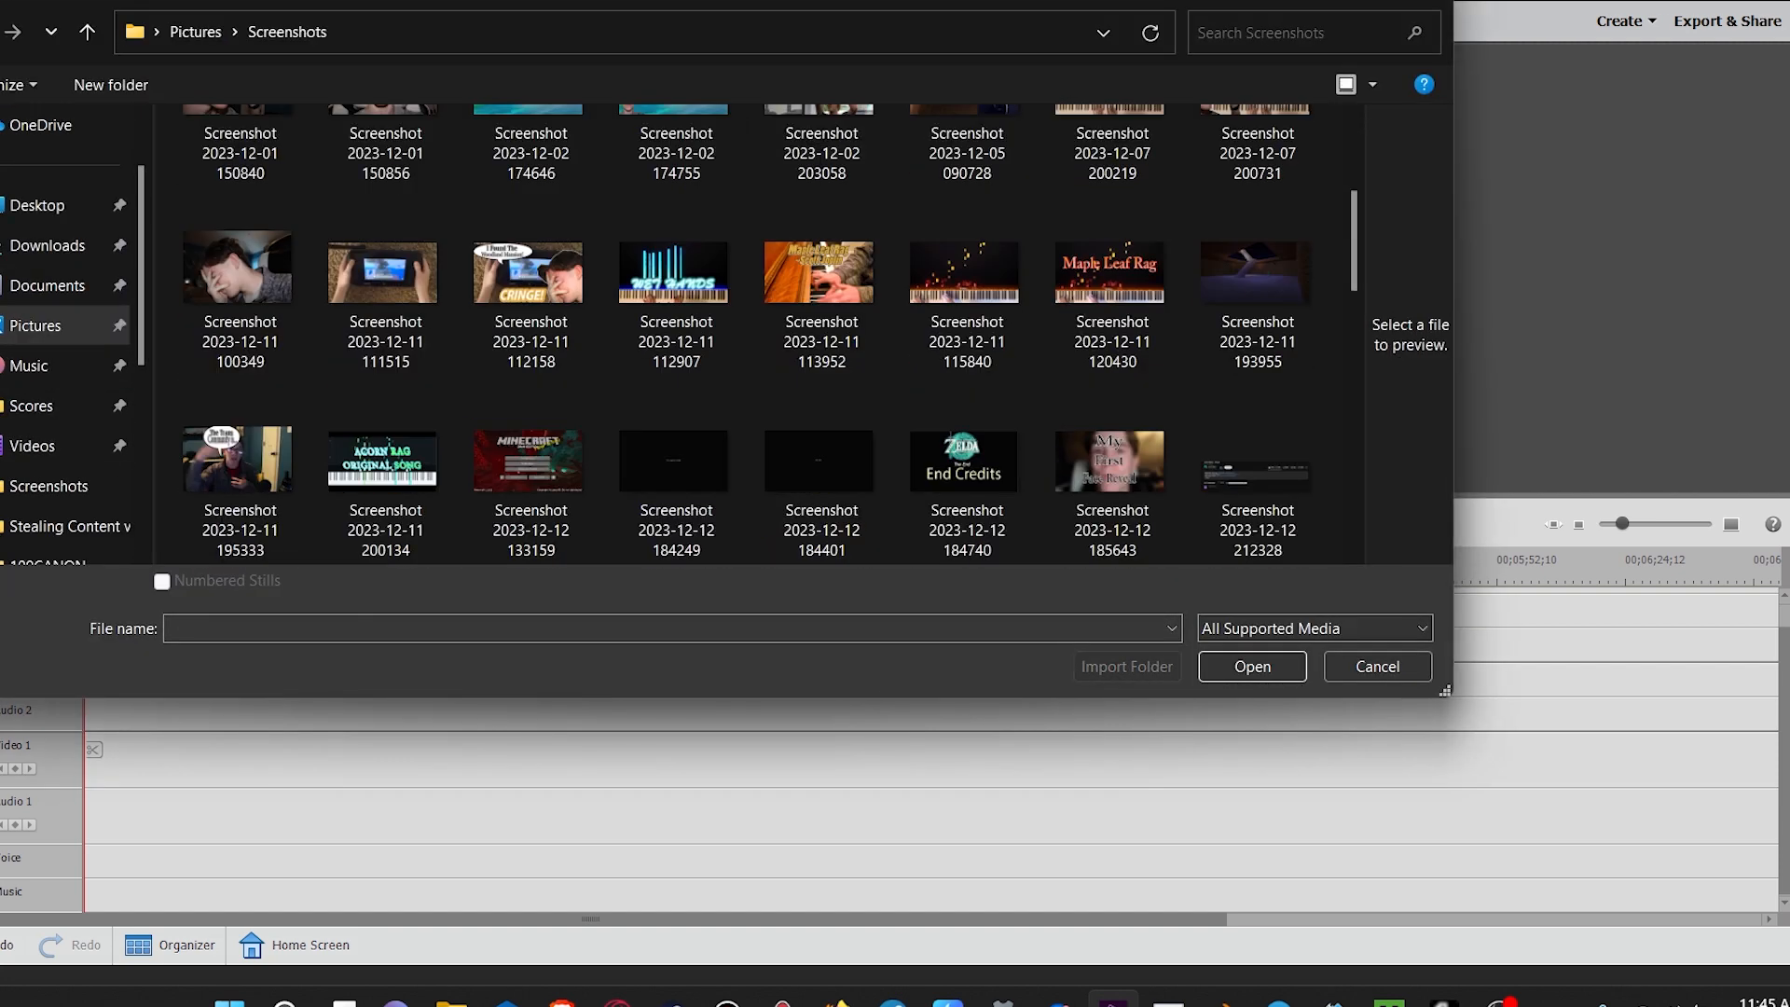
scroll(967, 280, down, 5)
scroll(384, 279, up, 1)
scroll(822, 280, down, 1)
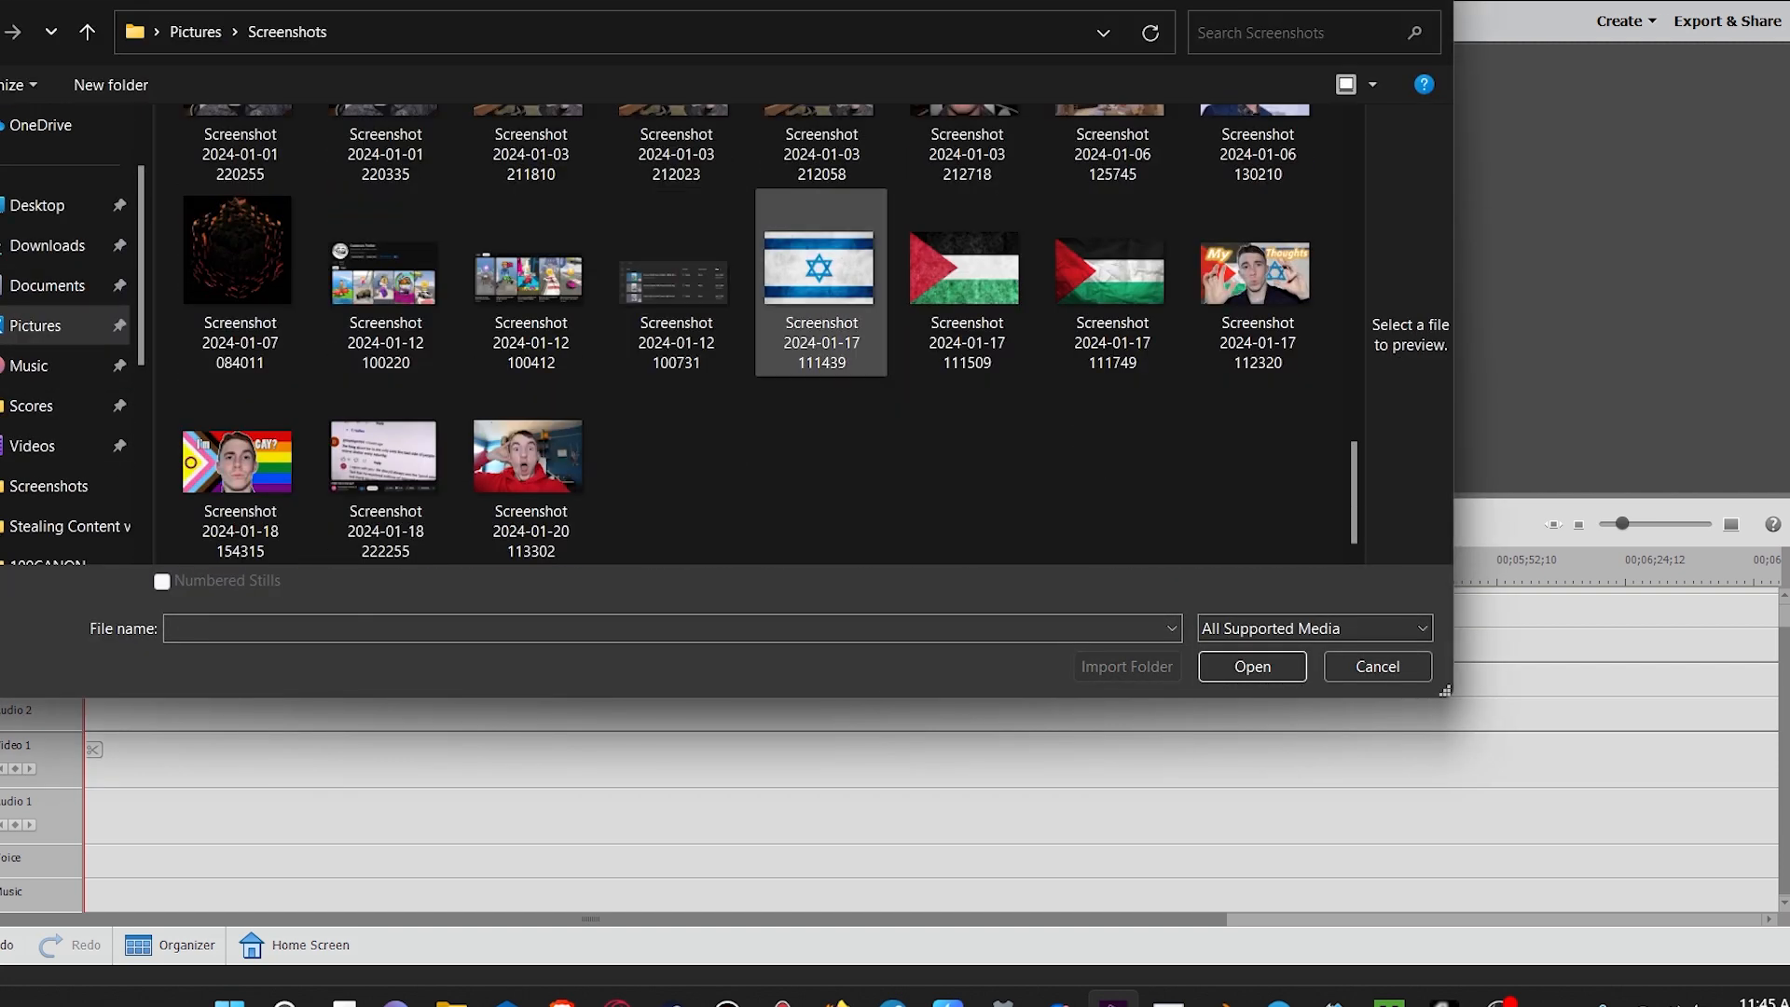
click(819, 279)
click(1252, 666)
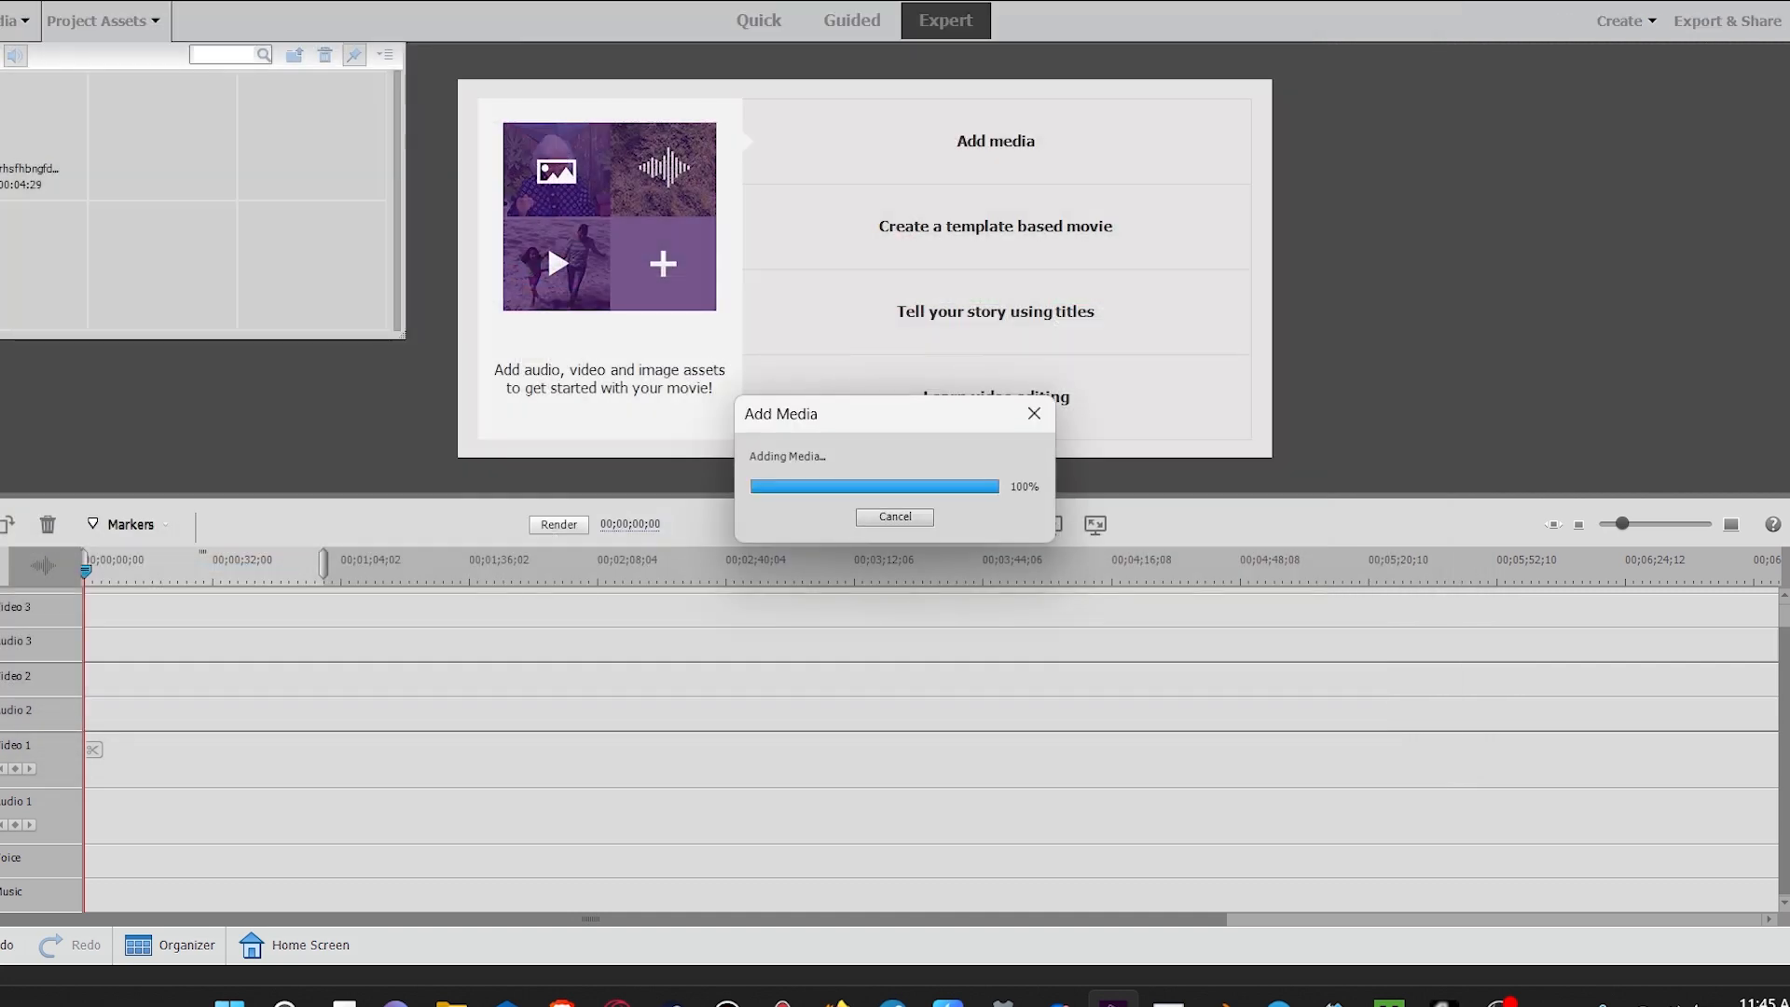
Step: Place the imported images on the timeline and select the green-background image clip
click(17, 125)
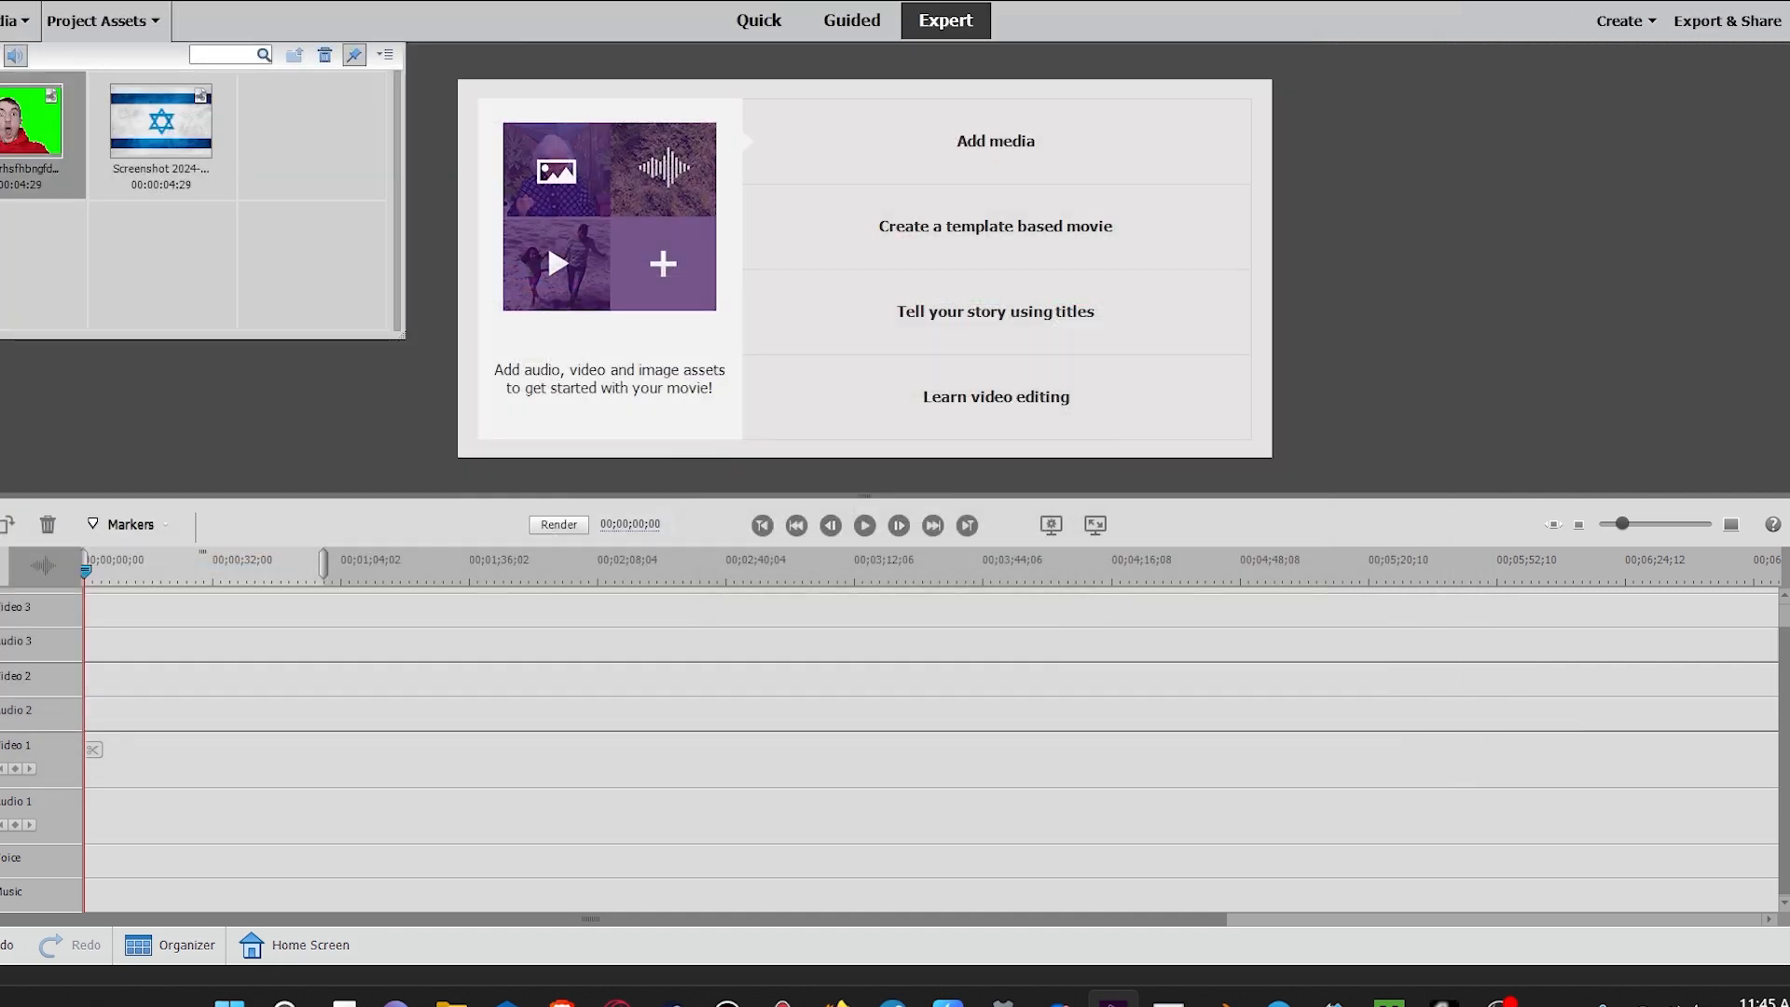
drag(91, 749, 92, 749)
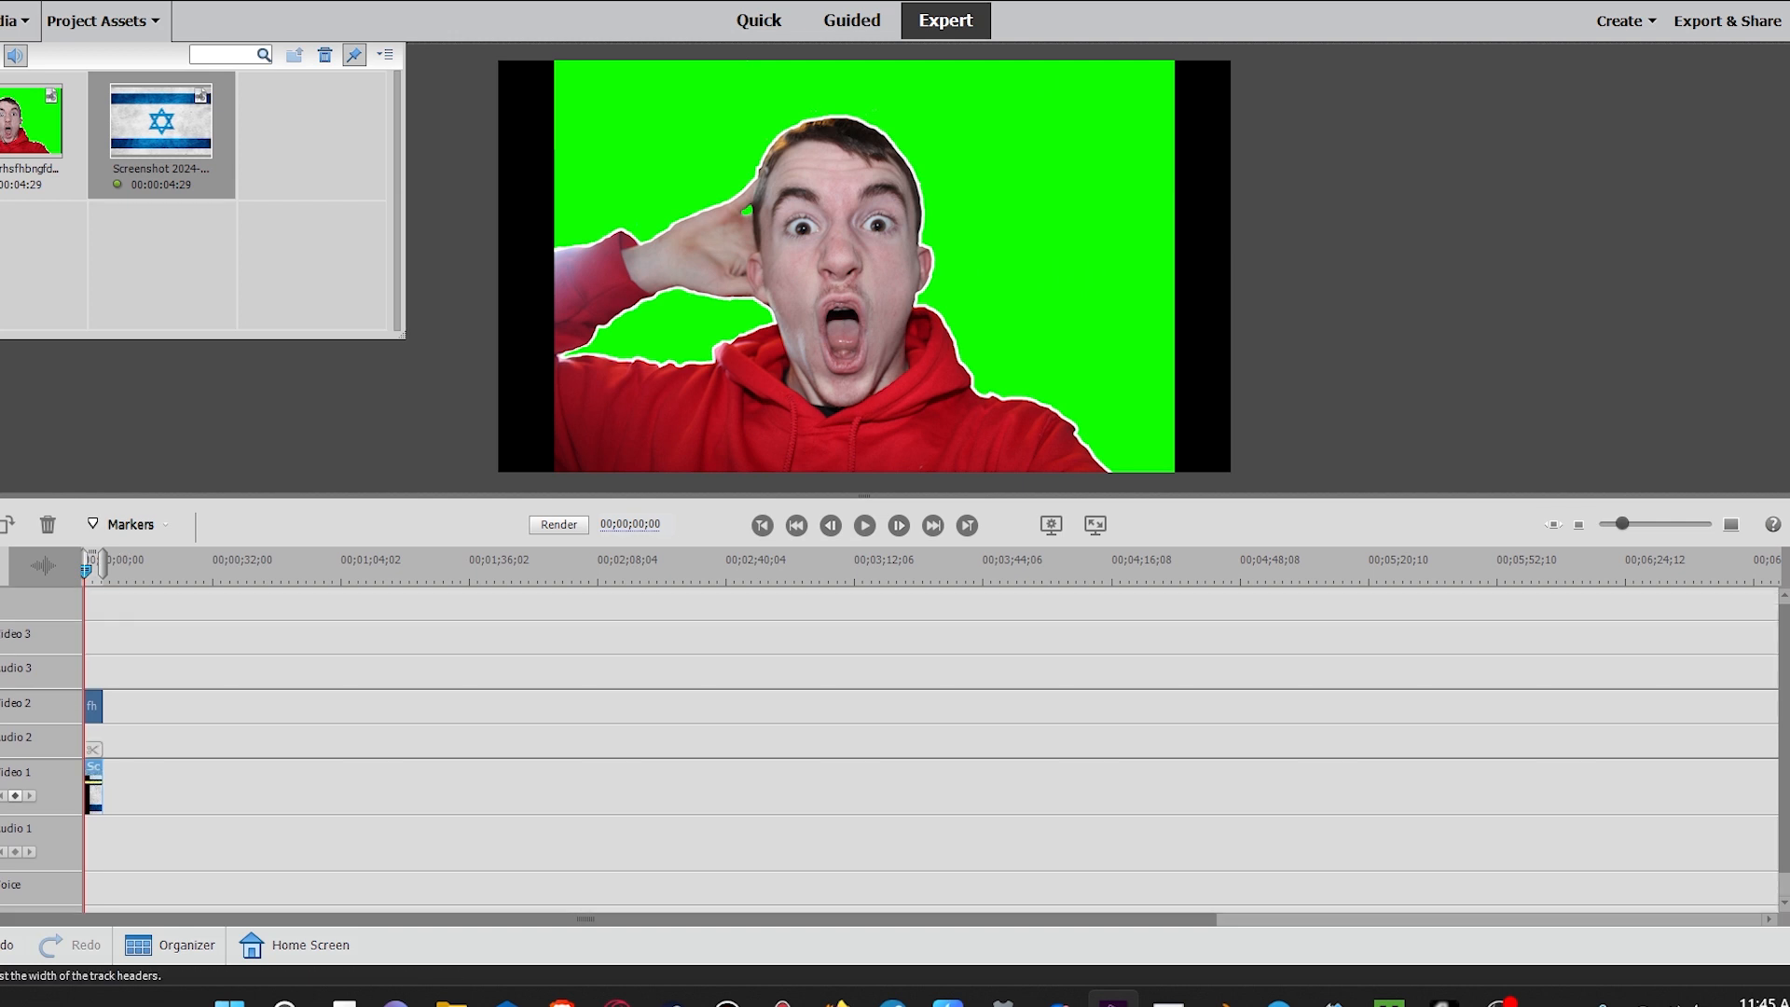
click(93, 707)
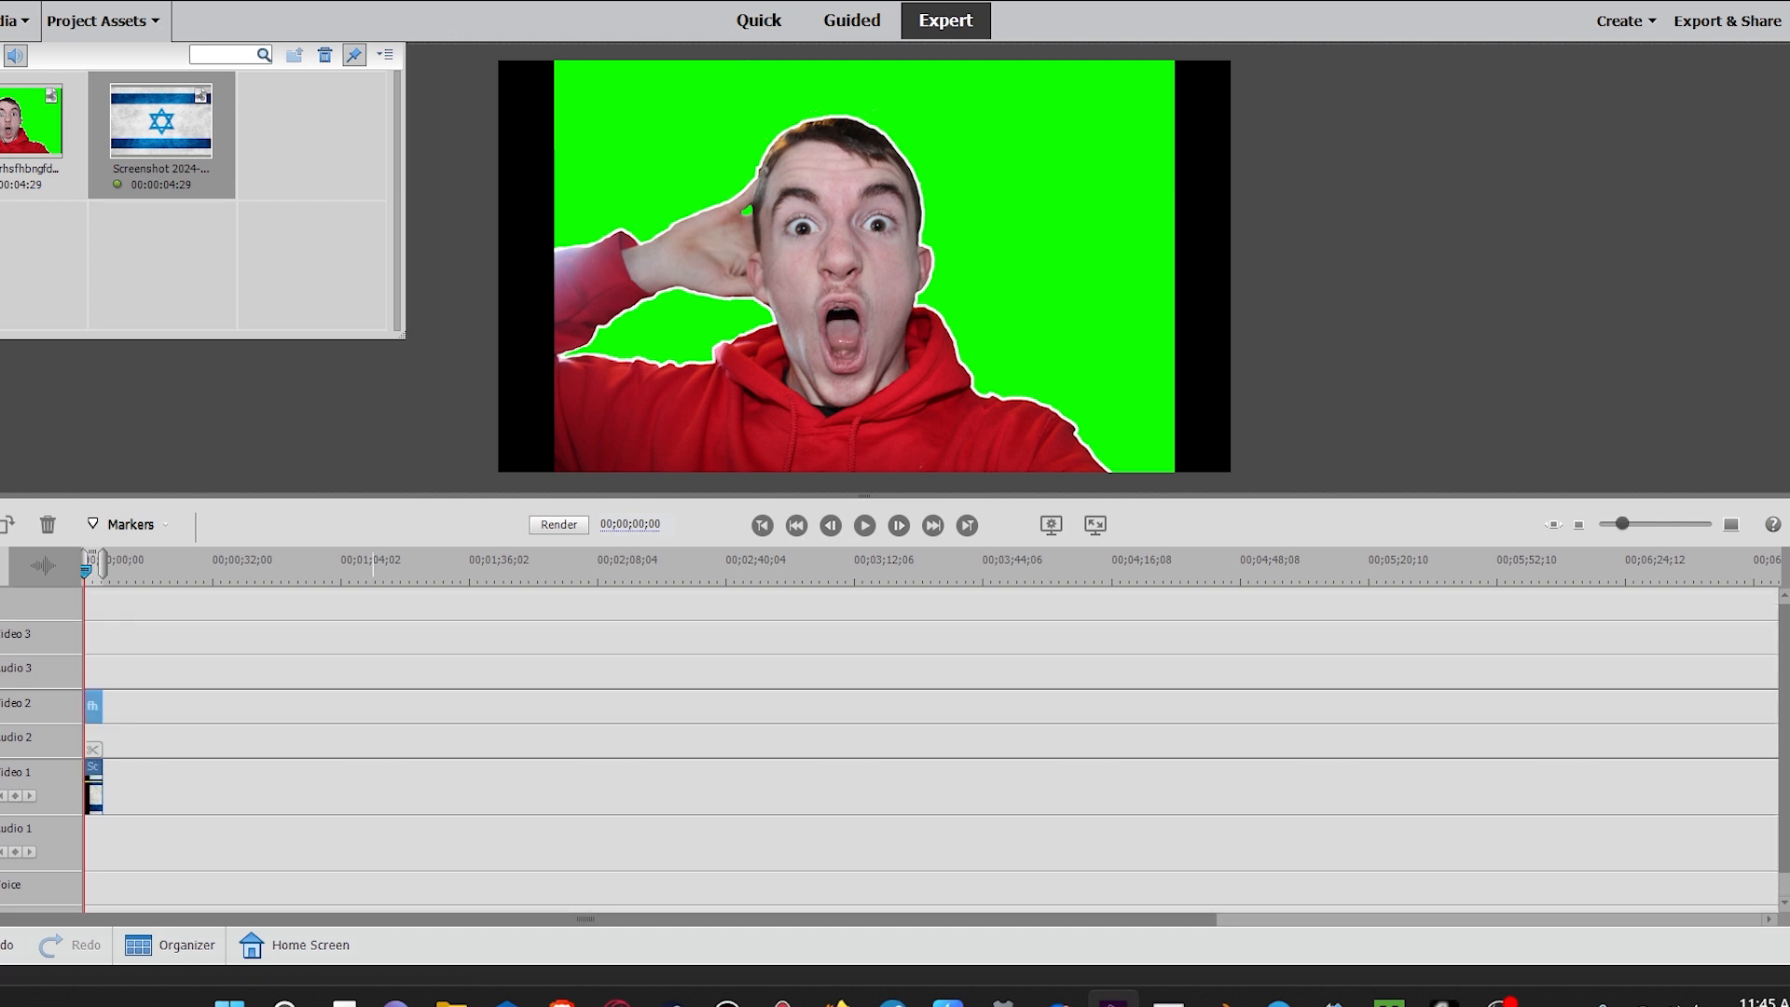
Step: Search the effects for green and apply Green Screen Key to the image clip
click(1787, 209)
text(green)
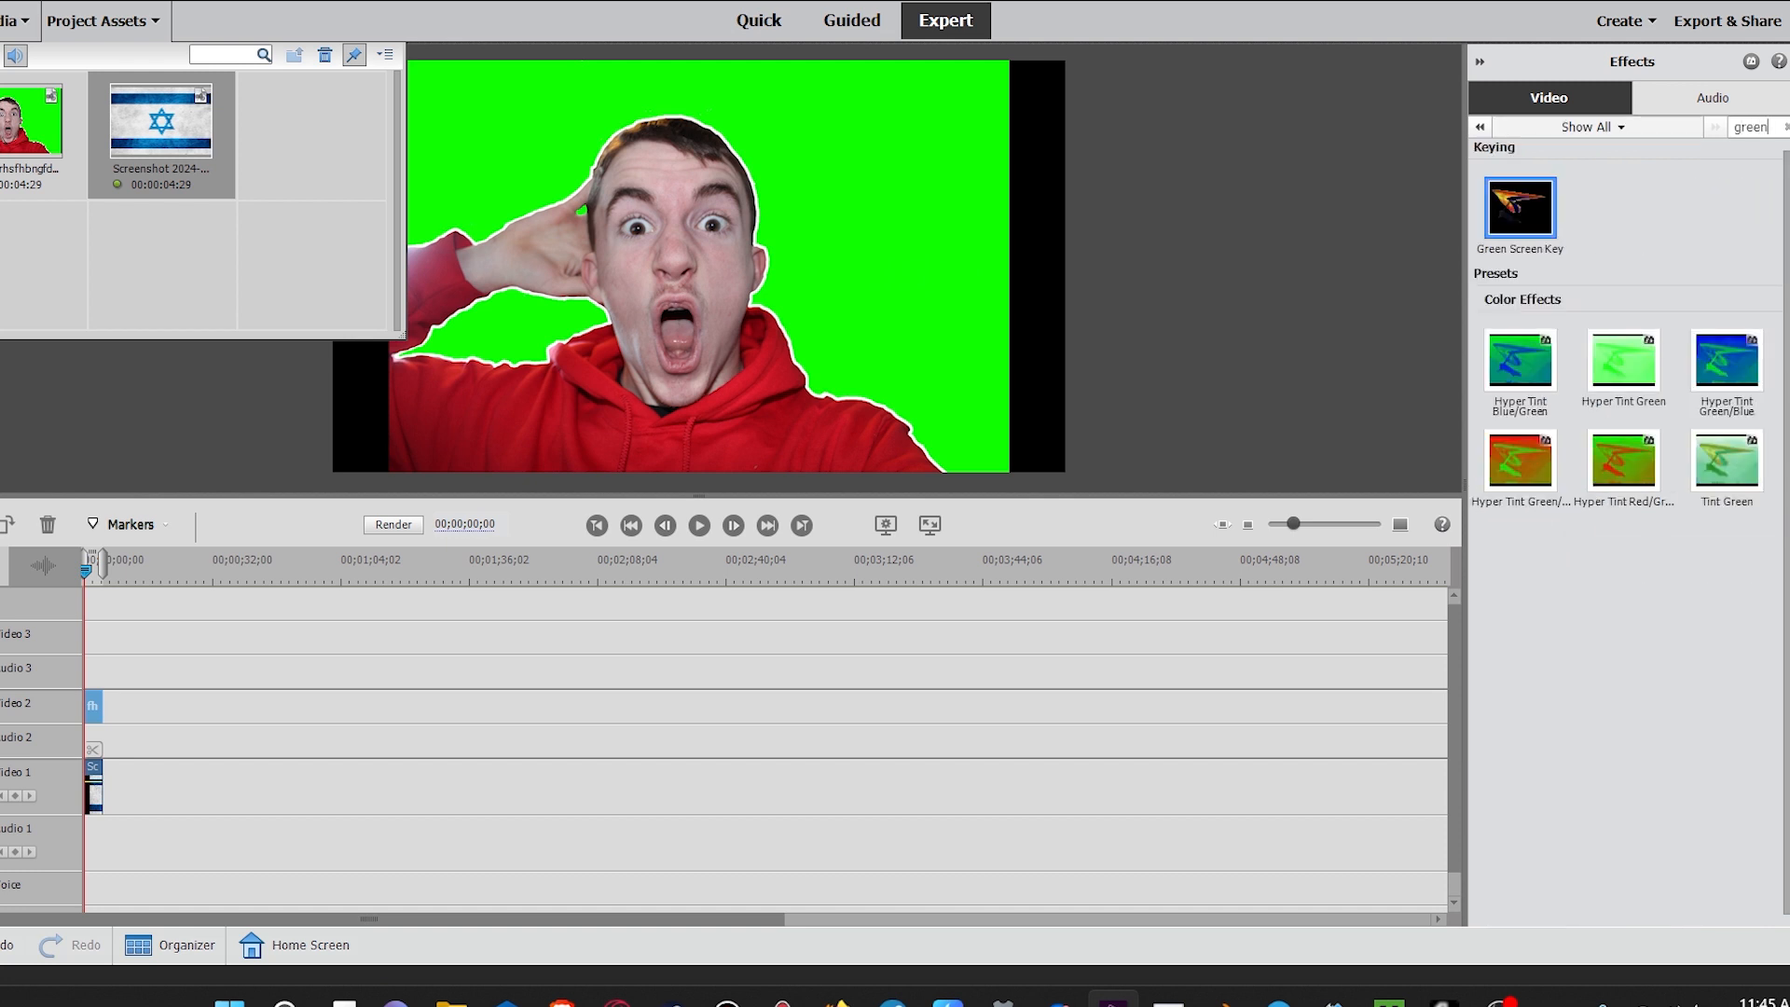
drag(1520, 208, 93, 707)
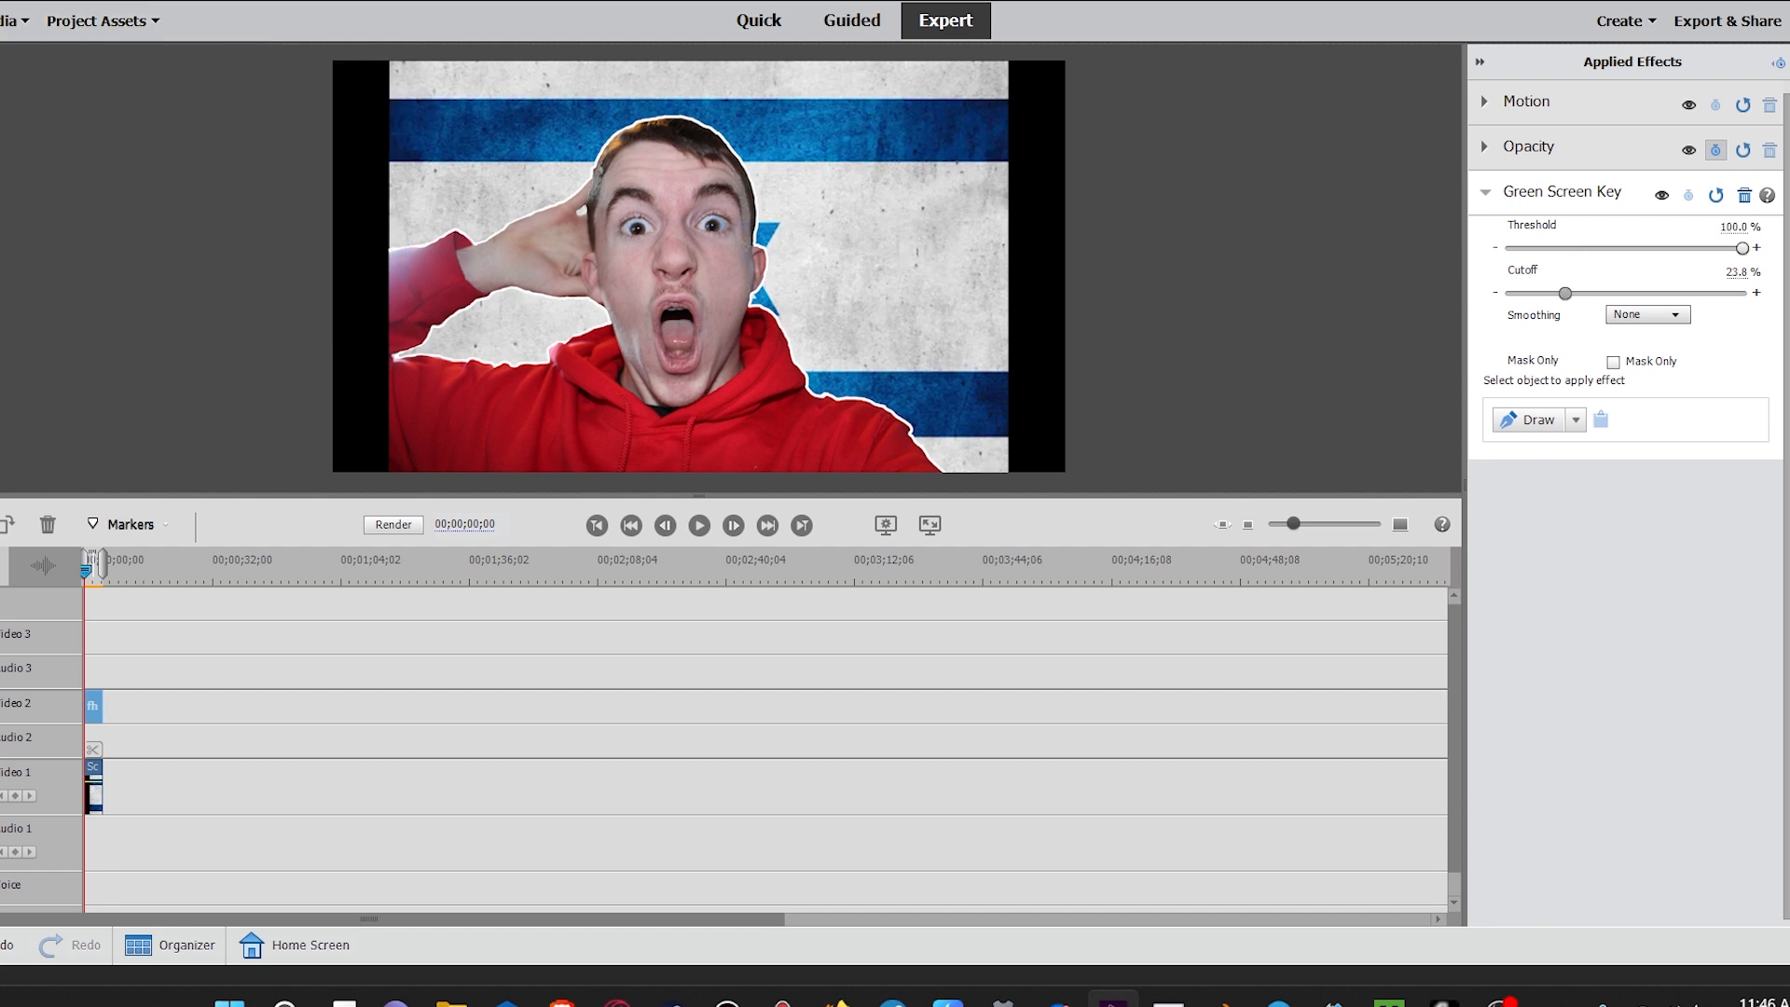
Step: Raise the Green Screen Key Cutoff to 48.1% and enlarge and reposition the keyed image in the preview
drag(1594, 293, 1619, 292)
drag(1008, 473, 1103, 536)
drag(698, 279, 724, 272)
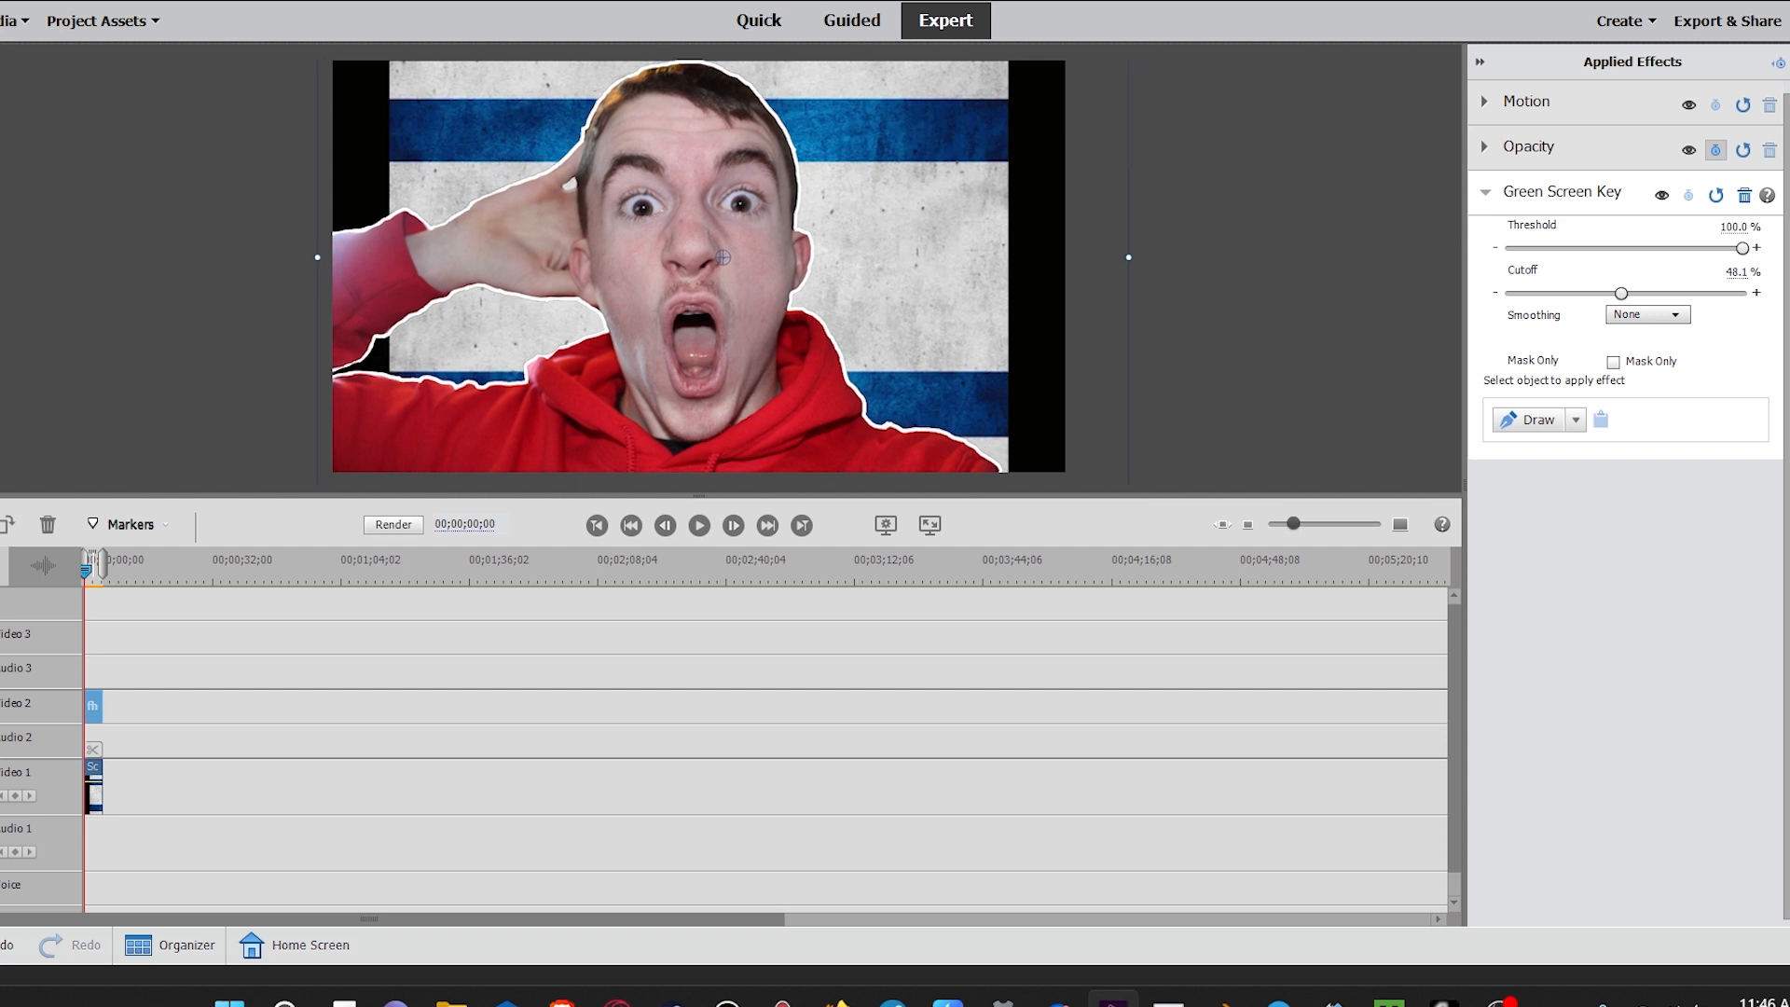
Step: Move the green-screen image clip up to Video 3 above the flag screenshot
click(93, 787)
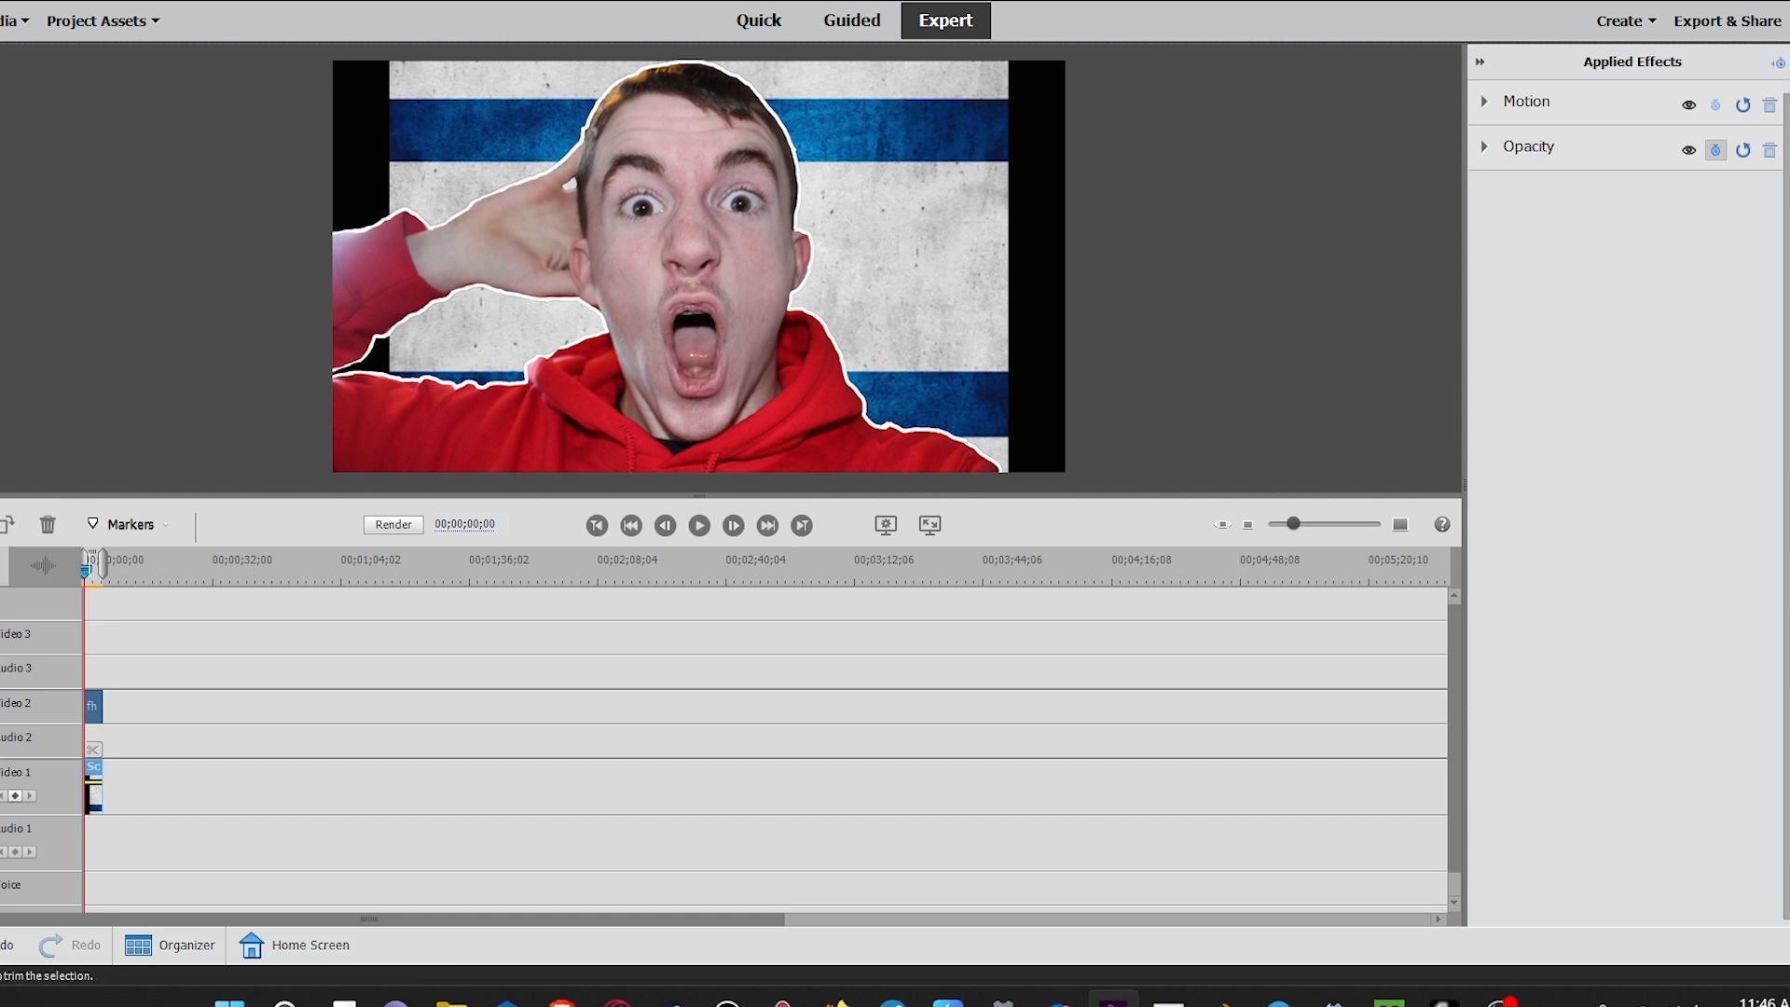
drag(93, 706, 94, 637)
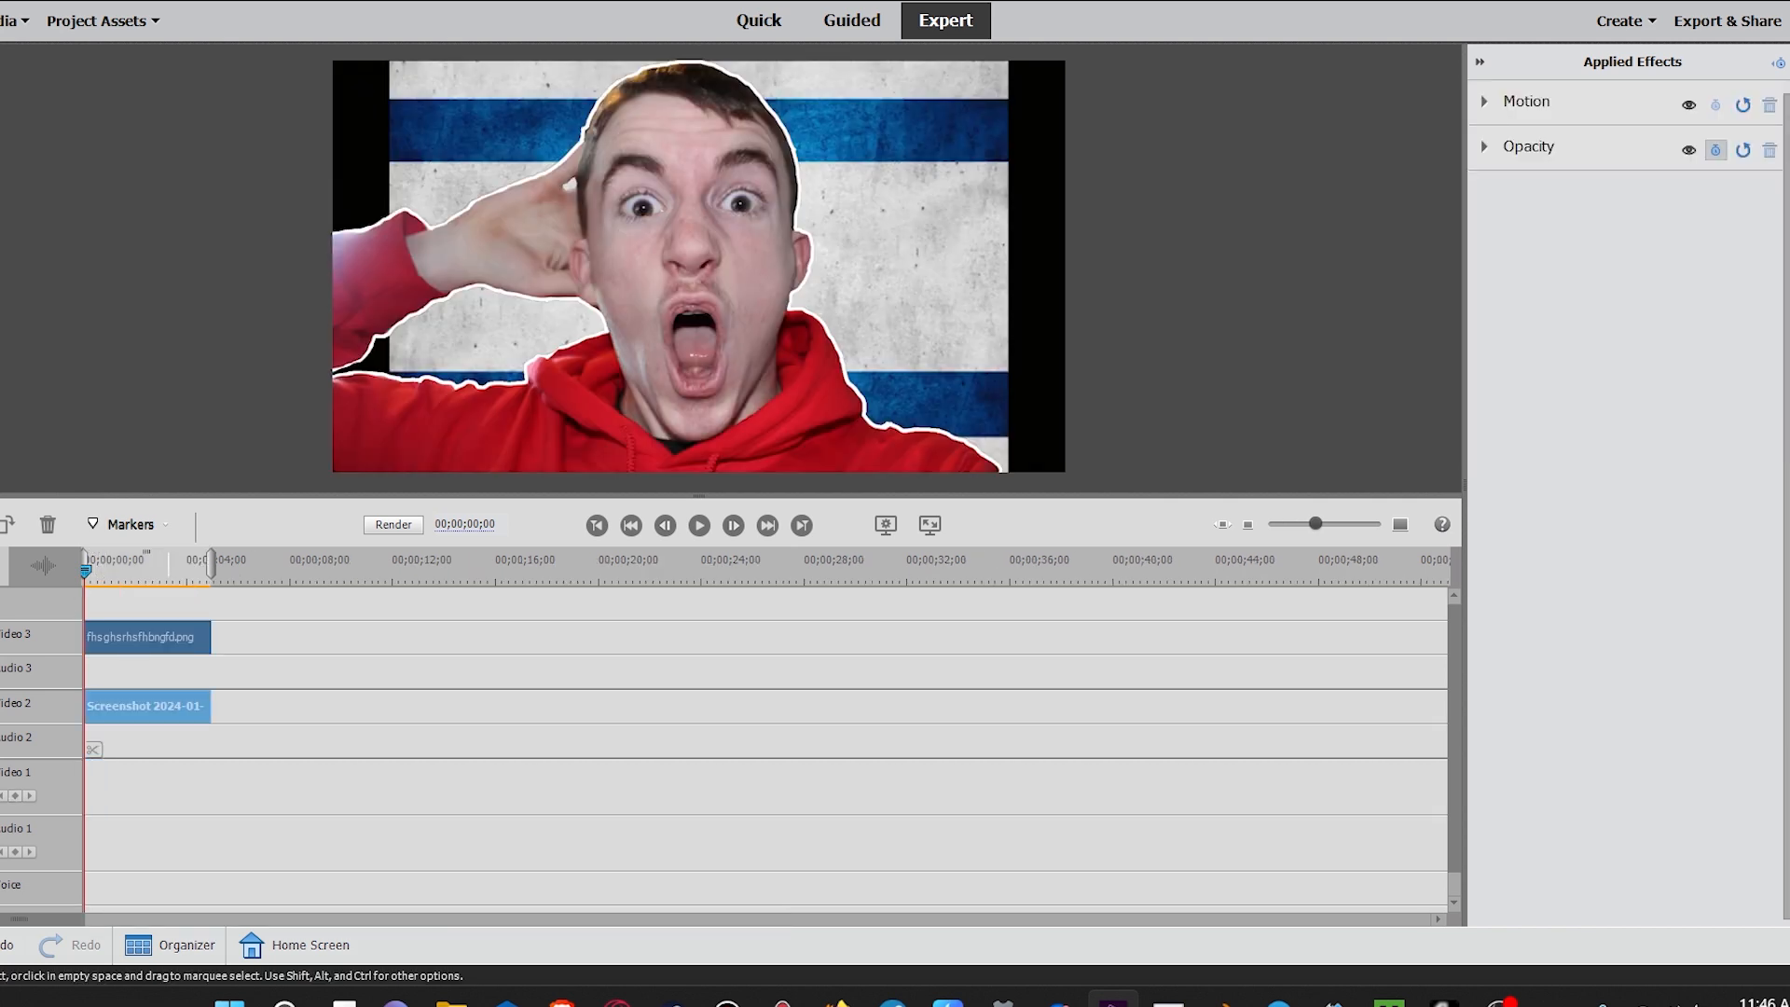
click(140, 637)
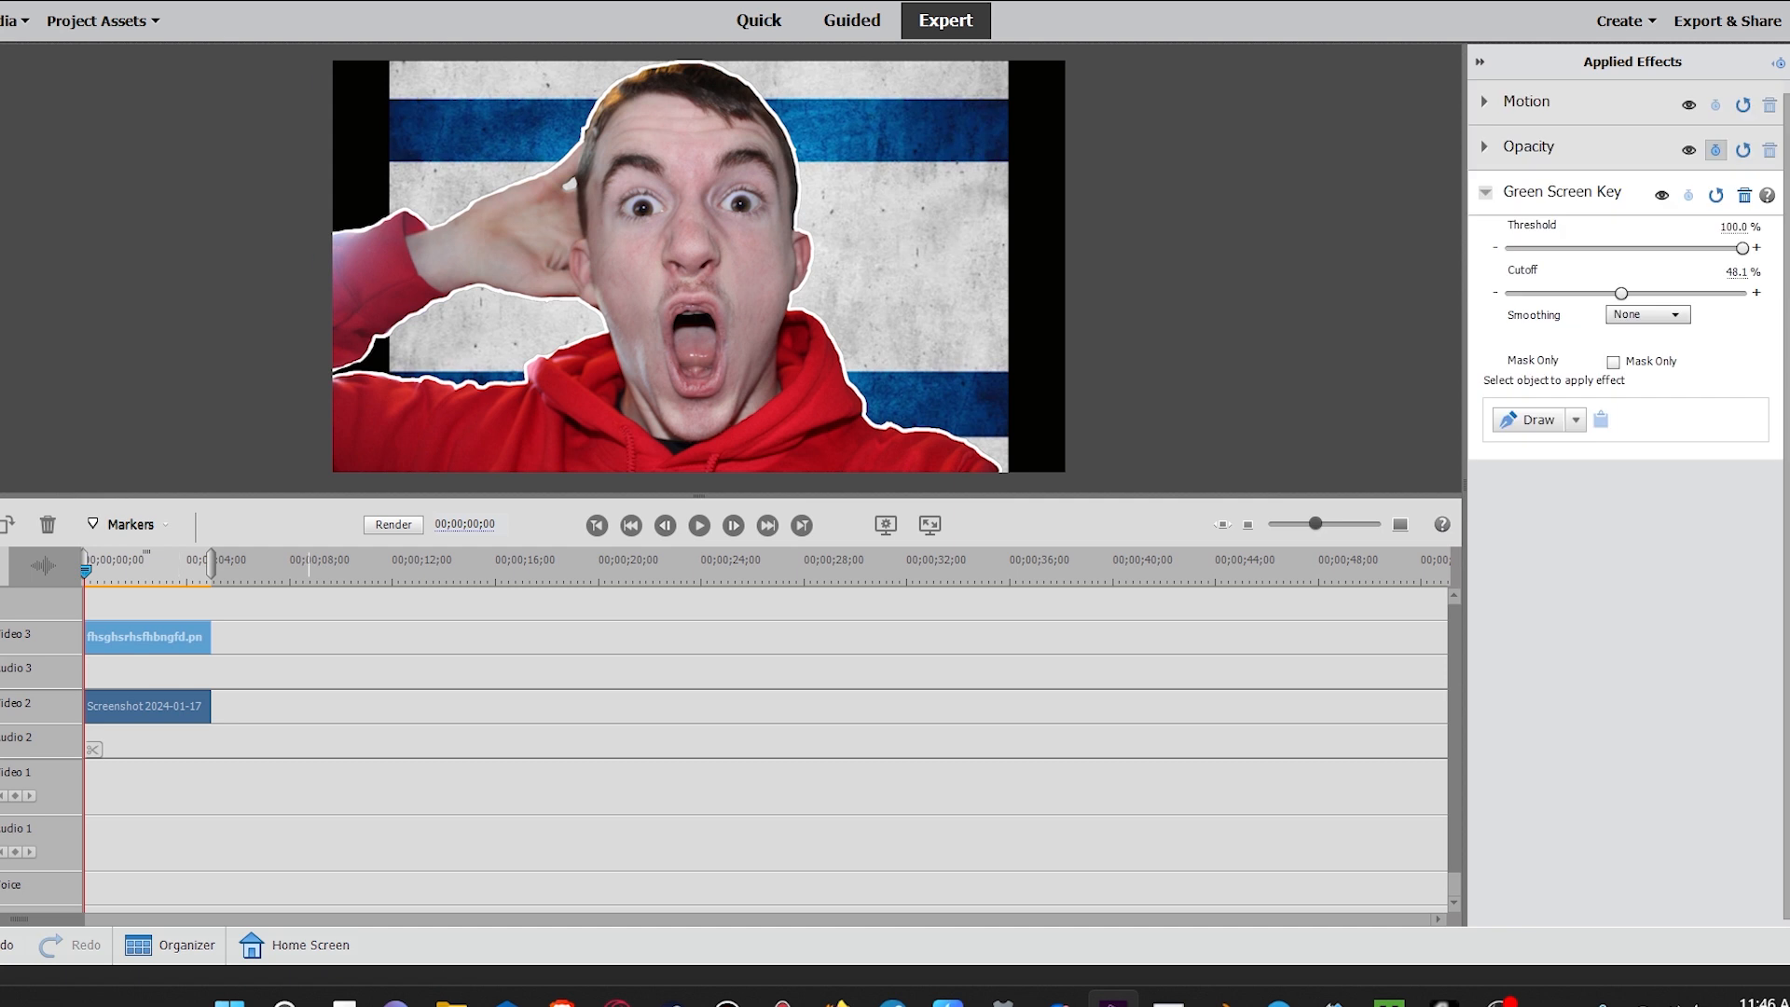
Step: Enlarge and reposition the flag screenshot so the Star of David sits beside the person
click(148, 705)
drag(699, 248, 390, 252)
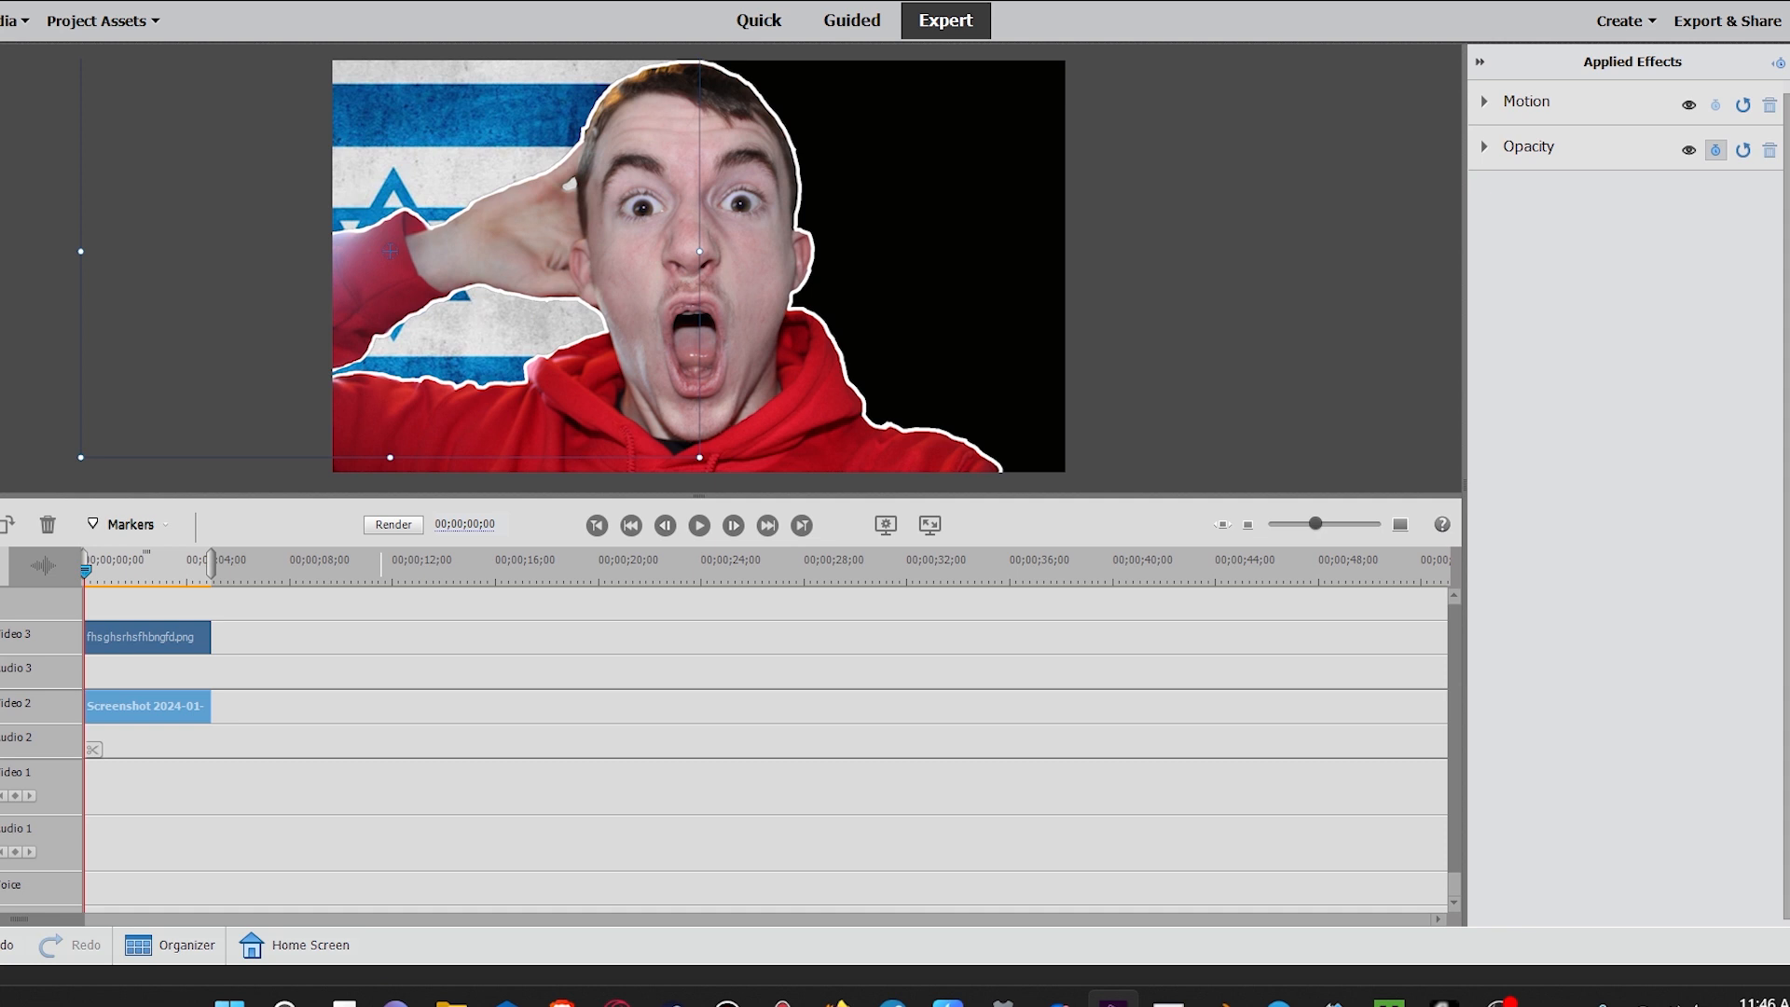
drag(390, 251, 690, 252)
drag(998, 458, 1081, 514)
drag(690, 253, 958, 247)
drag(571, 247, 386, 247)
drag(957, 247, 892, 246)
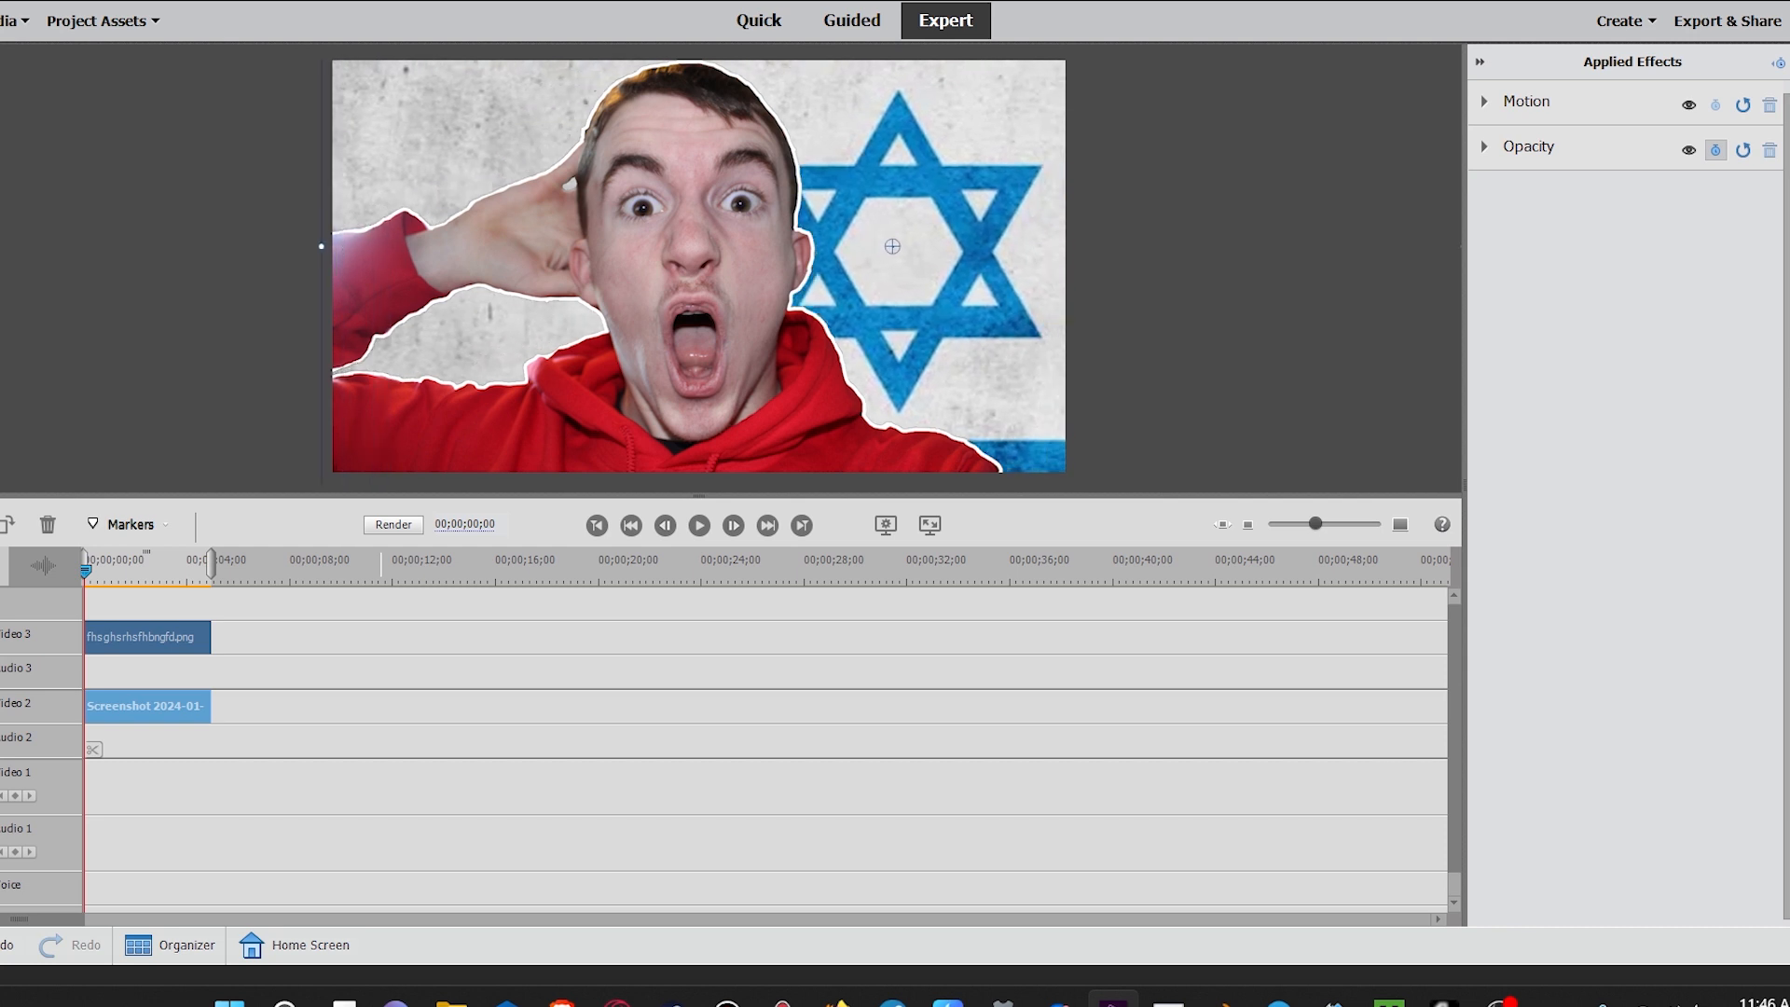
Step: Add a Default Text title from Classic Titles - General onto a new video track
click(1788, 317)
click(1628, 91)
click(1626, 186)
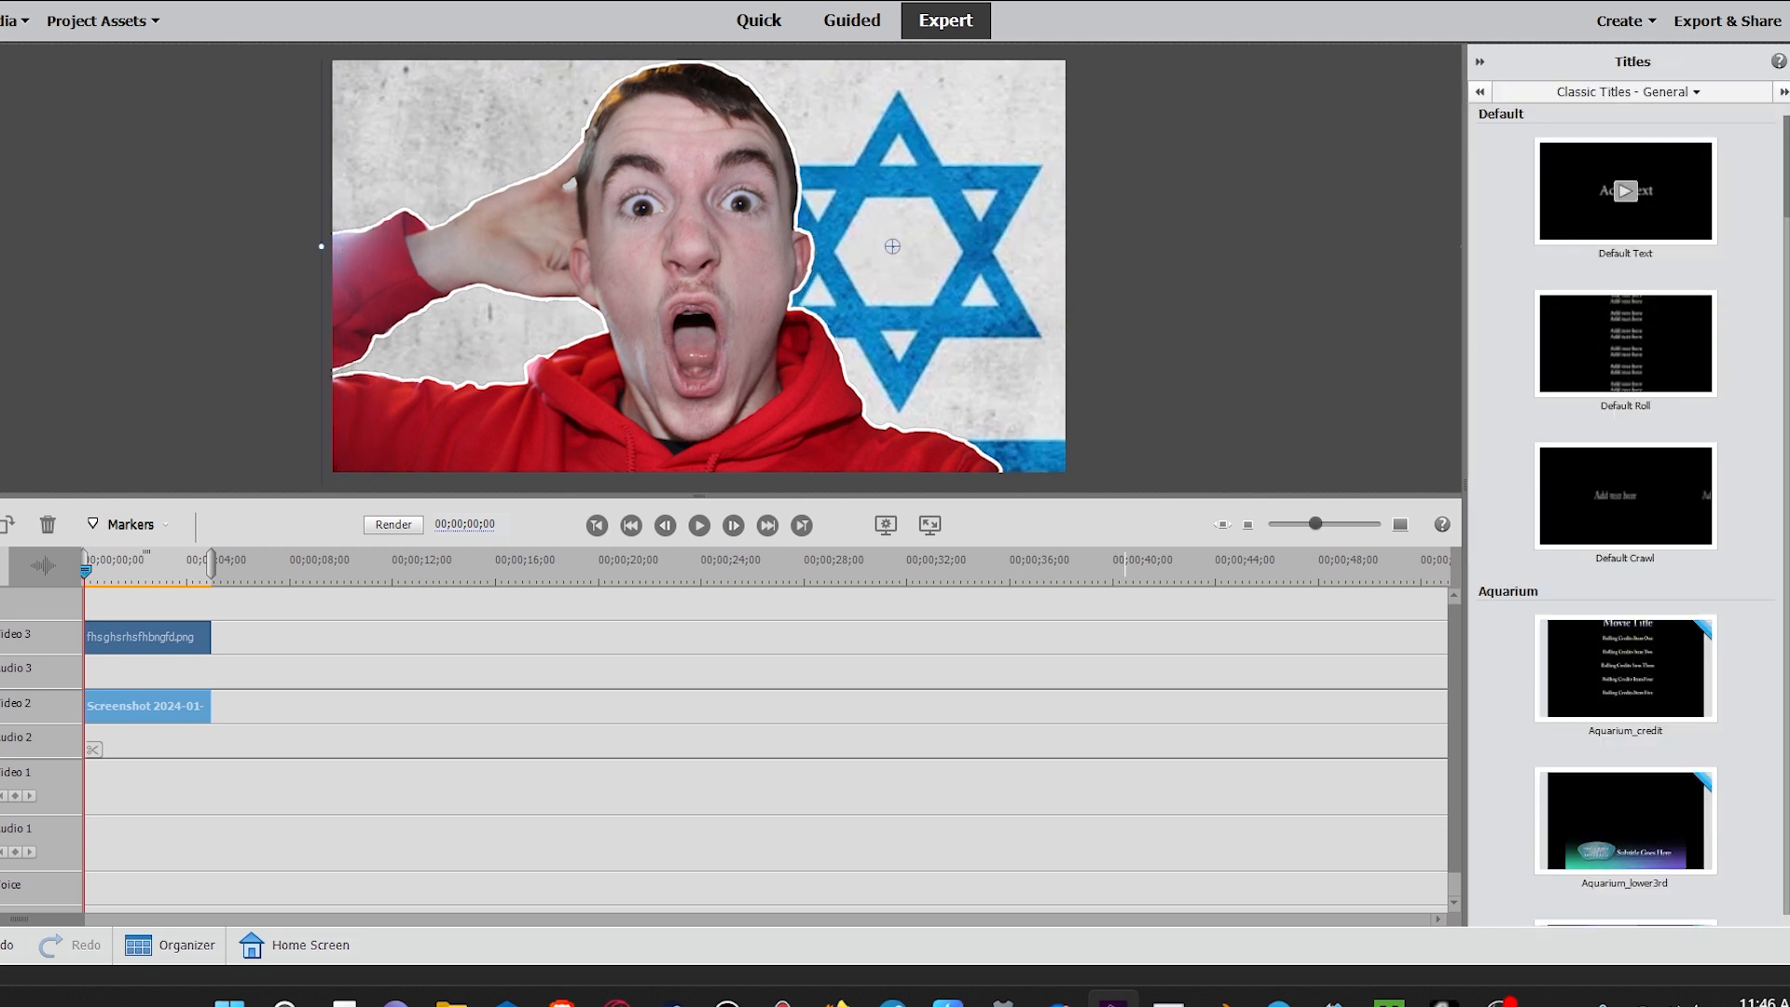
click(1626, 190)
double_click(1626, 190)
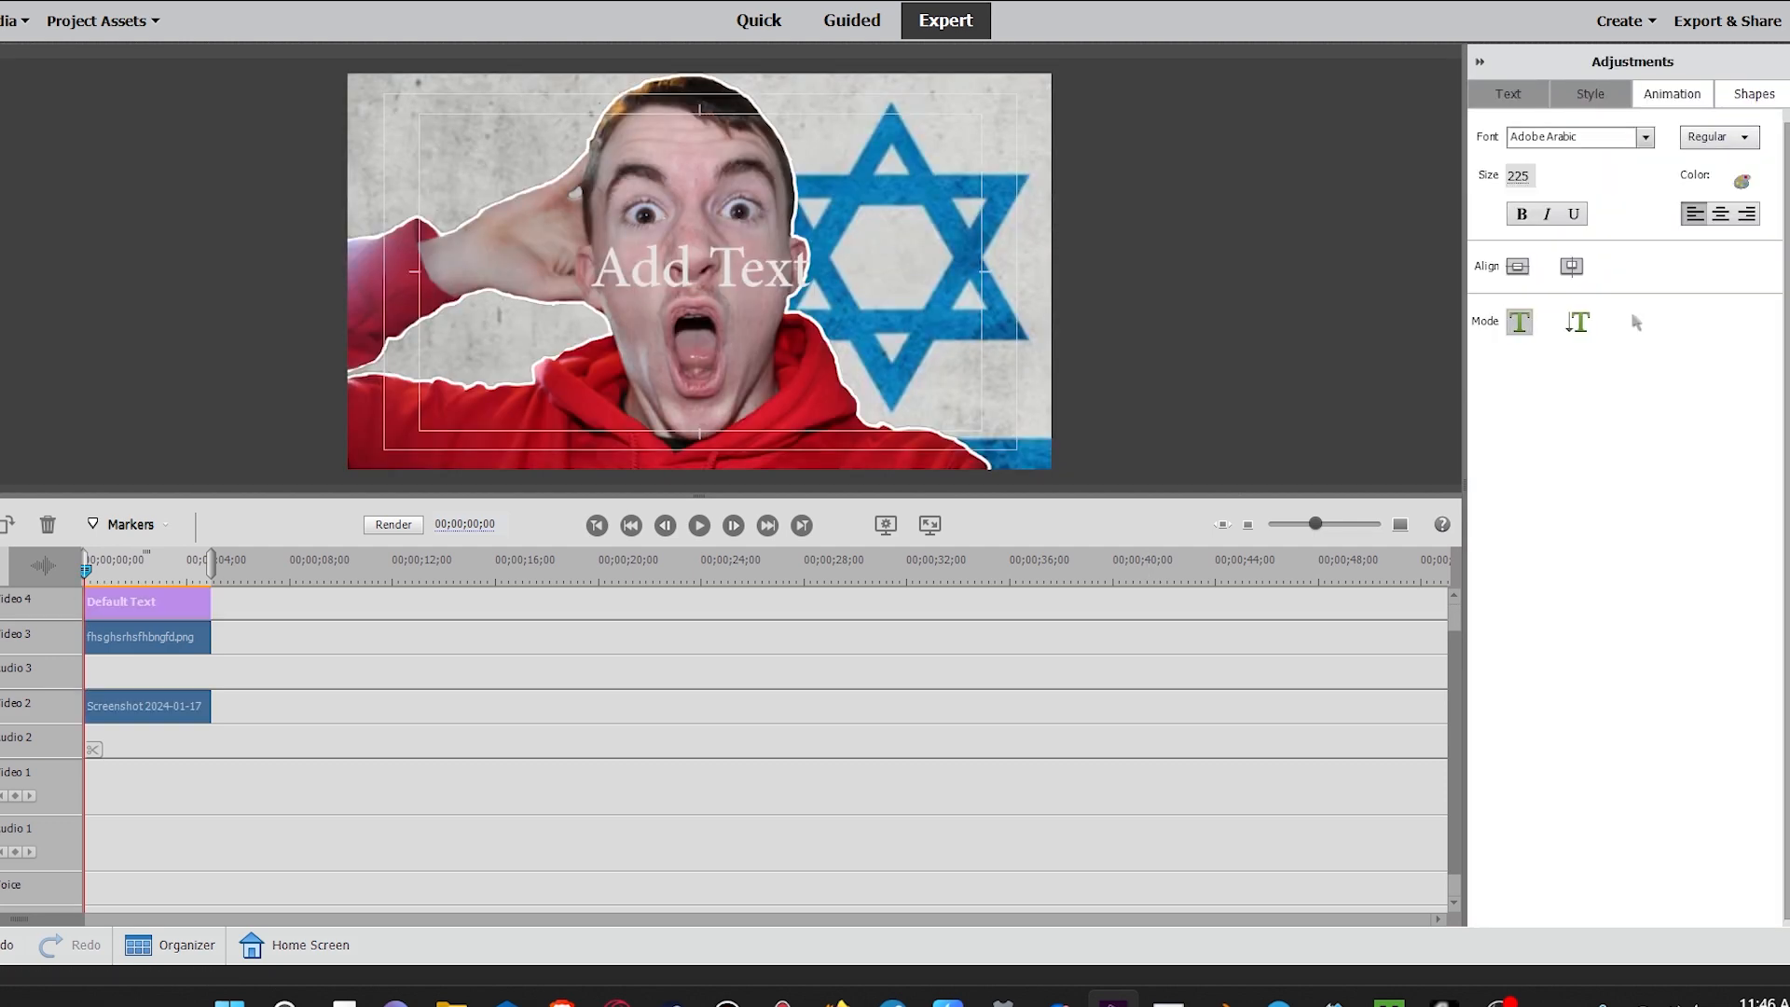
Step: Browse the title styles and apply Poplar Std Black 126 Comic Yellow to the text
click(1590, 93)
scroll(1627, 513, down, 5)
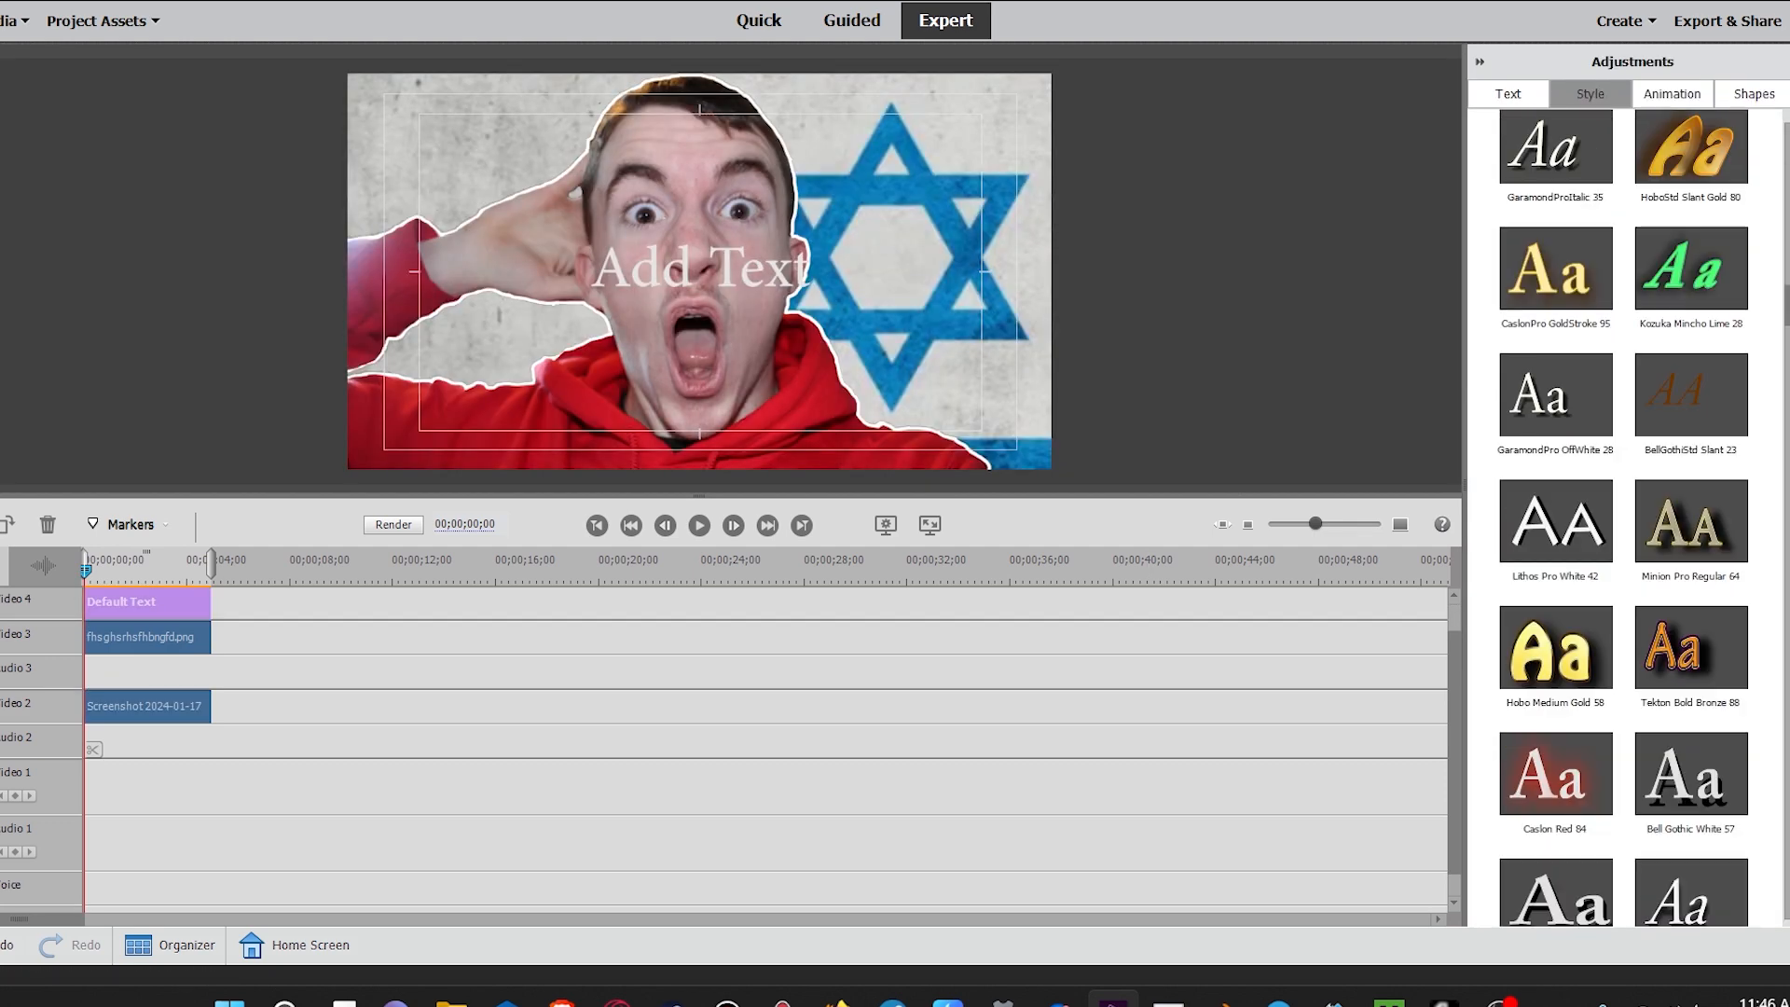
scroll(1678, 570, down, 10)
scroll(1678, 571, down, 10)
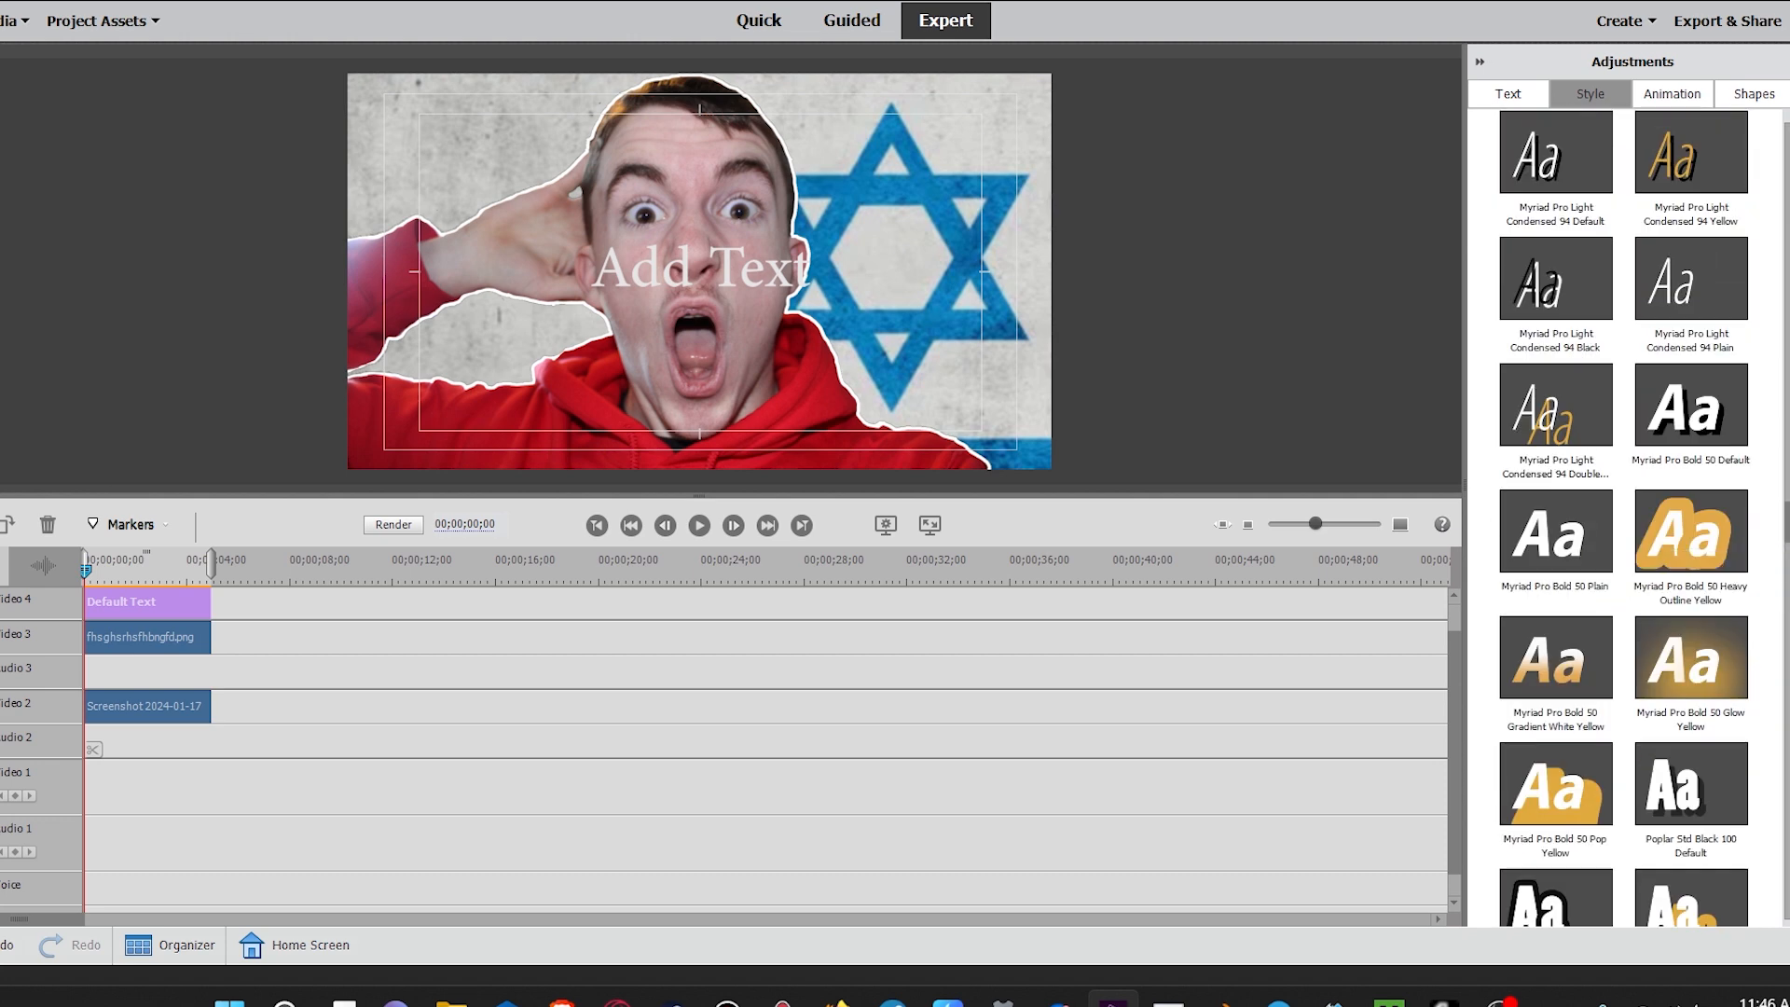
scroll(1678, 571, down, 5)
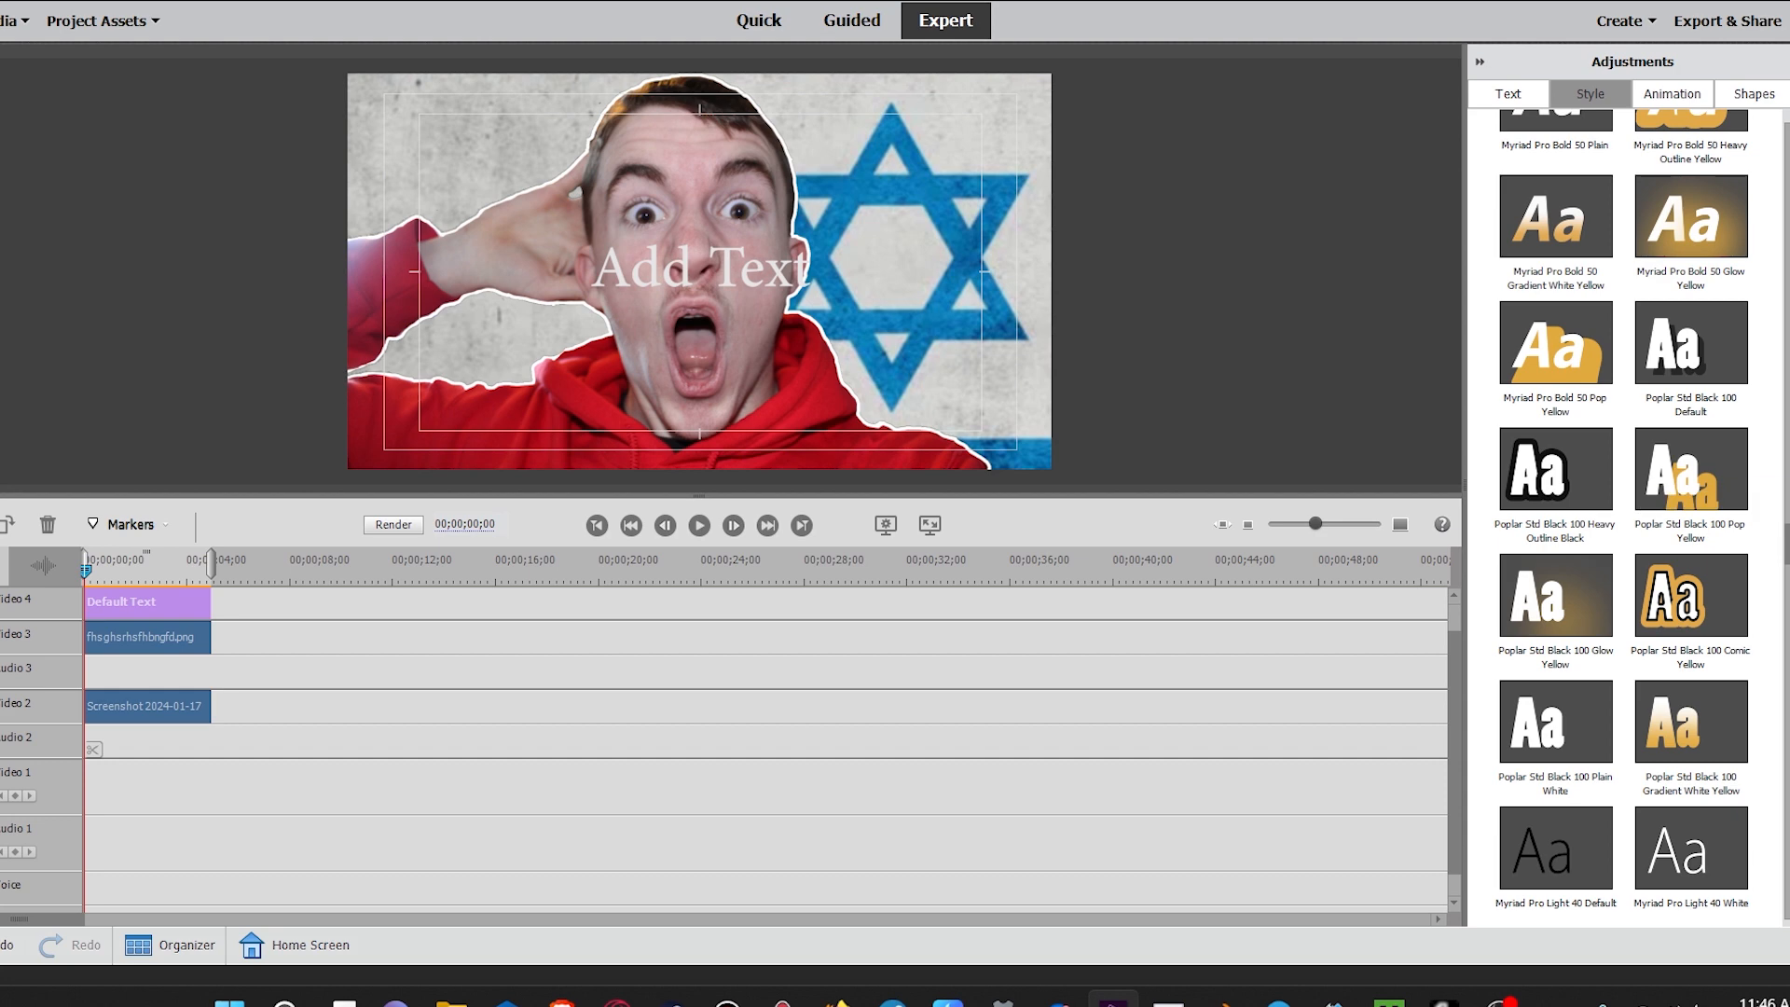
scroll(1678, 485, down, 5)
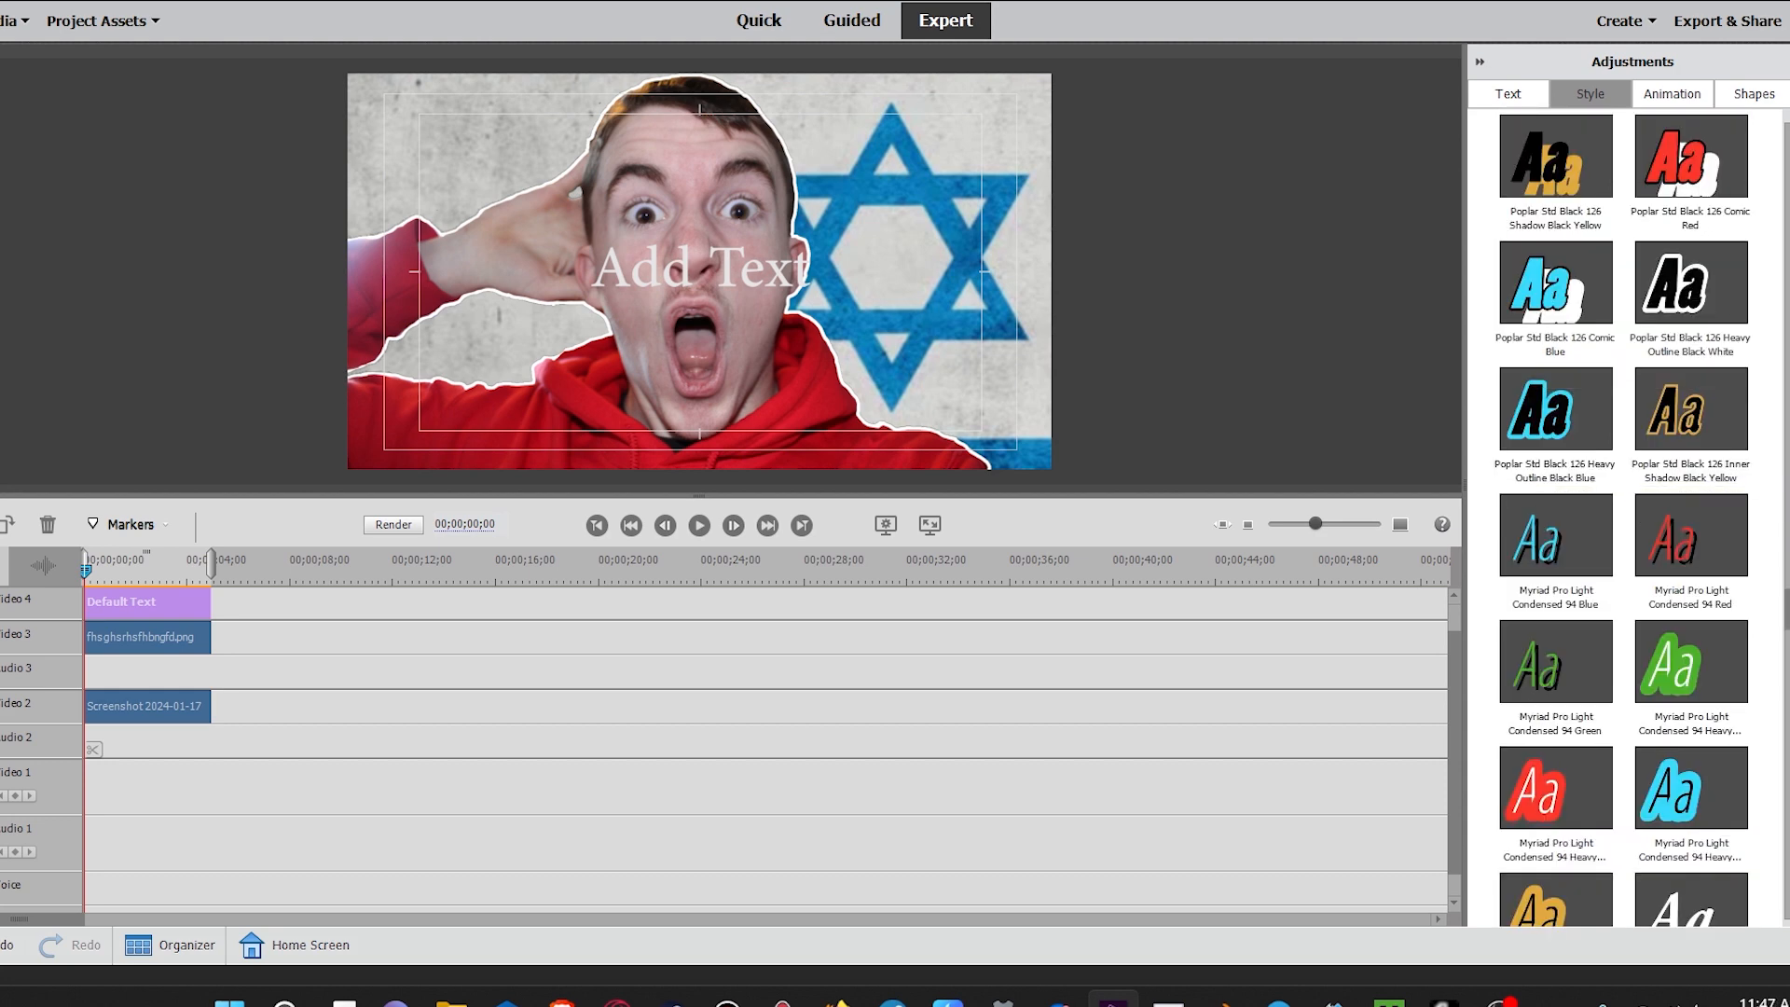
scroll(1622, 518, down, 5)
scroll(1566, 532, up, 5)
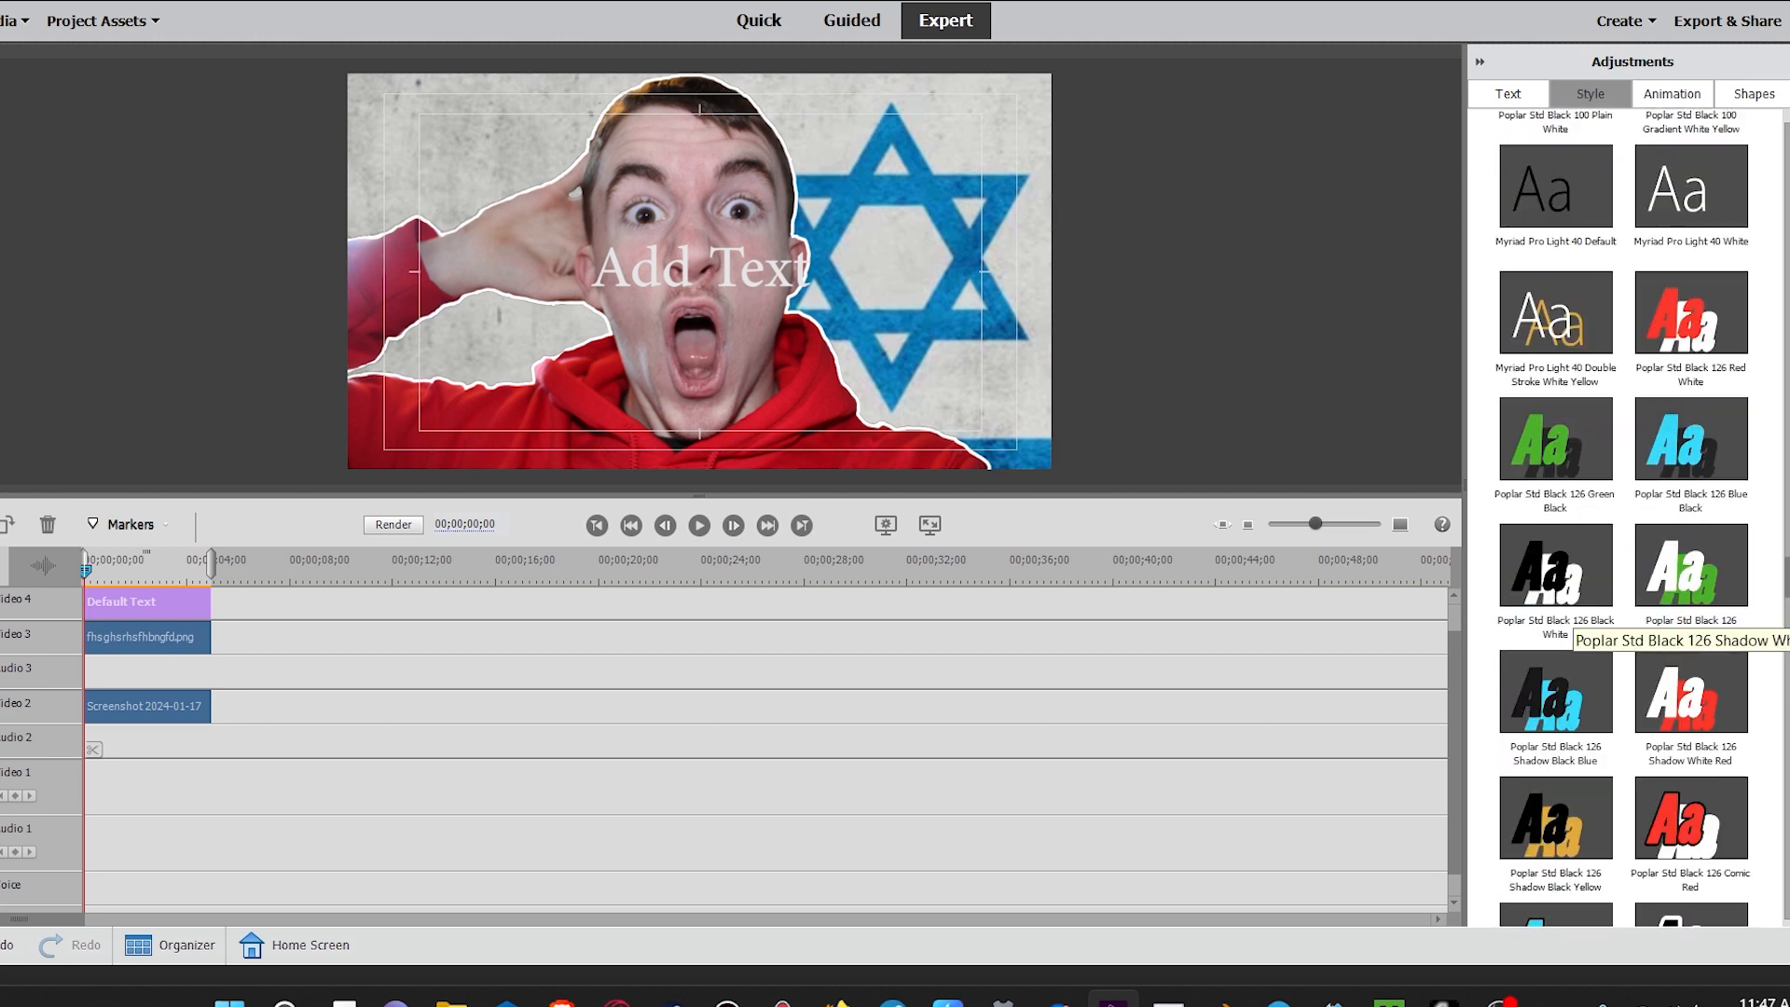
scroll(1622, 517, up, 5)
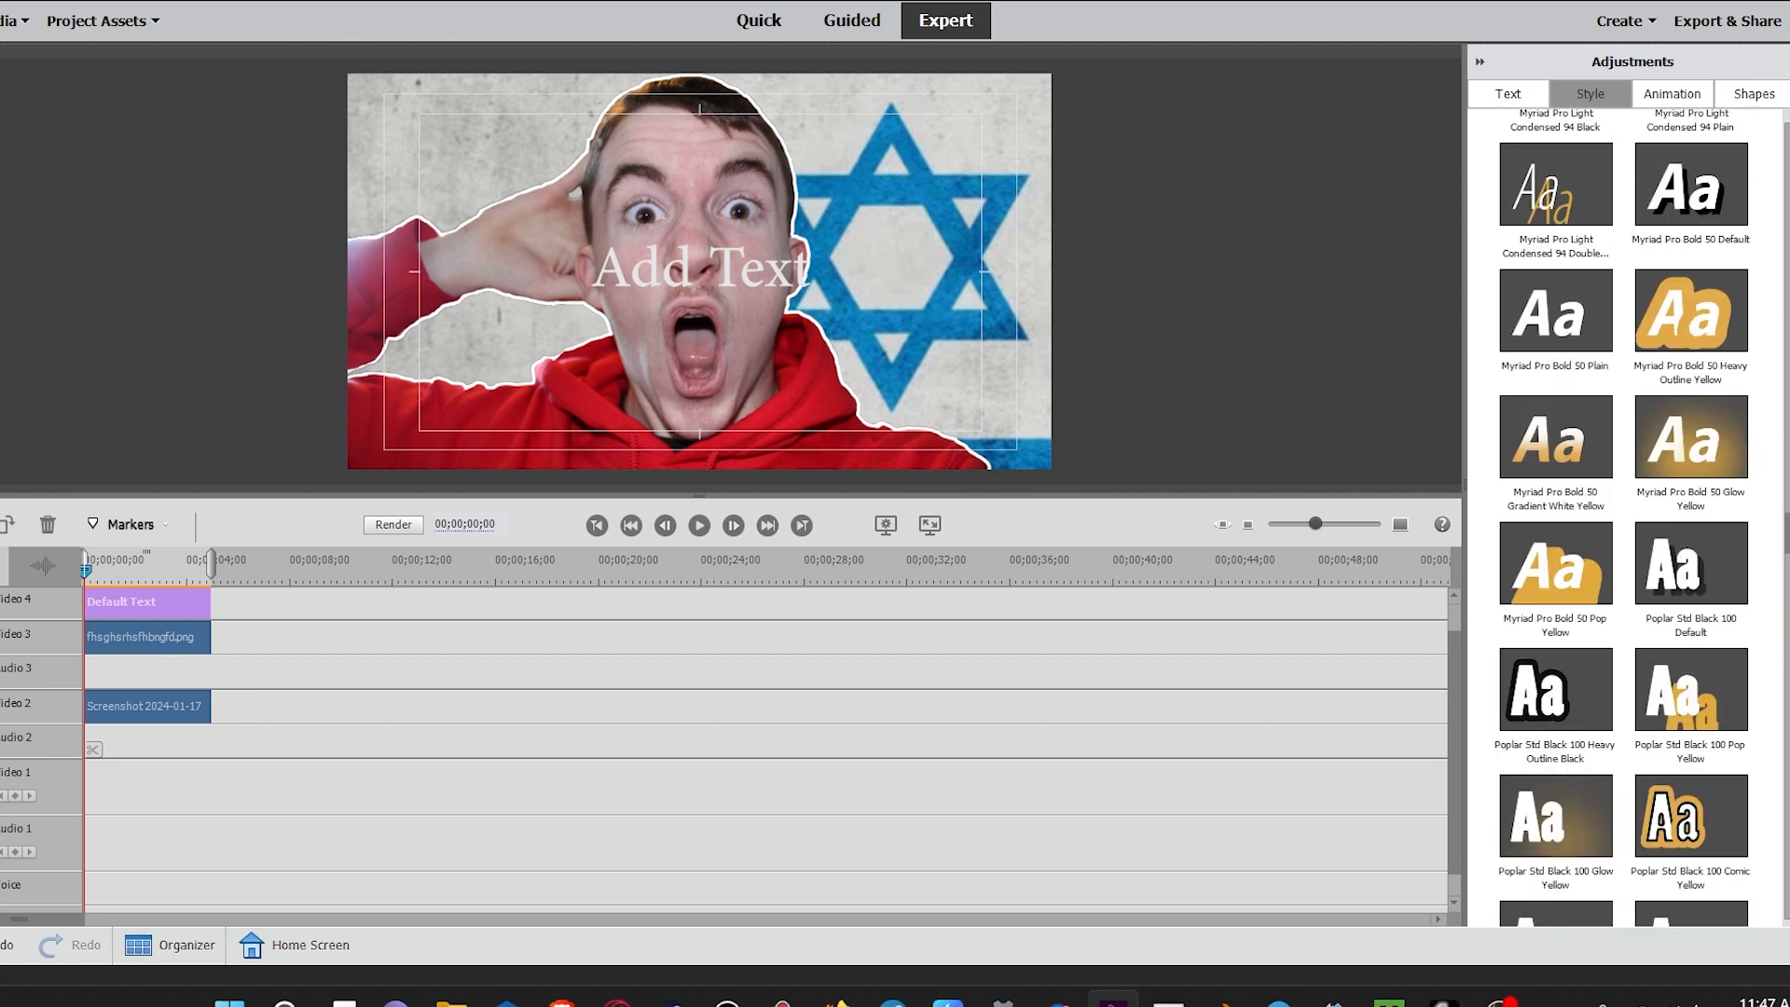
scroll(1622, 518, up, 2)
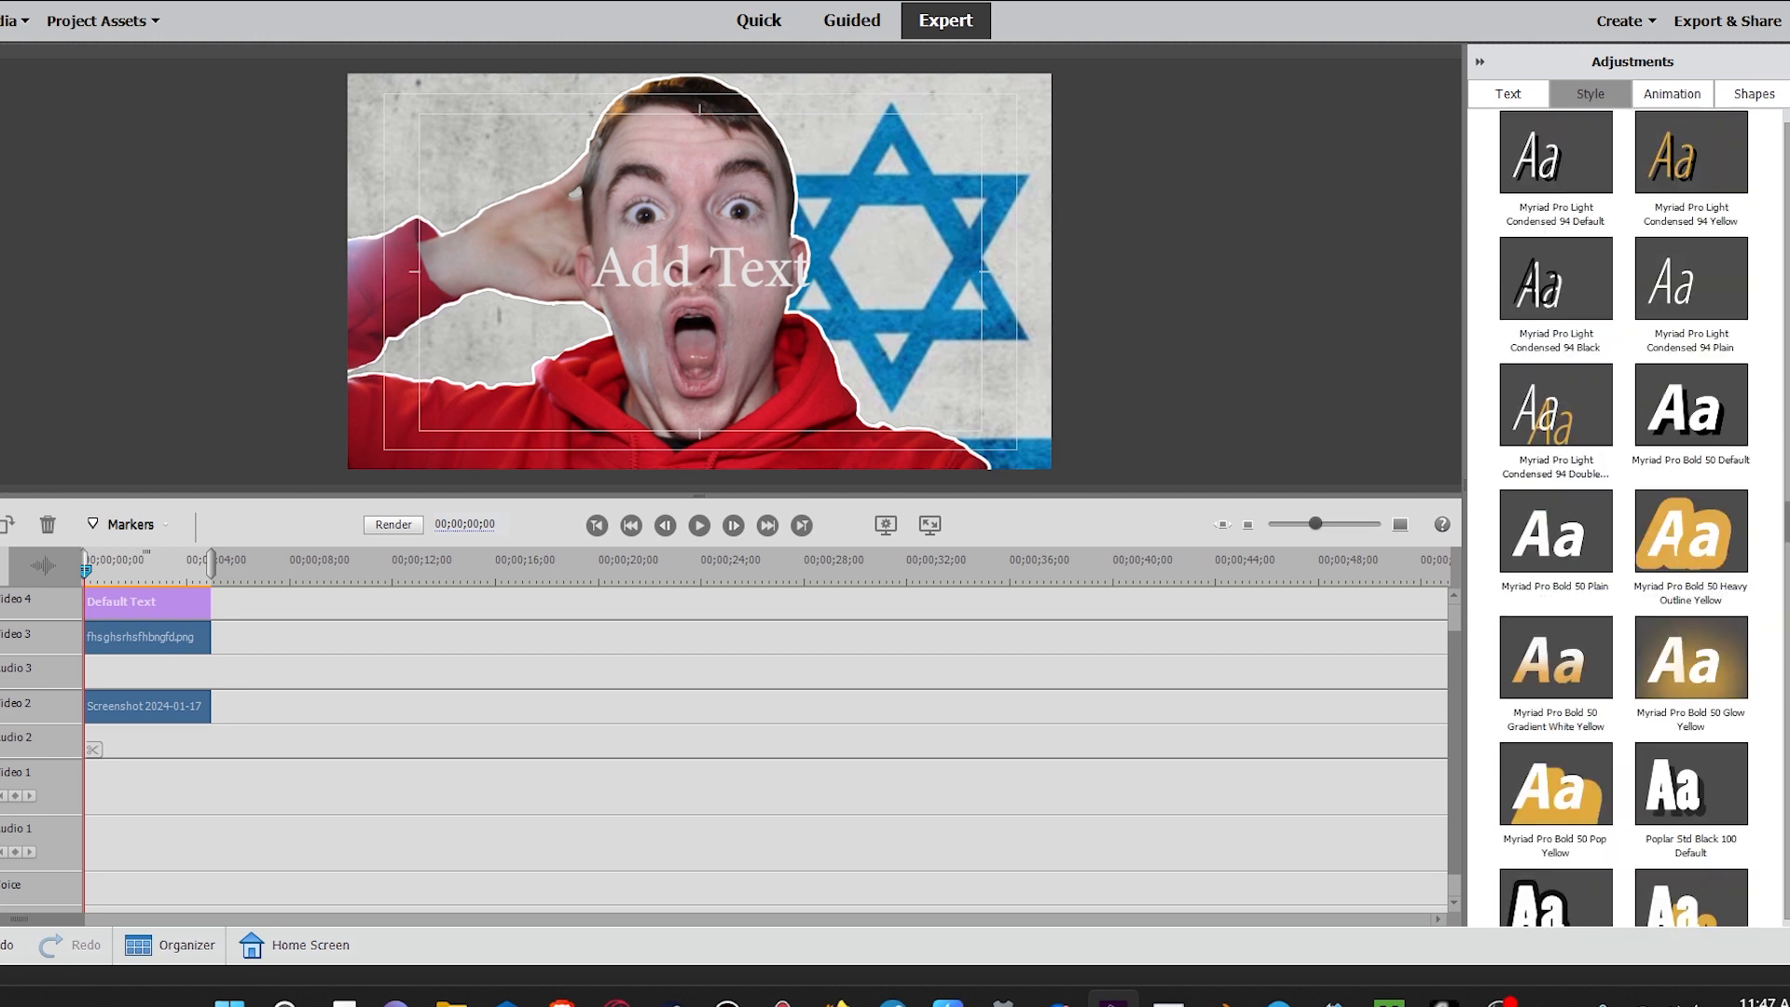
scroll(1678, 383, up, 5)
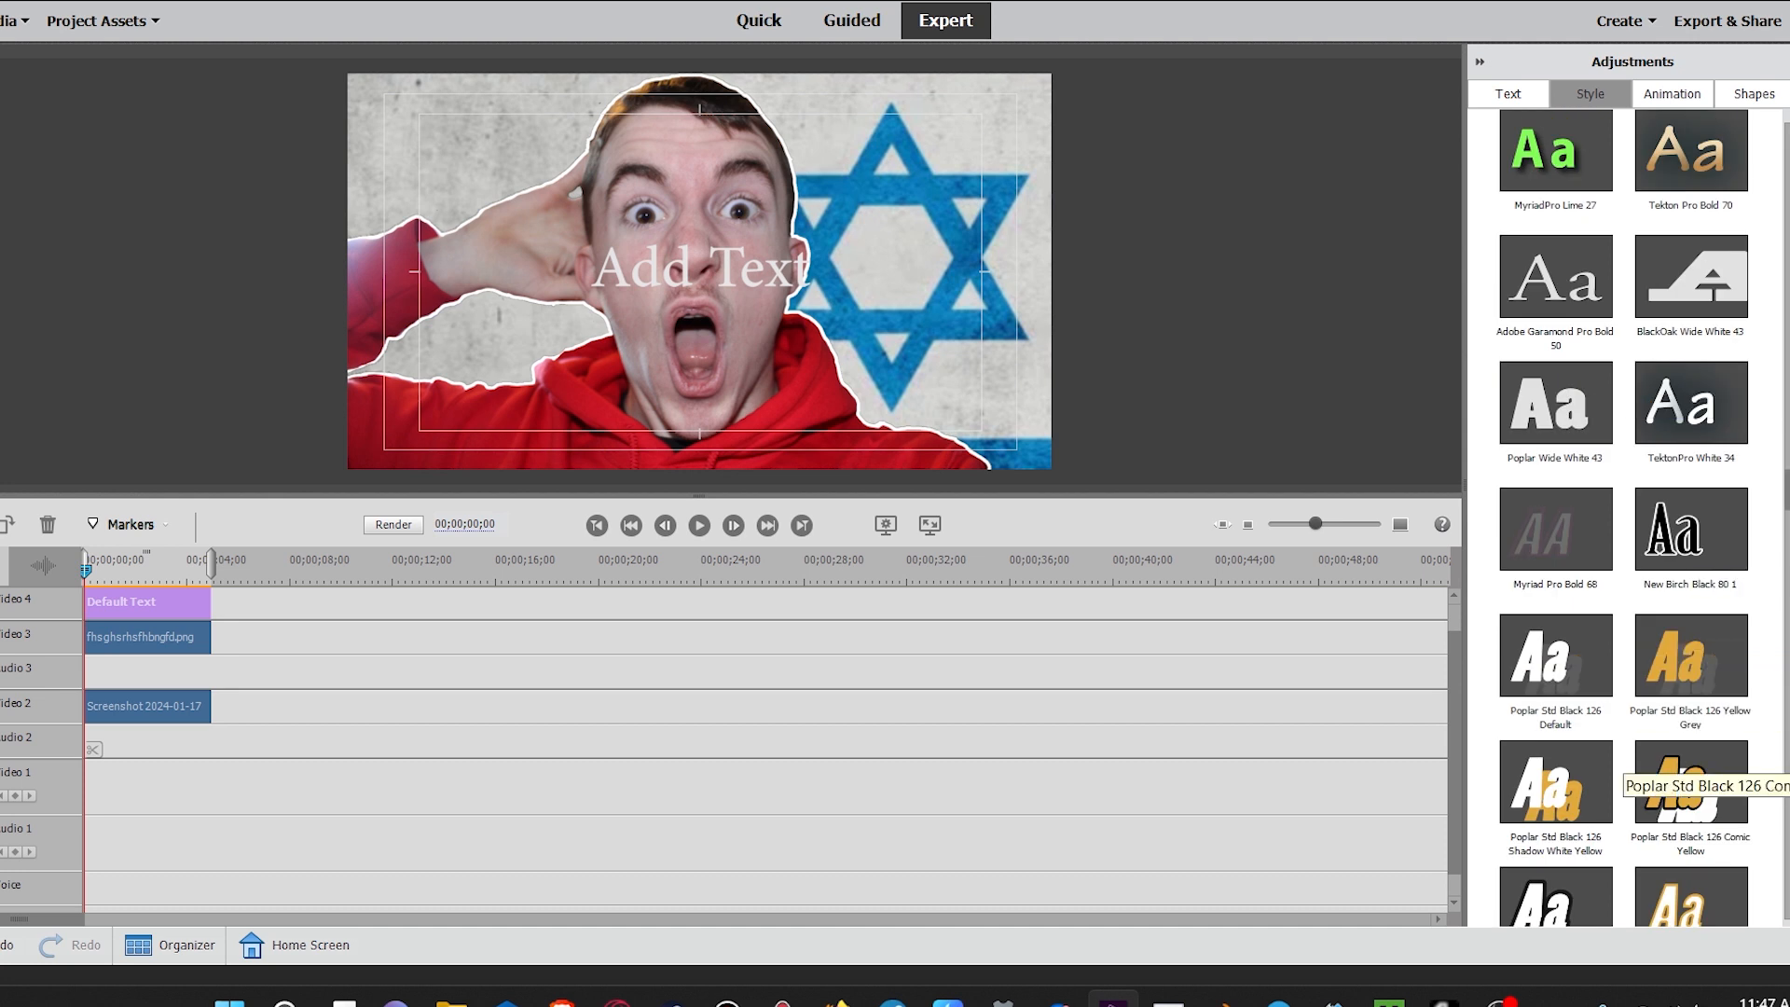
click(1691, 779)
scroll(1691, 778, down, 2)
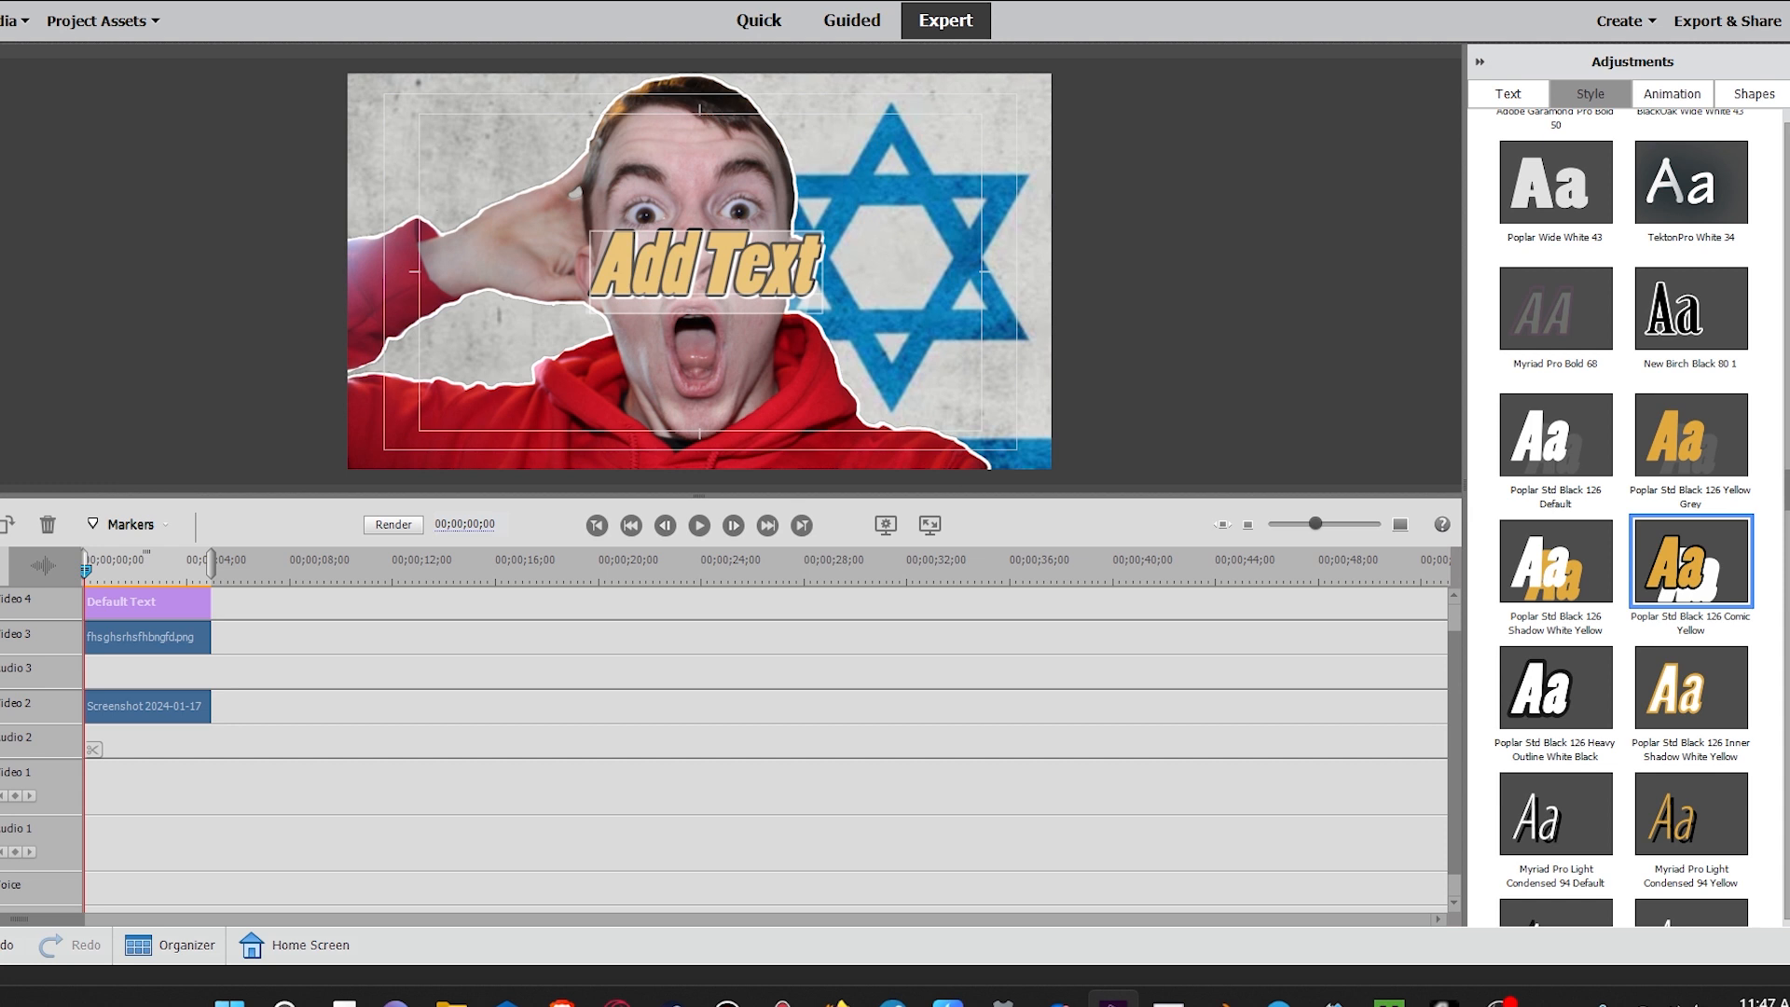
Step: Replace the title text with "Why I'm anti America and pro", fixing the spacing between words
text(Why I'm anti)
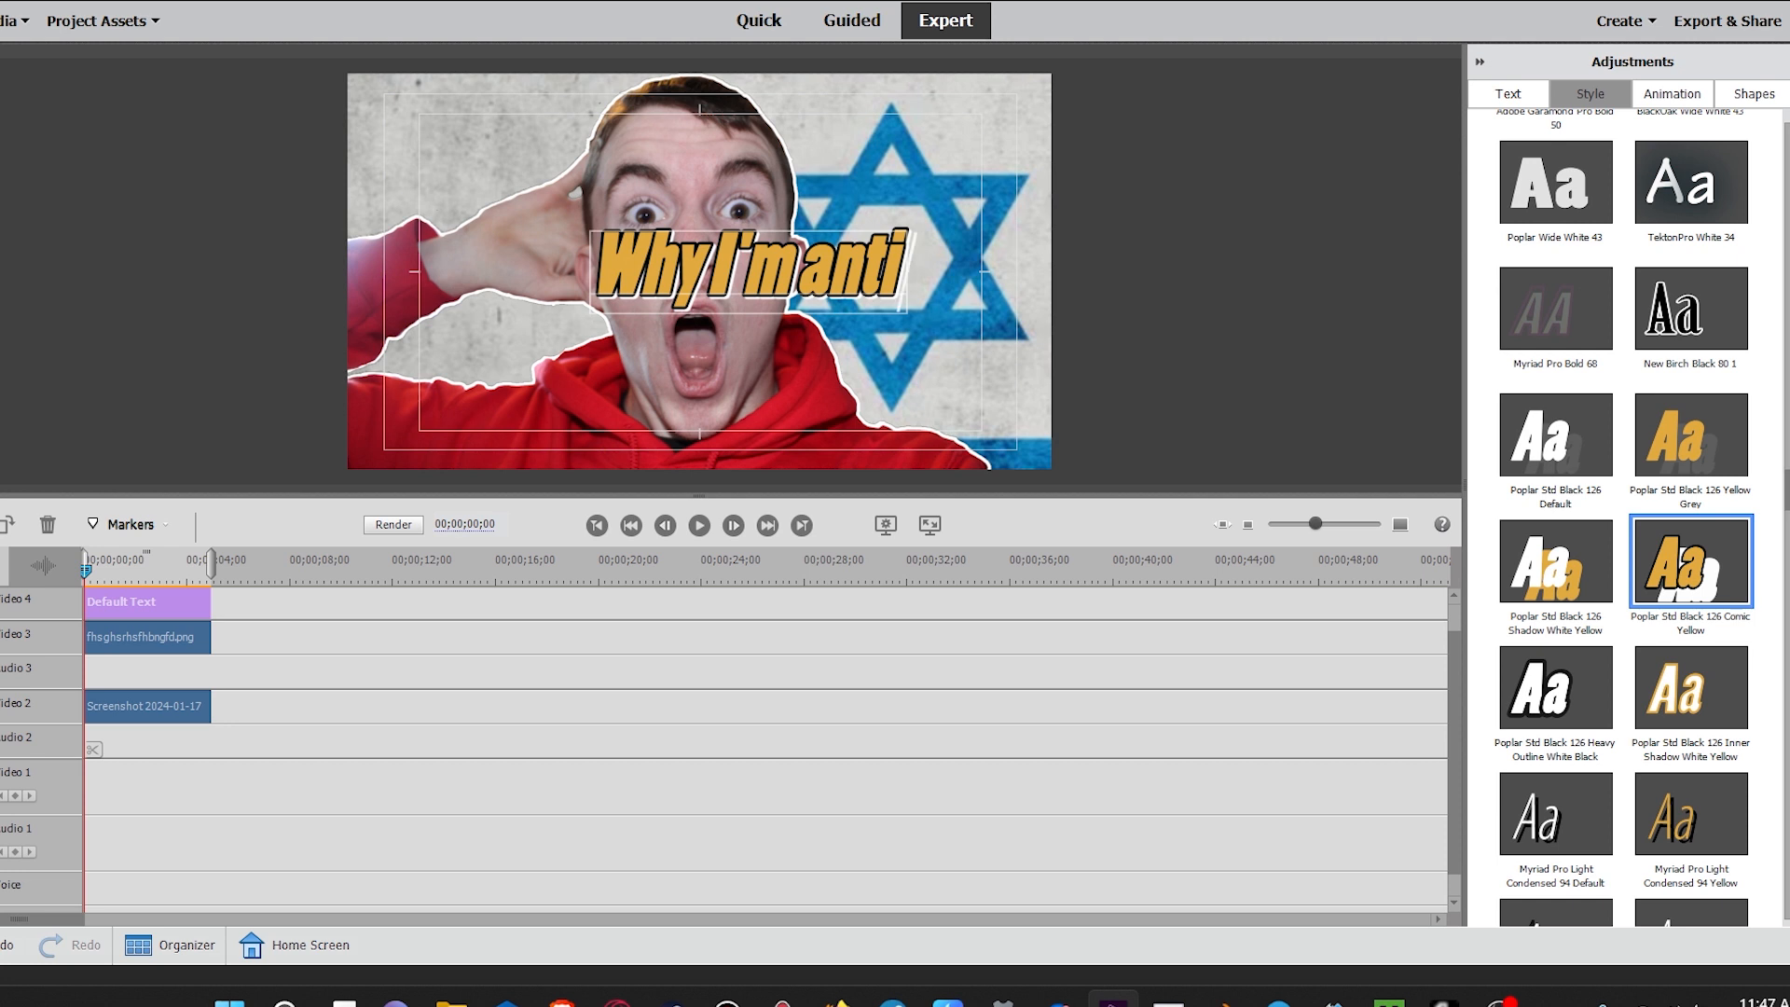
click(714, 268)
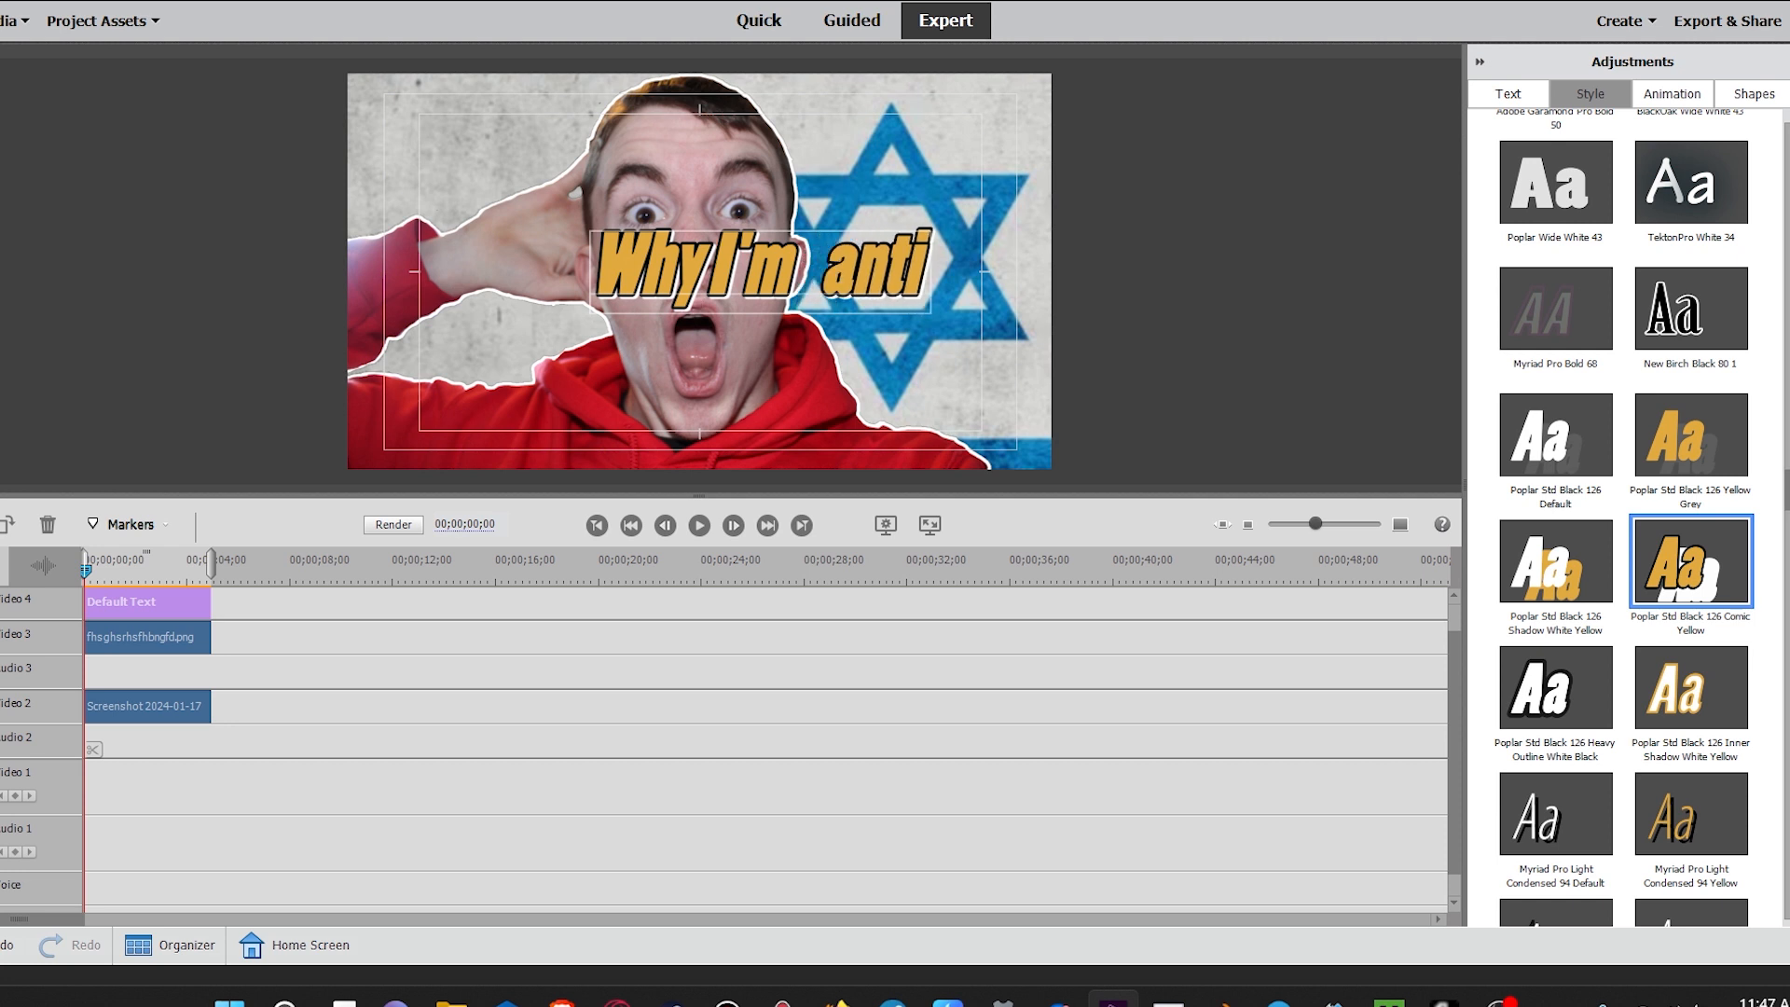
click(955, 271)
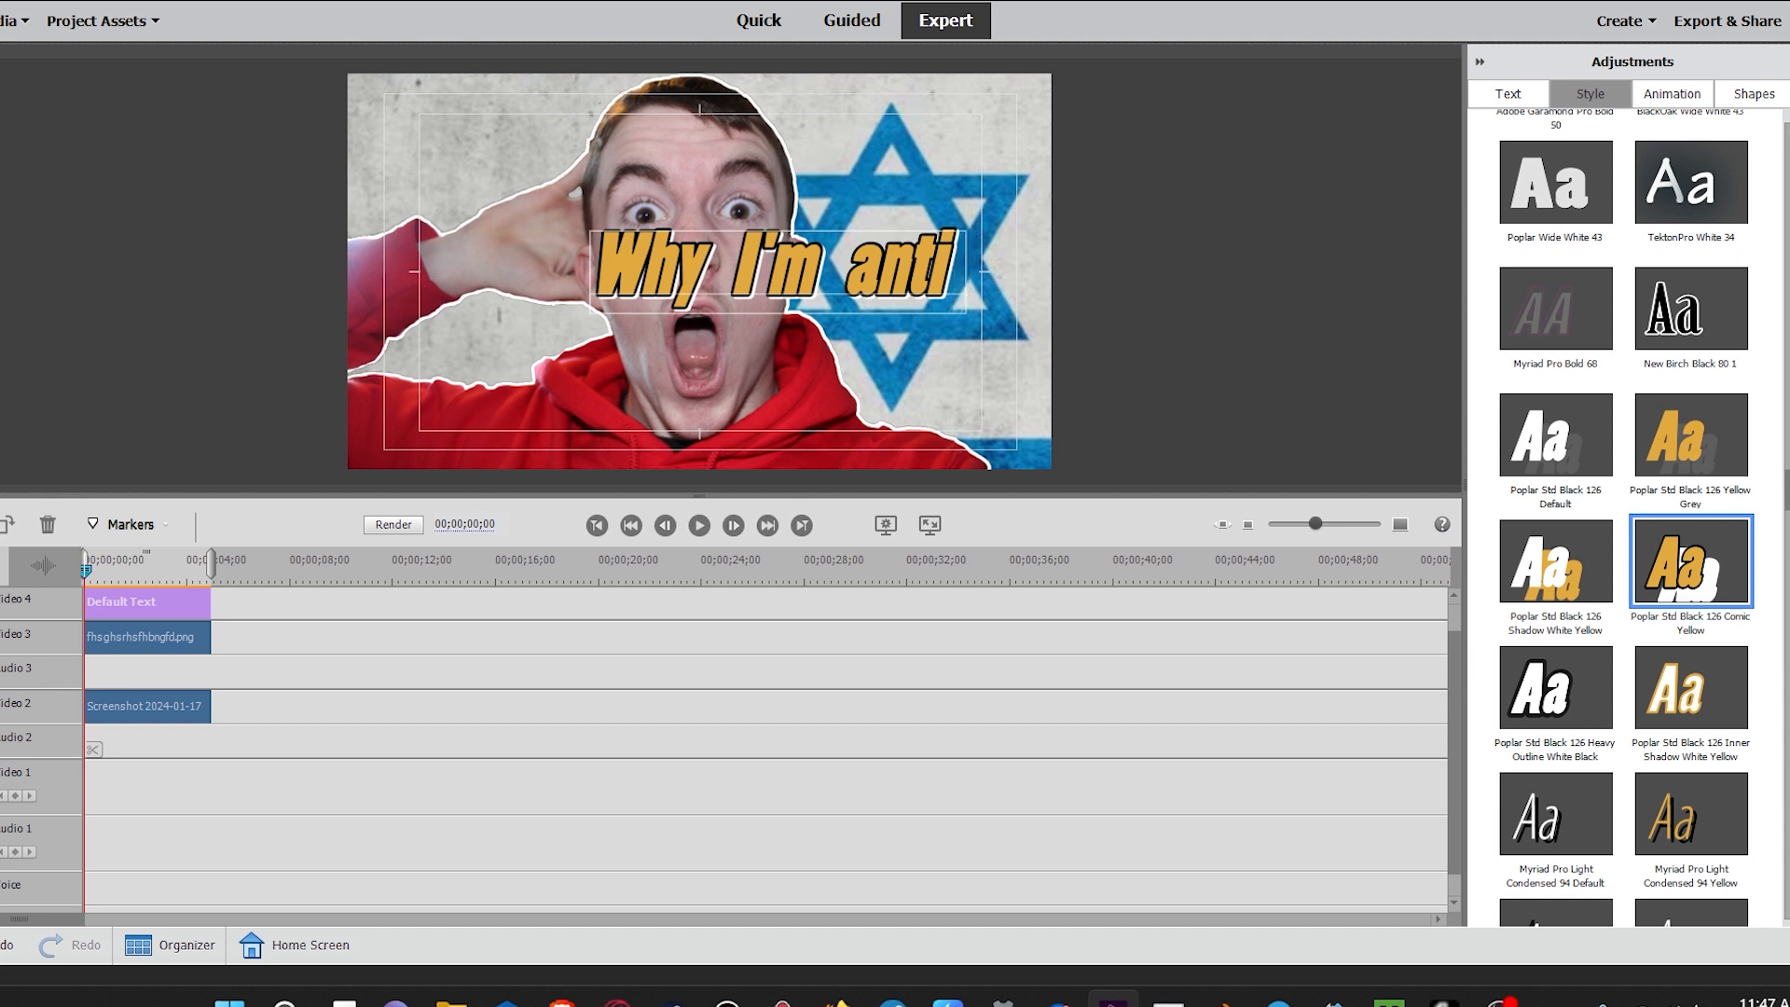
text(America)
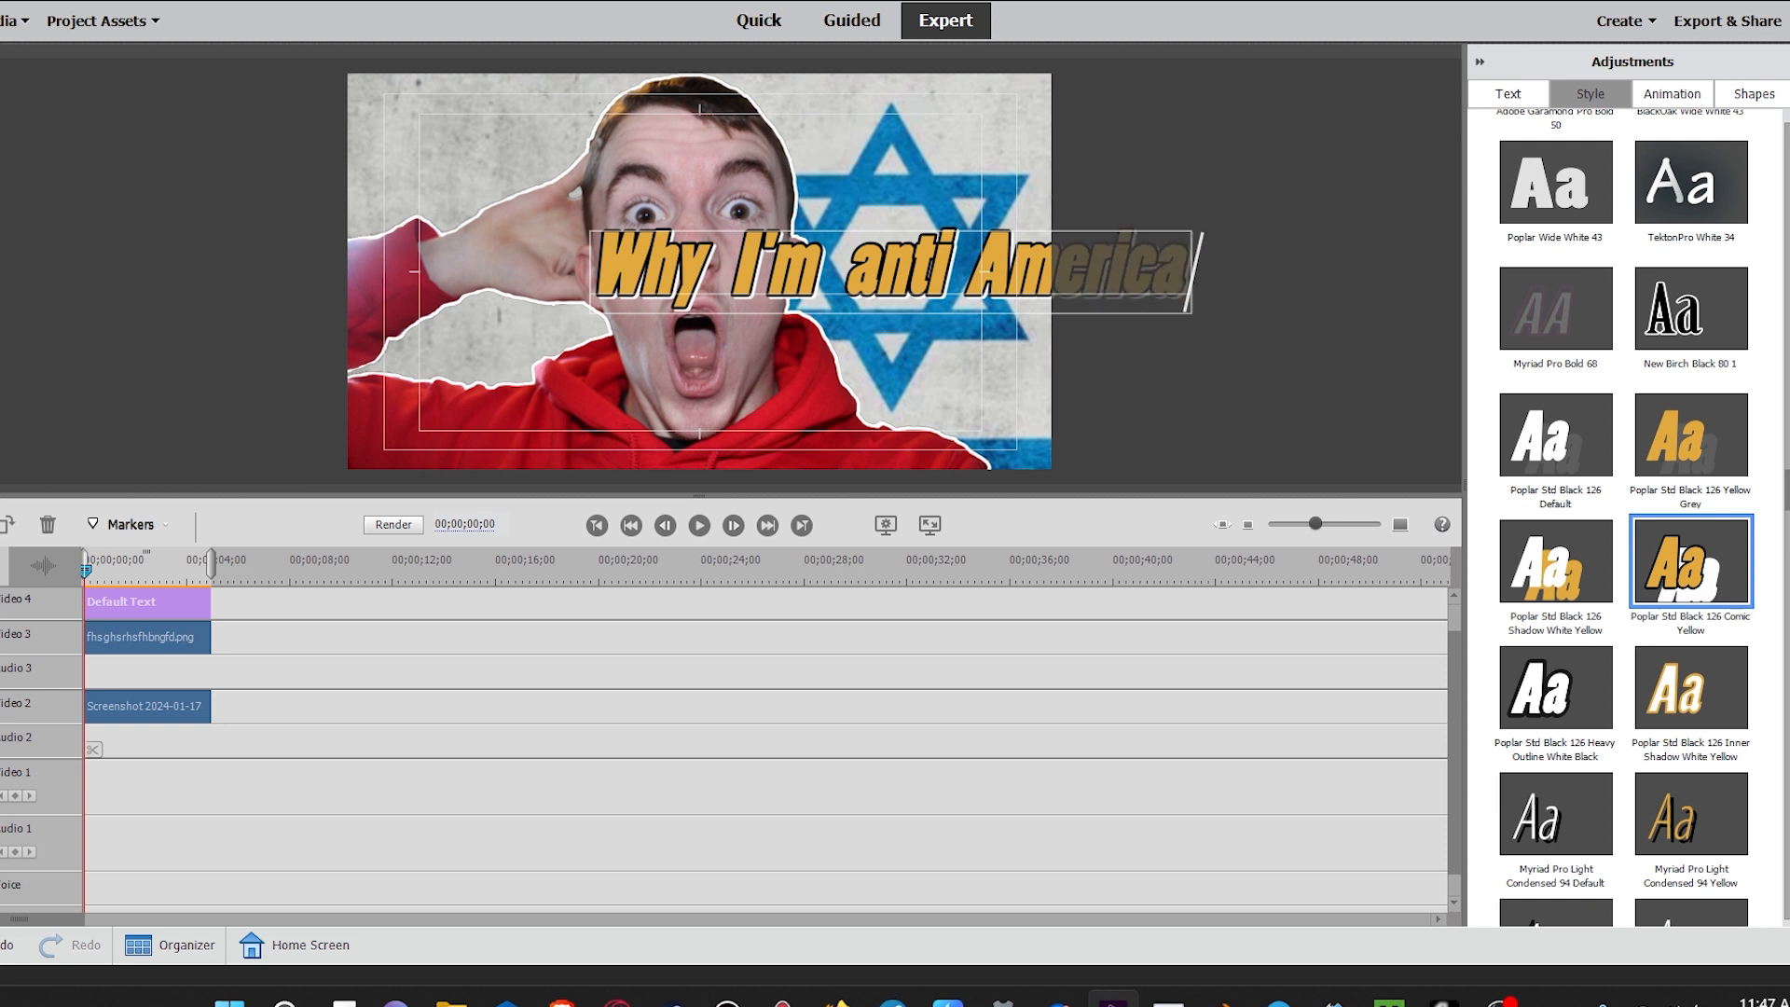
text( andpro)
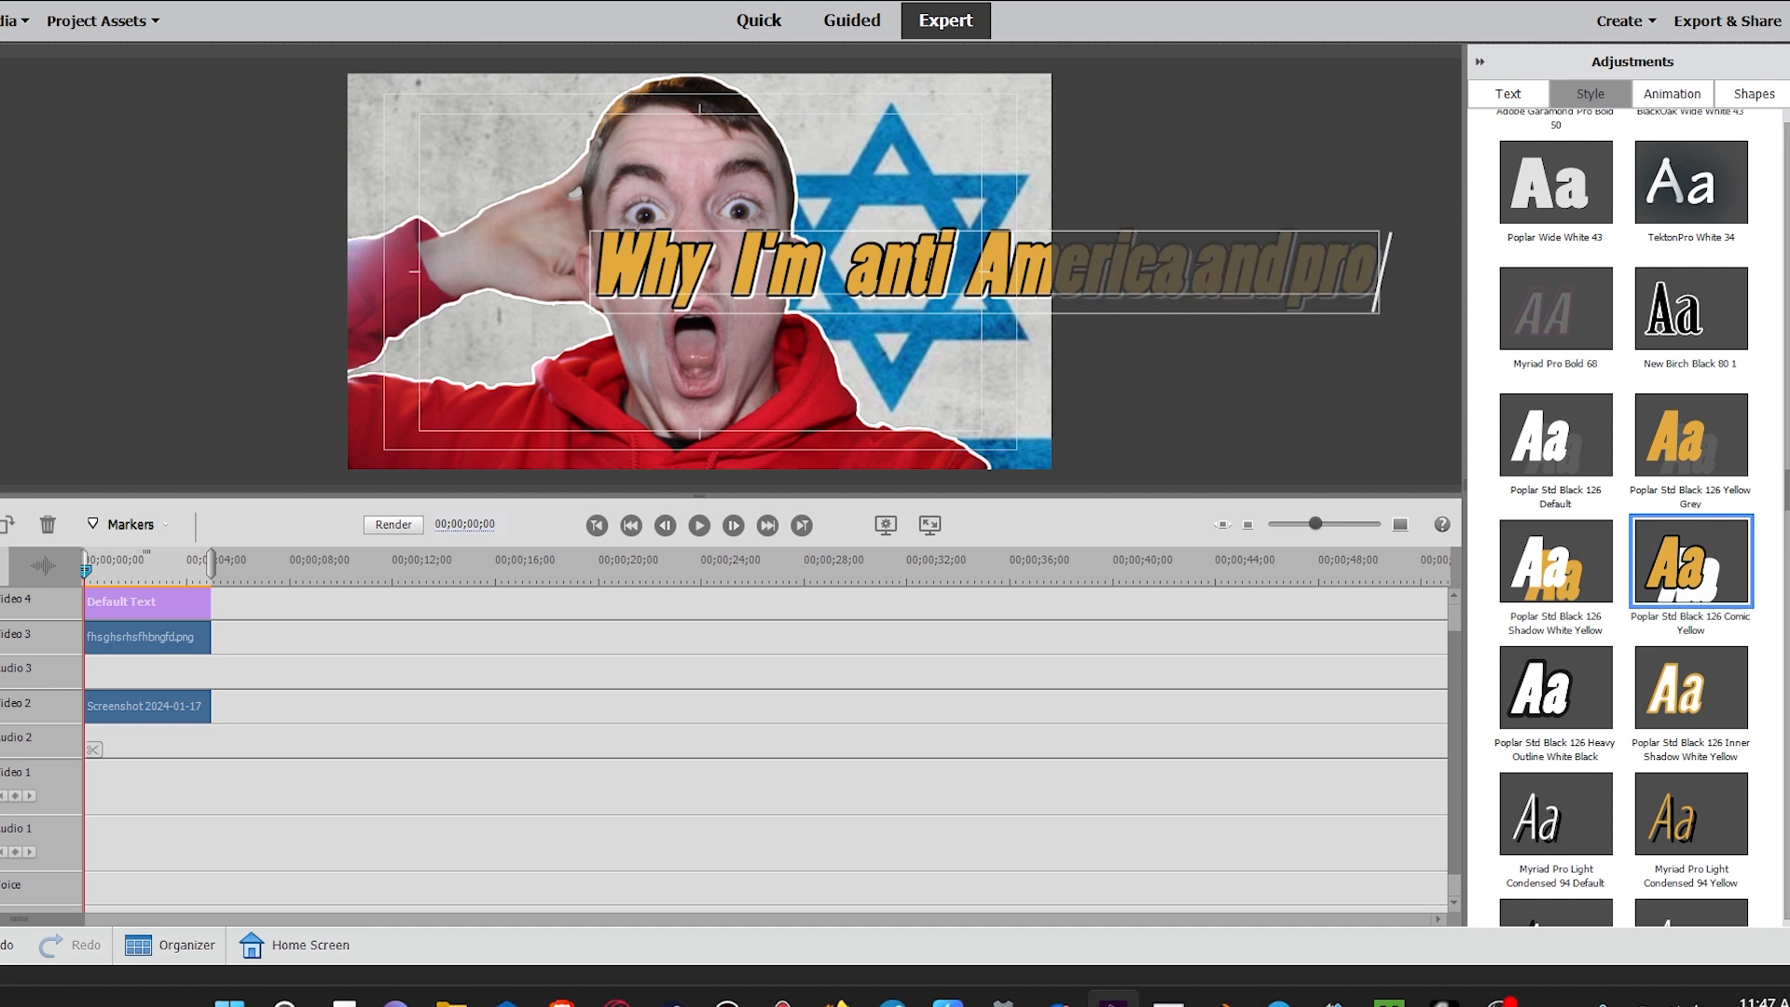
click(1194, 272)
click(1308, 272)
click(1436, 272)
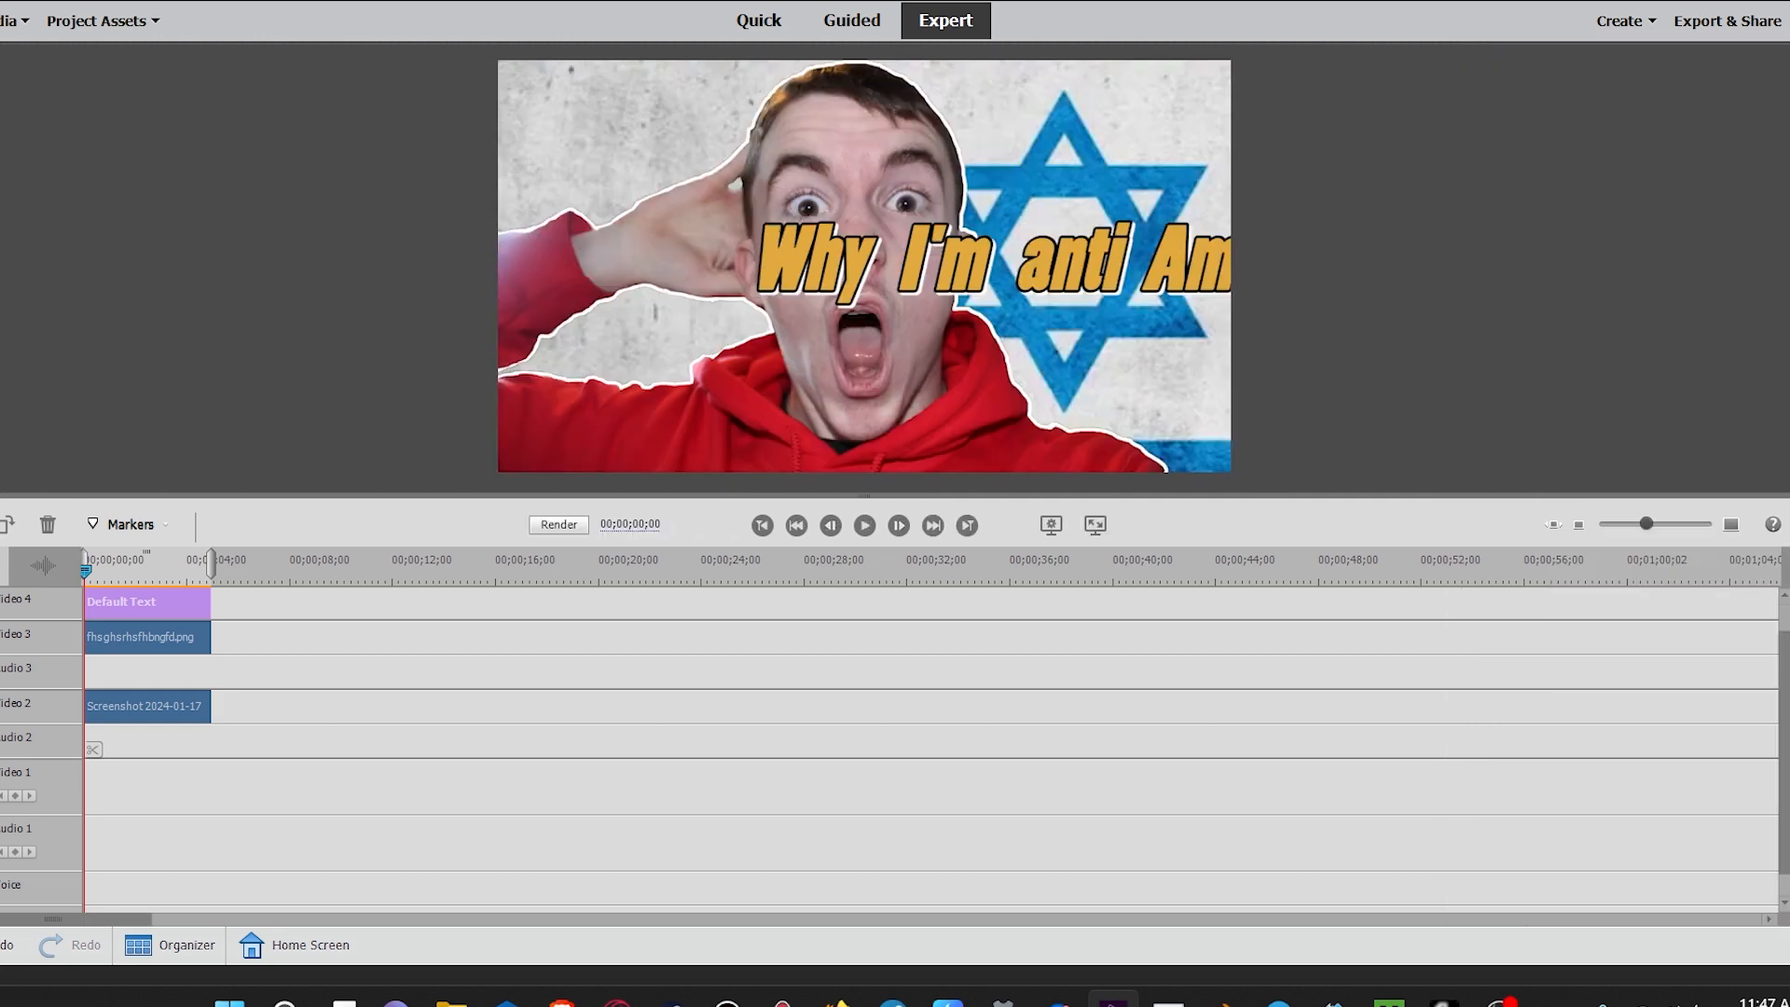
double_click(1073, 261)
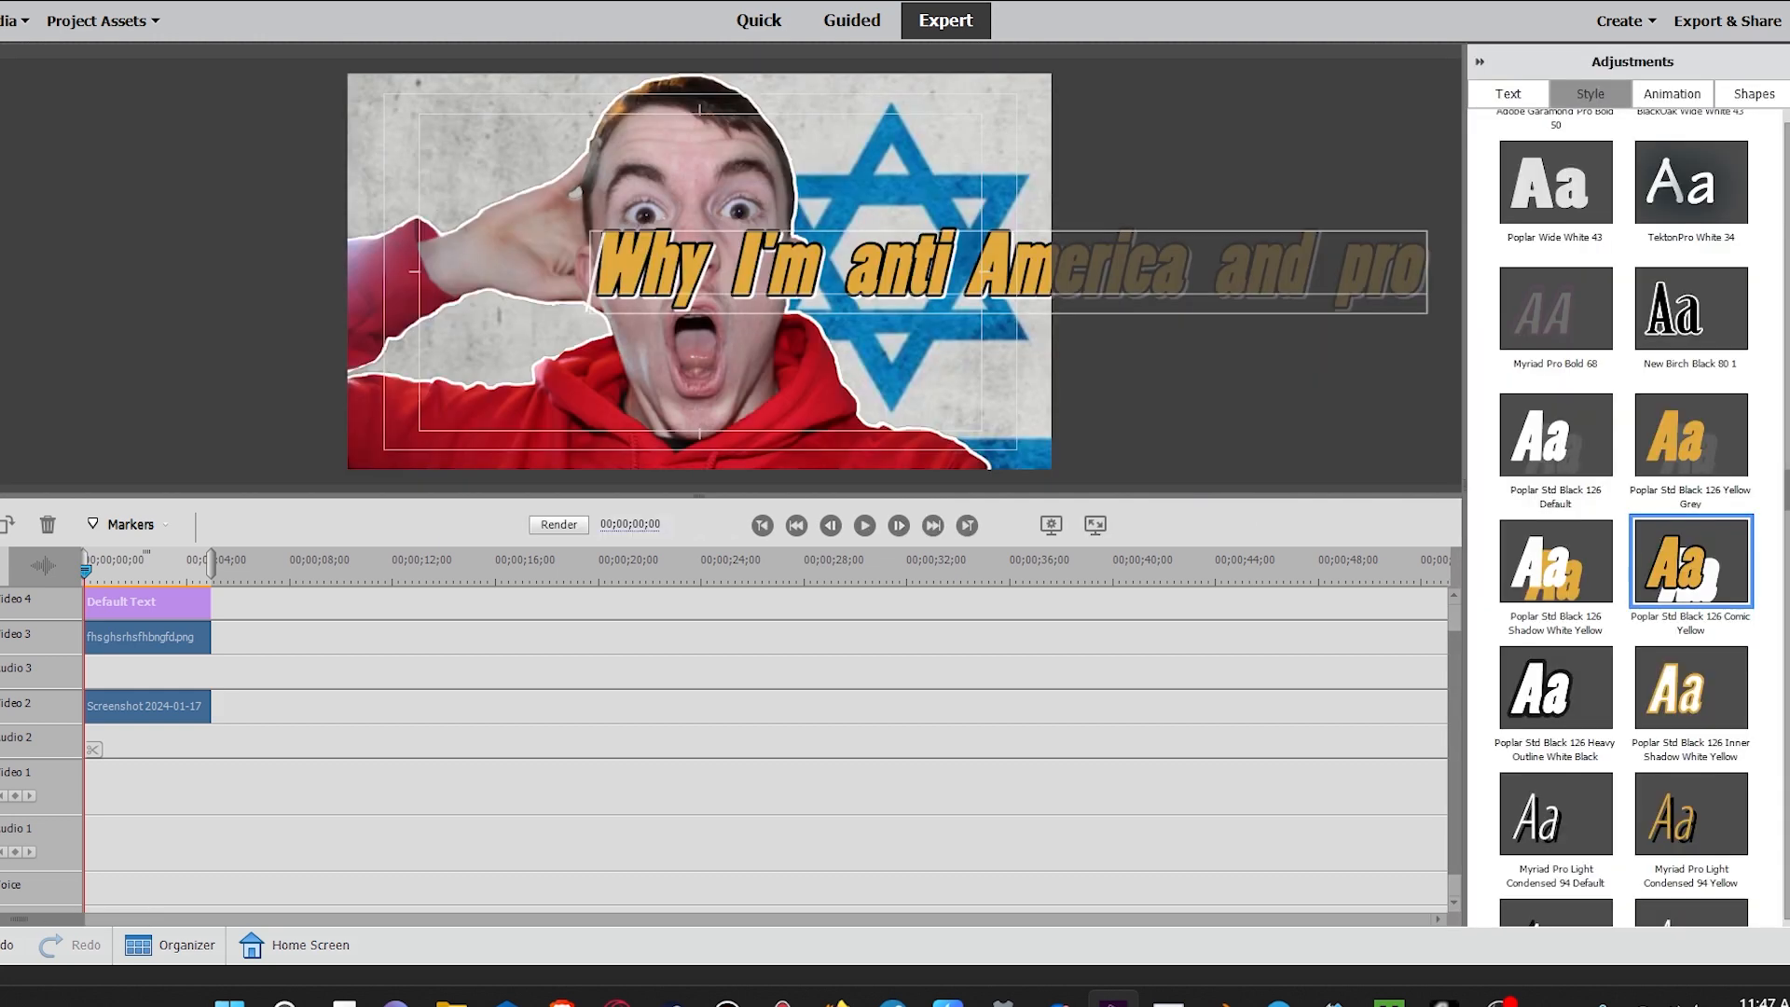
Step: Scale the title text down and move it to the top edge of the frame
click(1509, 94)
click(1636, 322)
drag(933, 270, 625, 256)
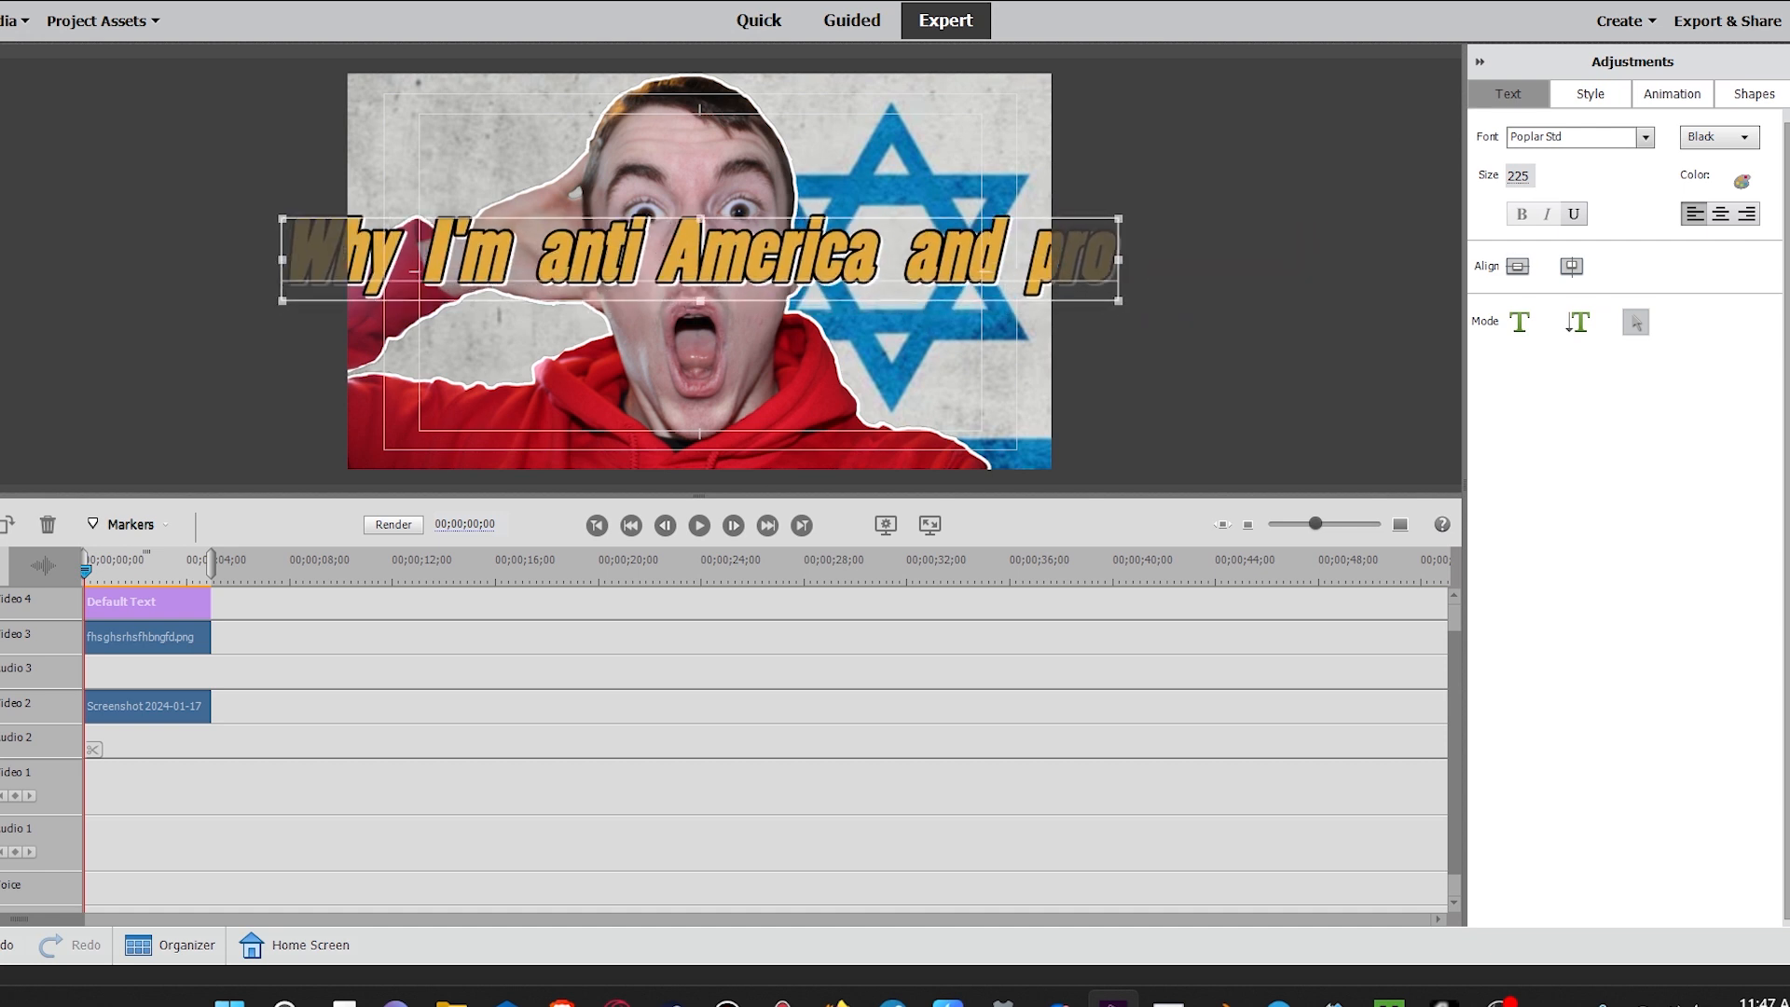
drag(1119, 260, 965, 260)
drag(821, 261, 897, 134)
click(1590, 94)
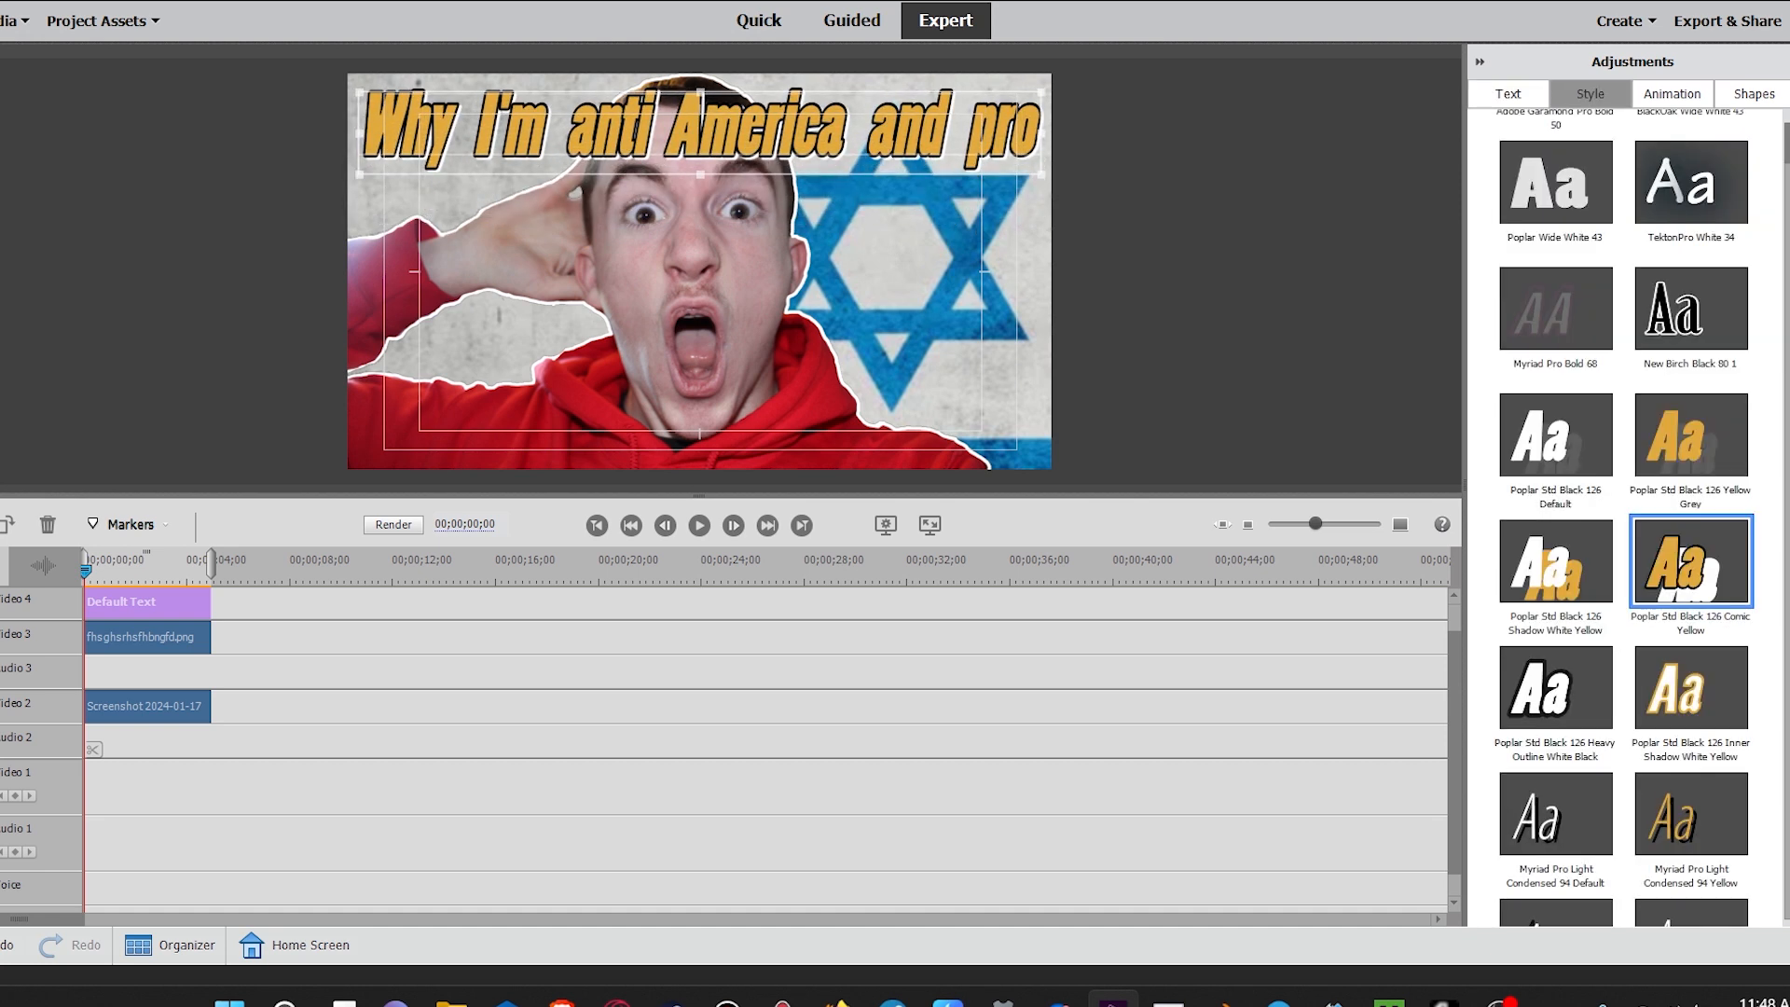
Step: Add another Comic Yellow Default Text title onto a new video track above the first
click(1786, 322)
scroll(1389, 689, up, 1)
drag(1625, 191, 137, 601)
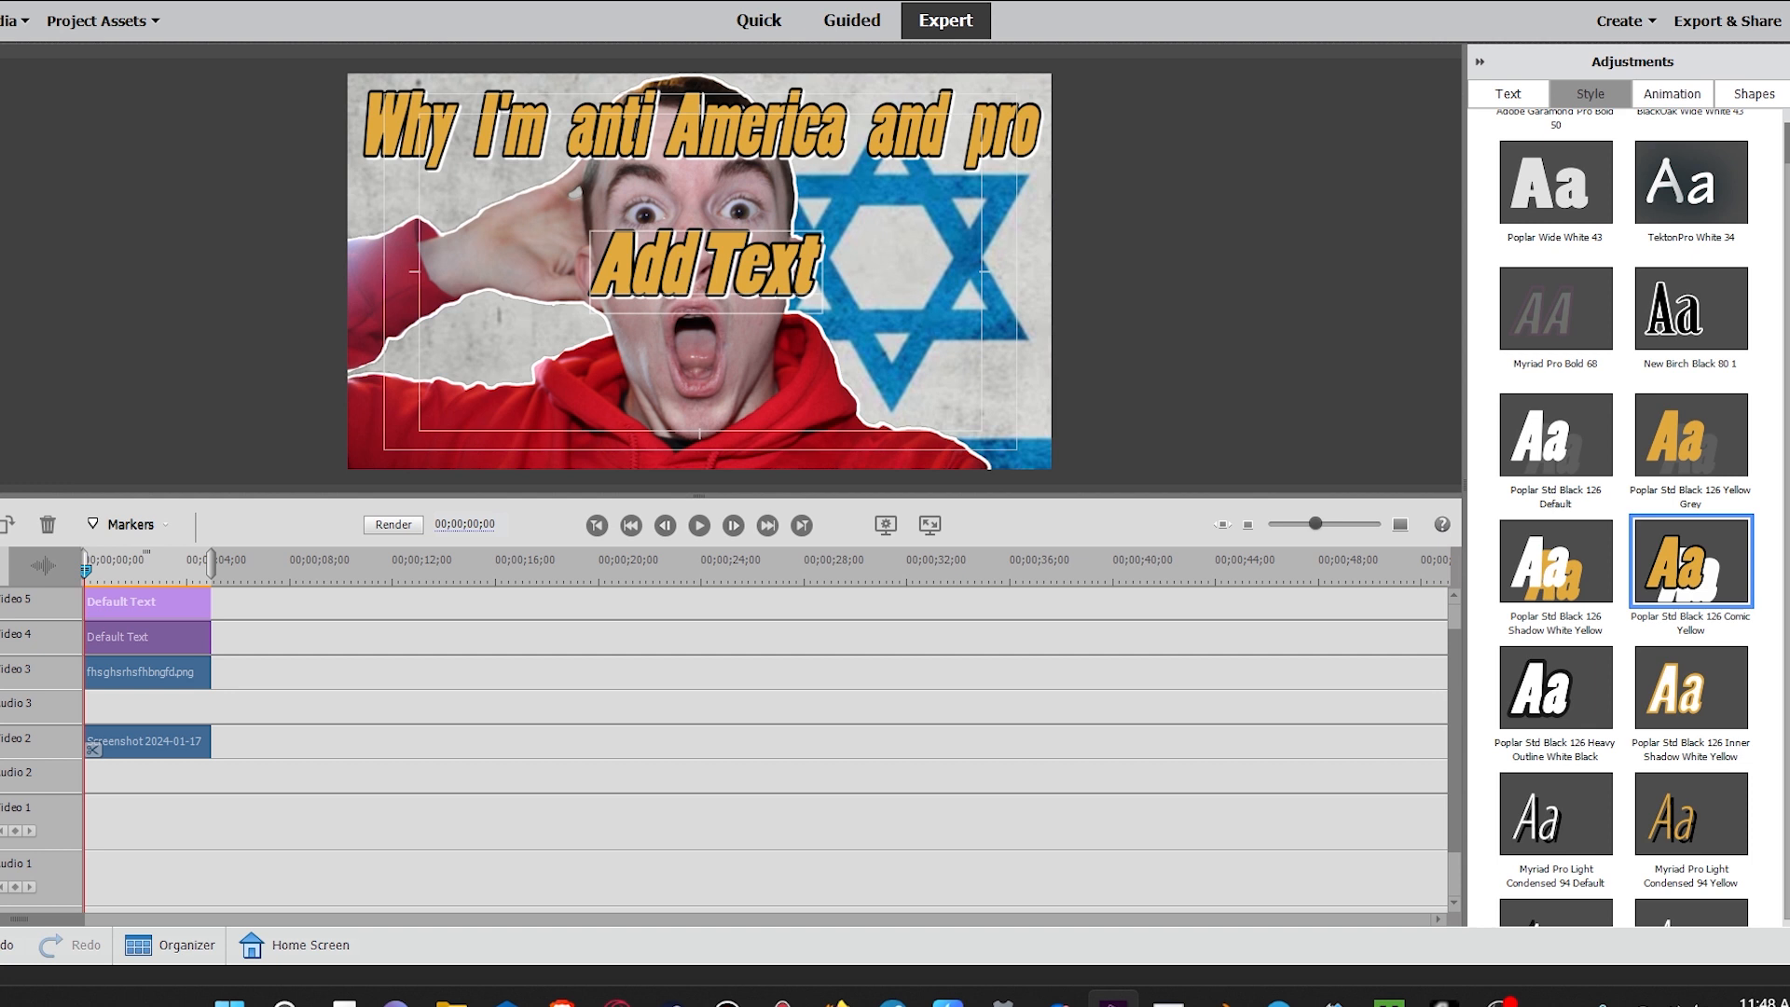
Step: Change the second title's text to "GUNS" and move it down to the bottom centre of the frame
double_click(632, 277)
text(CUN)
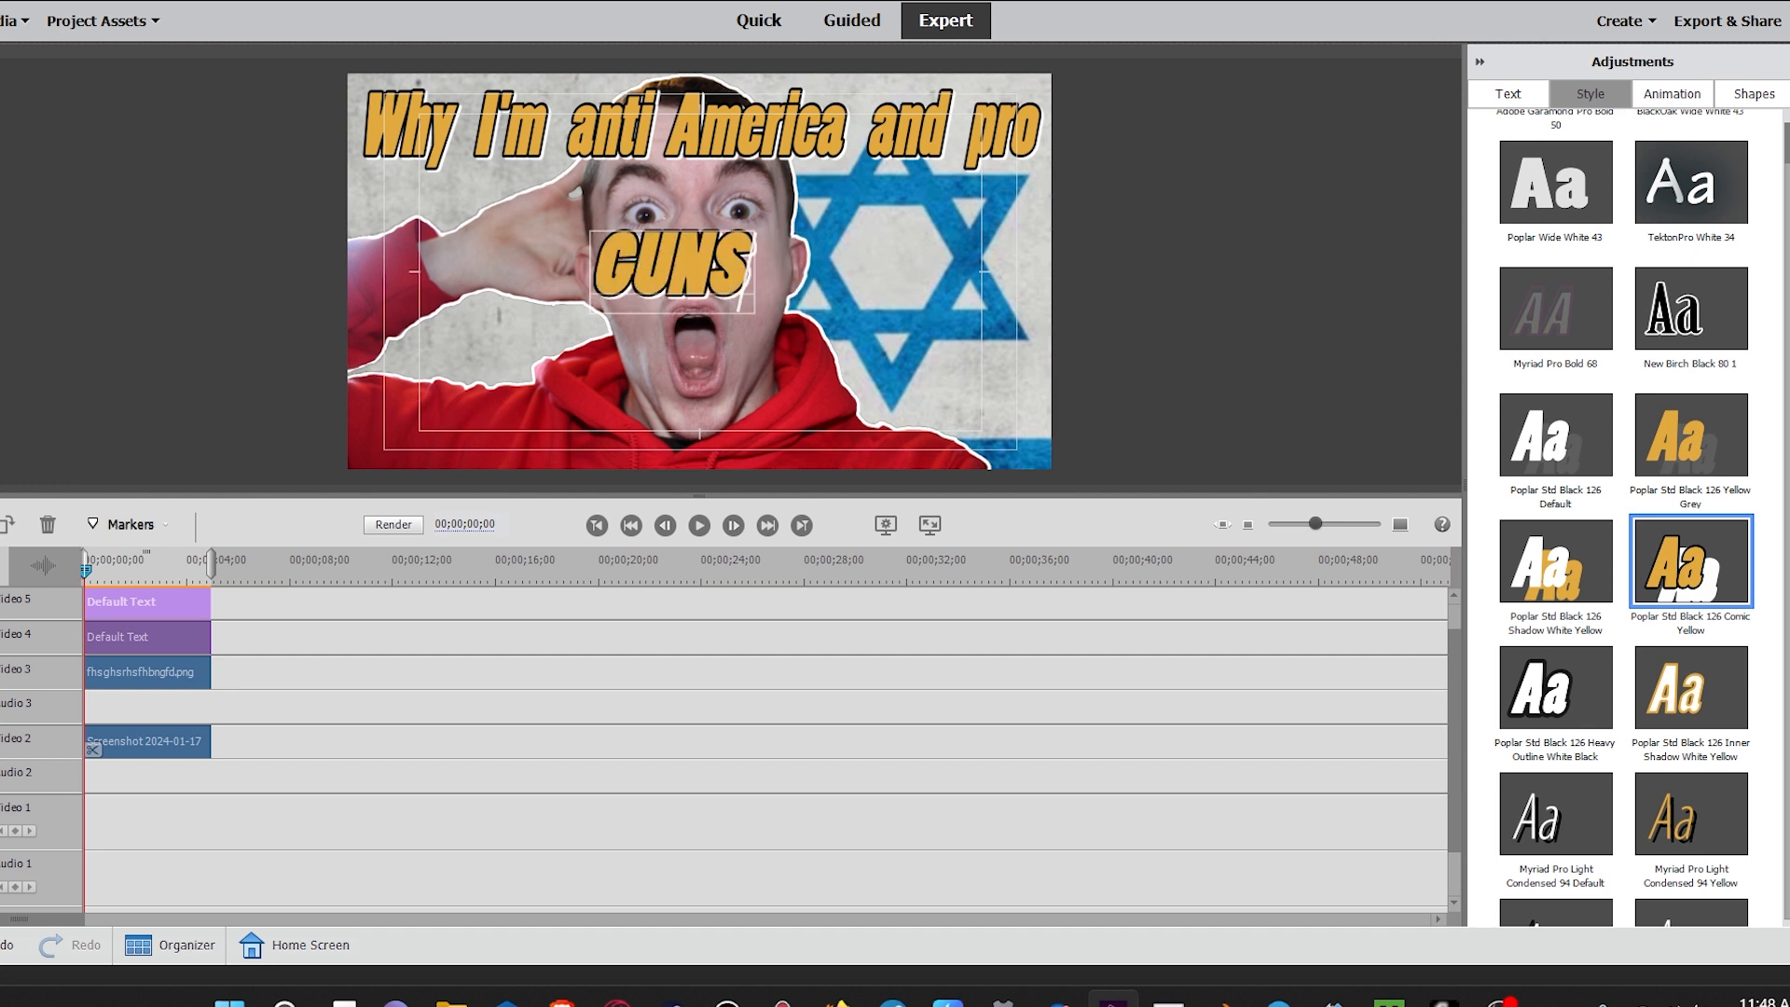
text(S)
drag(671, 269, 702, 426)
click(1480, 61)
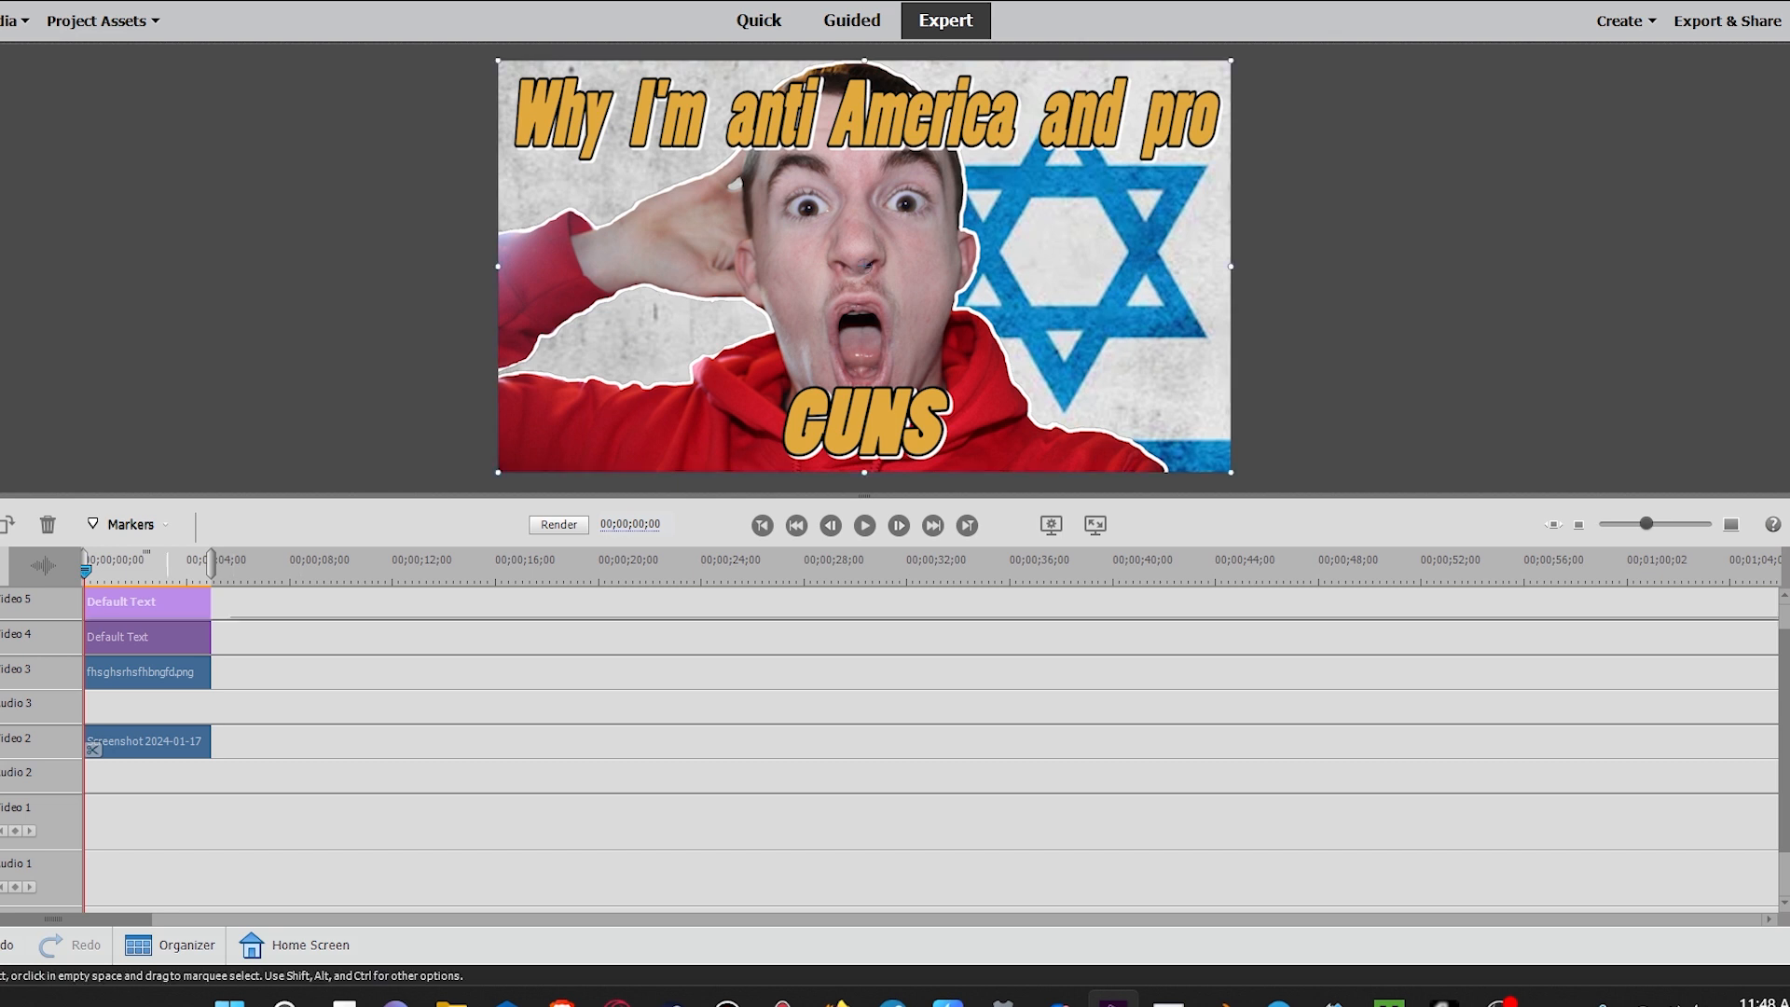
Step: Search the video effects for "sat" and apply Increase Saturation to the person image clip
click(887, 258)
click(1788, 252)
drag(1771, 126, 1692, 127)
text(sat)
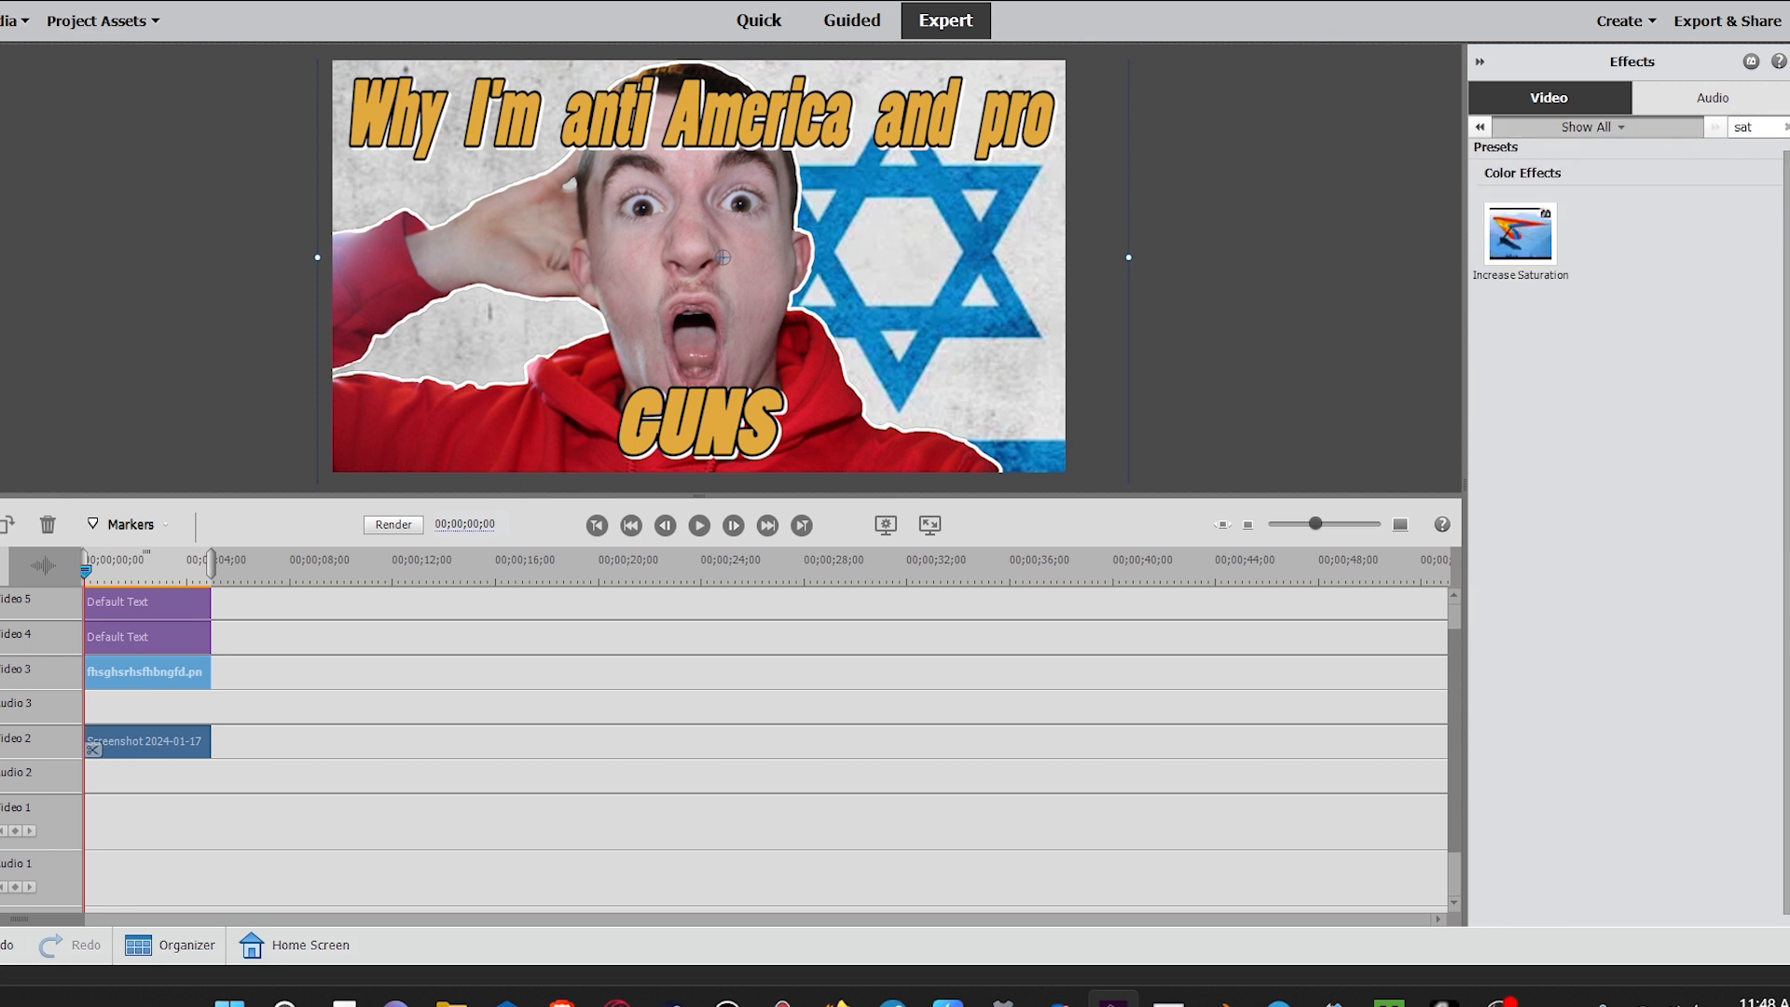
drag(724, 257, 723, 258)
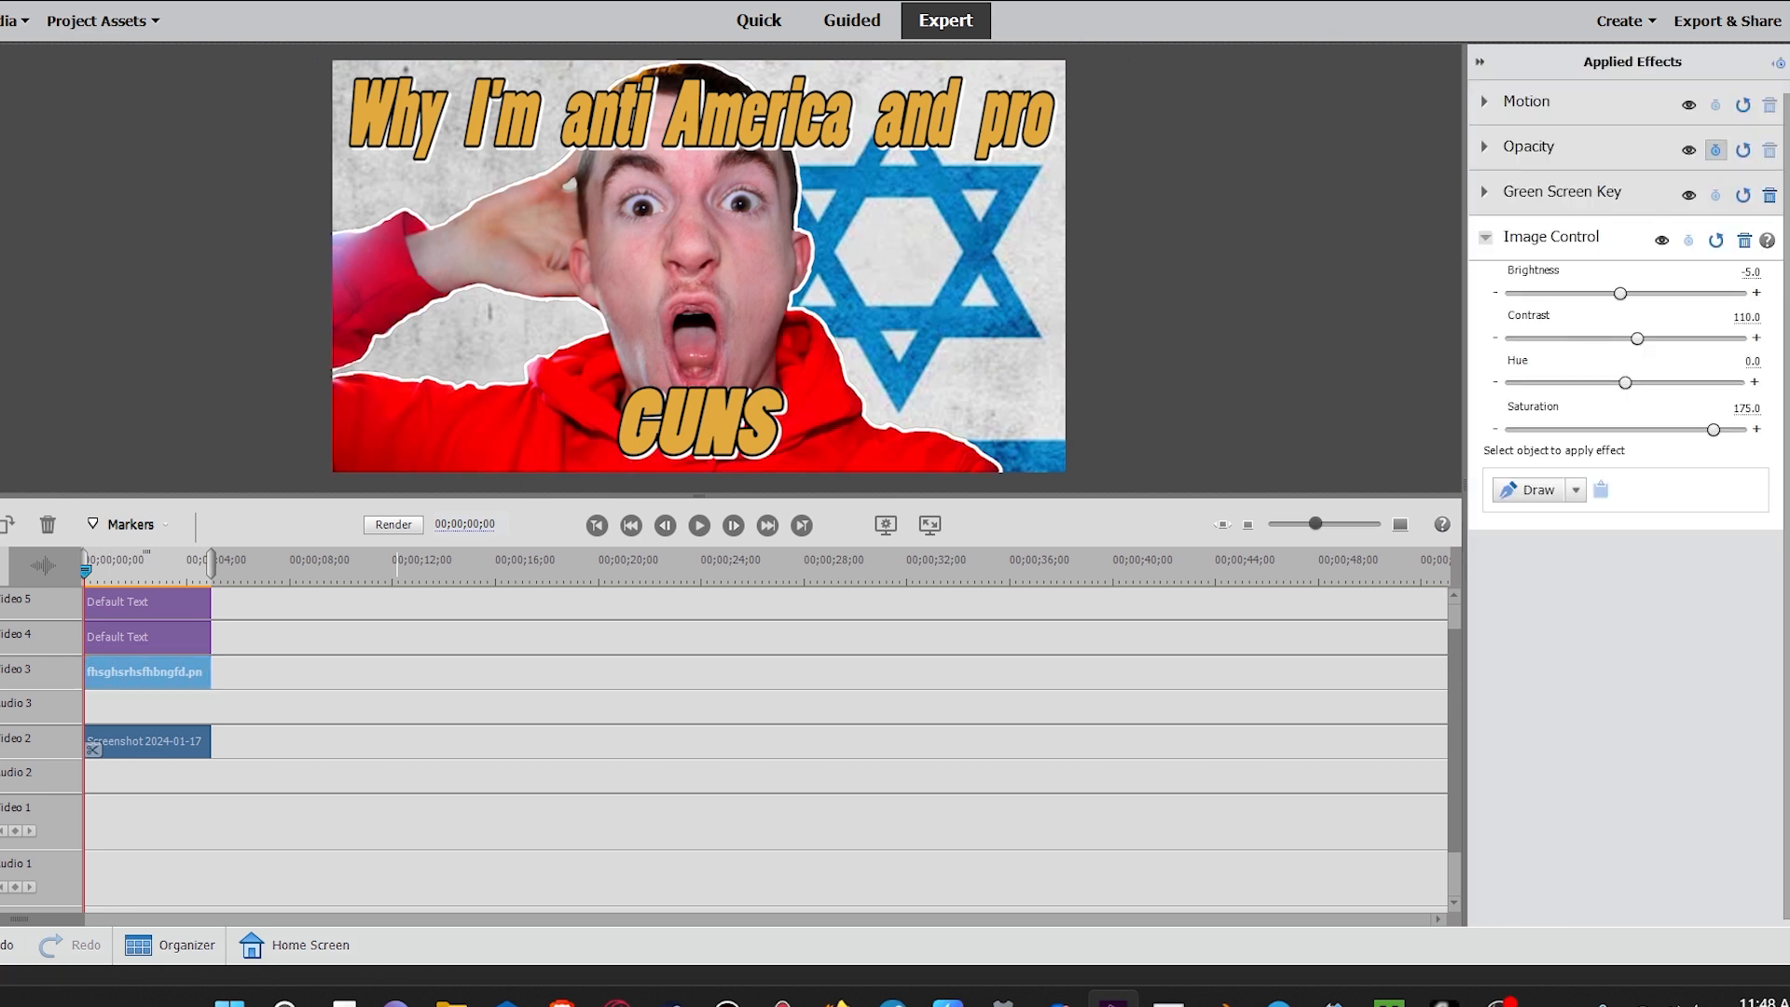
Step: Tune the person's Image Control to brightness about 13.4, contrast 90, hue 359 and saturation about 148.9
click(1716, 241)
drag(1626, 294, 1743, 294)
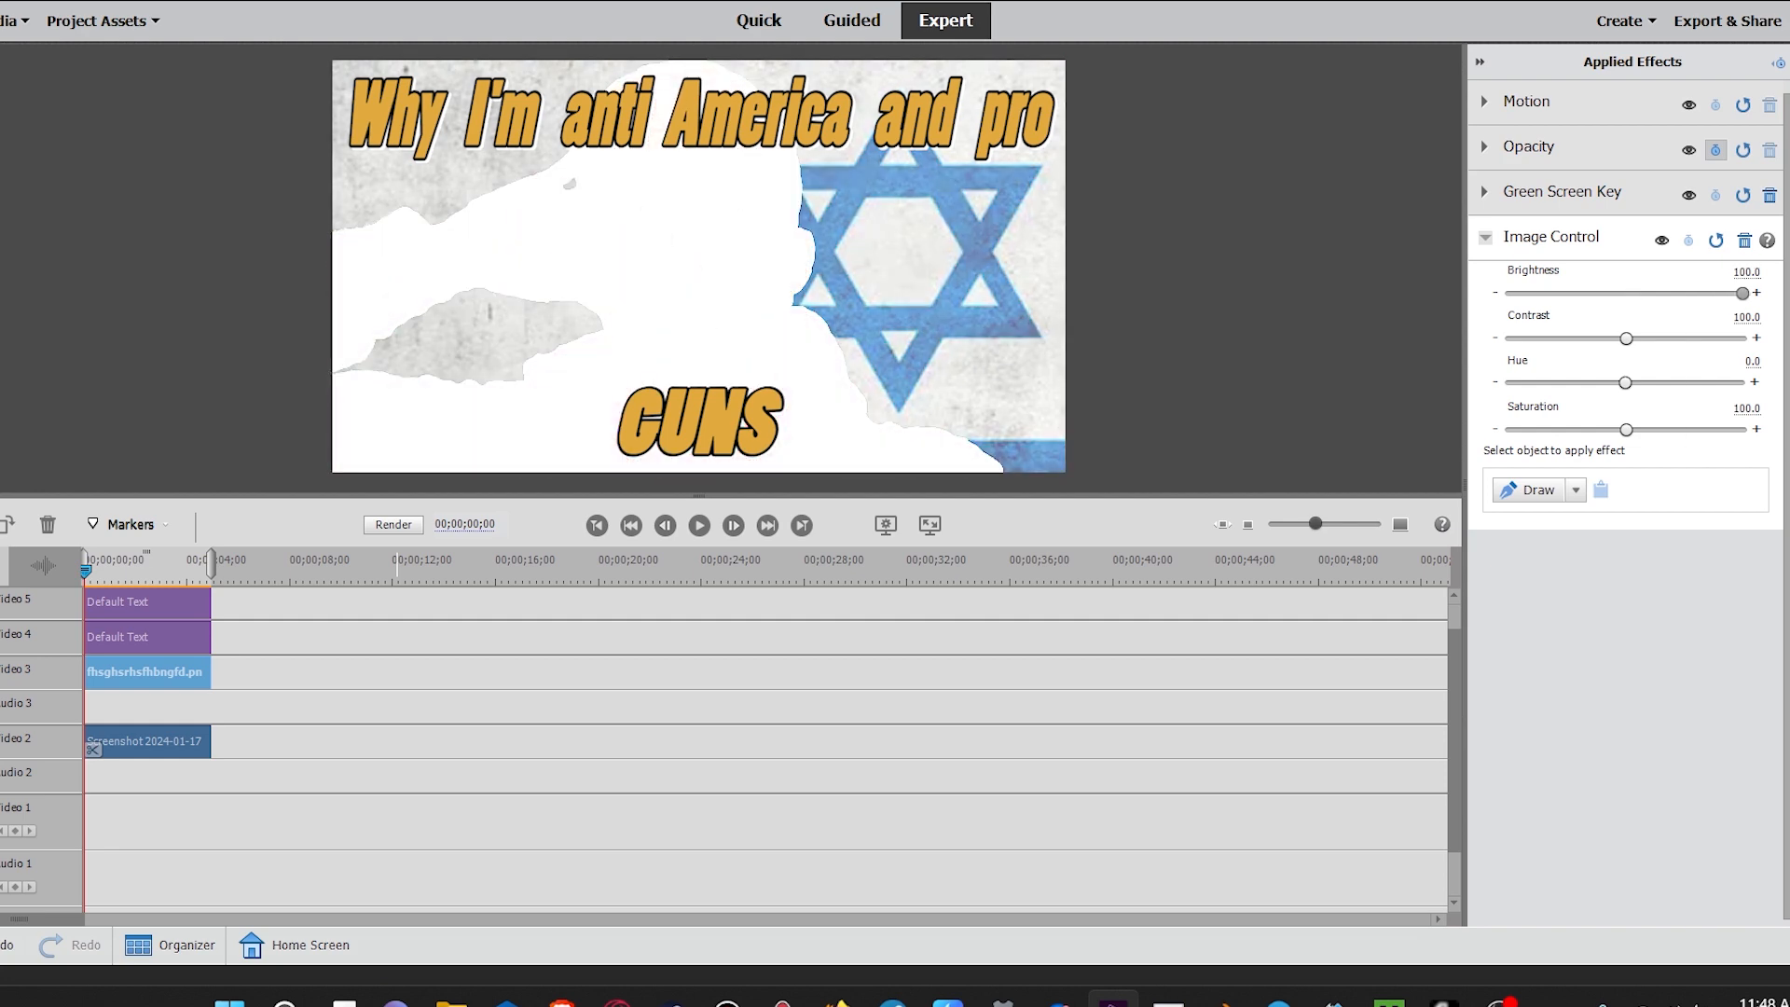
drag(1742, 294, 1740, 382)
drag(1626, 428, 1681, 429)
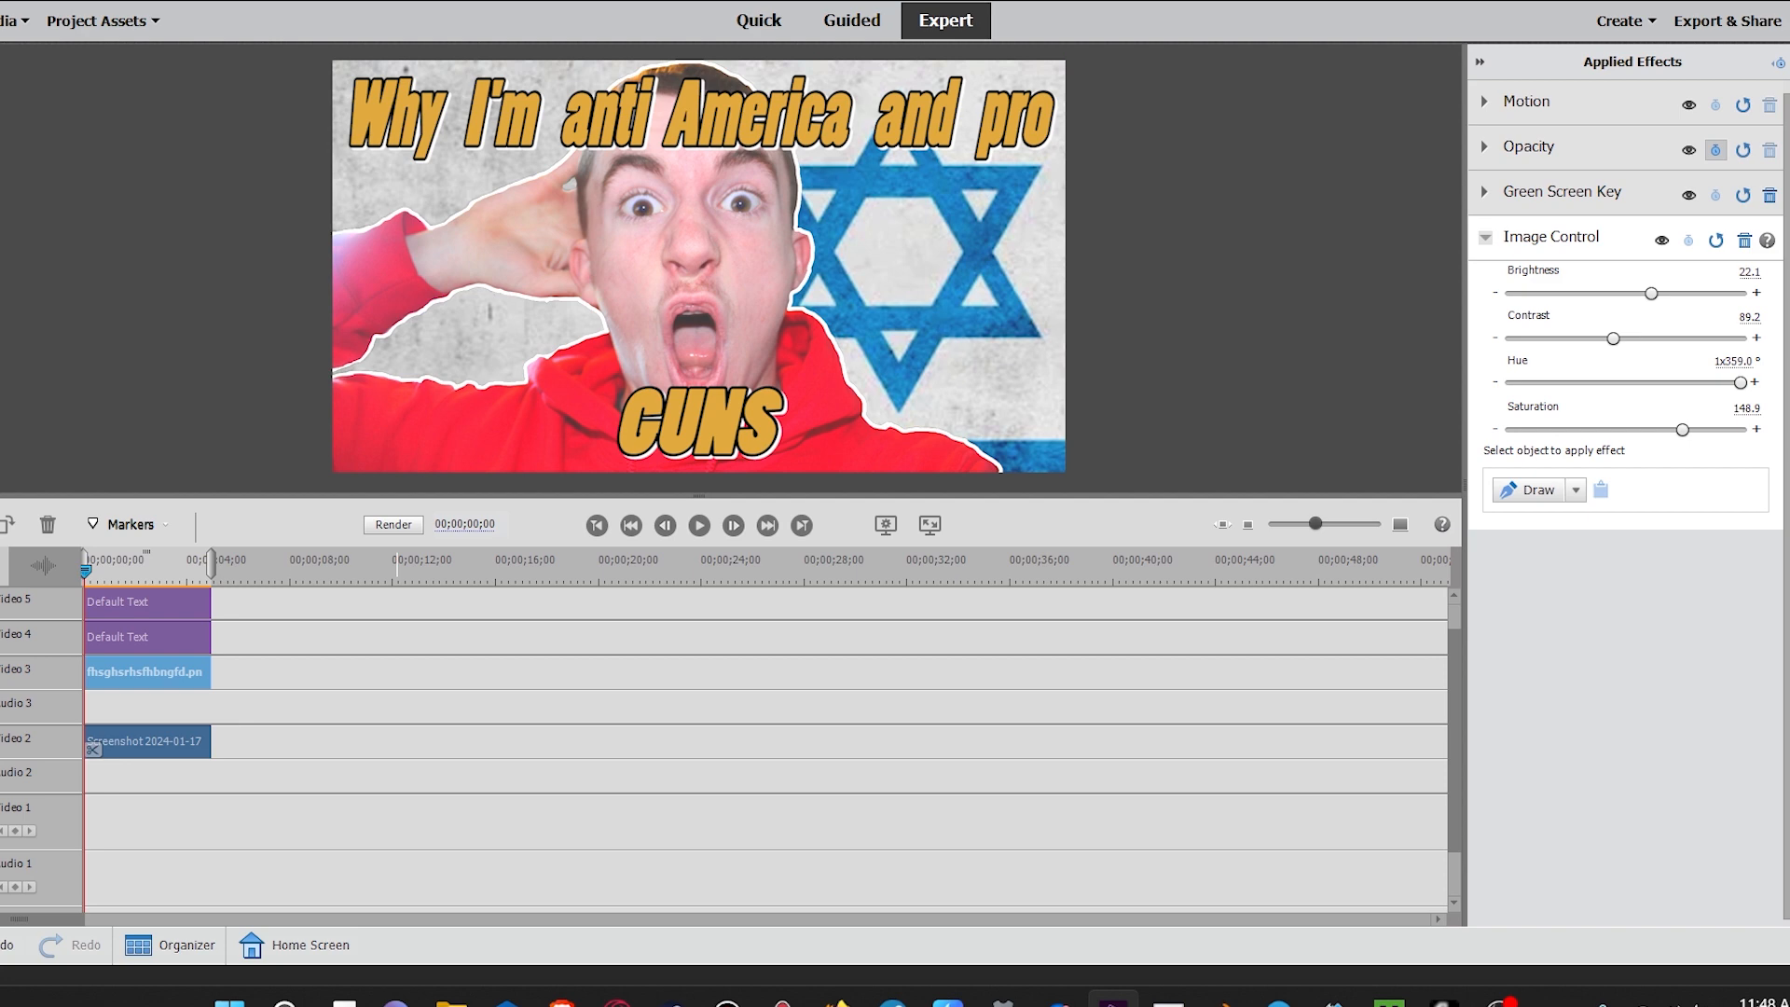
drag(1613, 339, 1614, 338)
drag(1651, 294, 1641, 294)
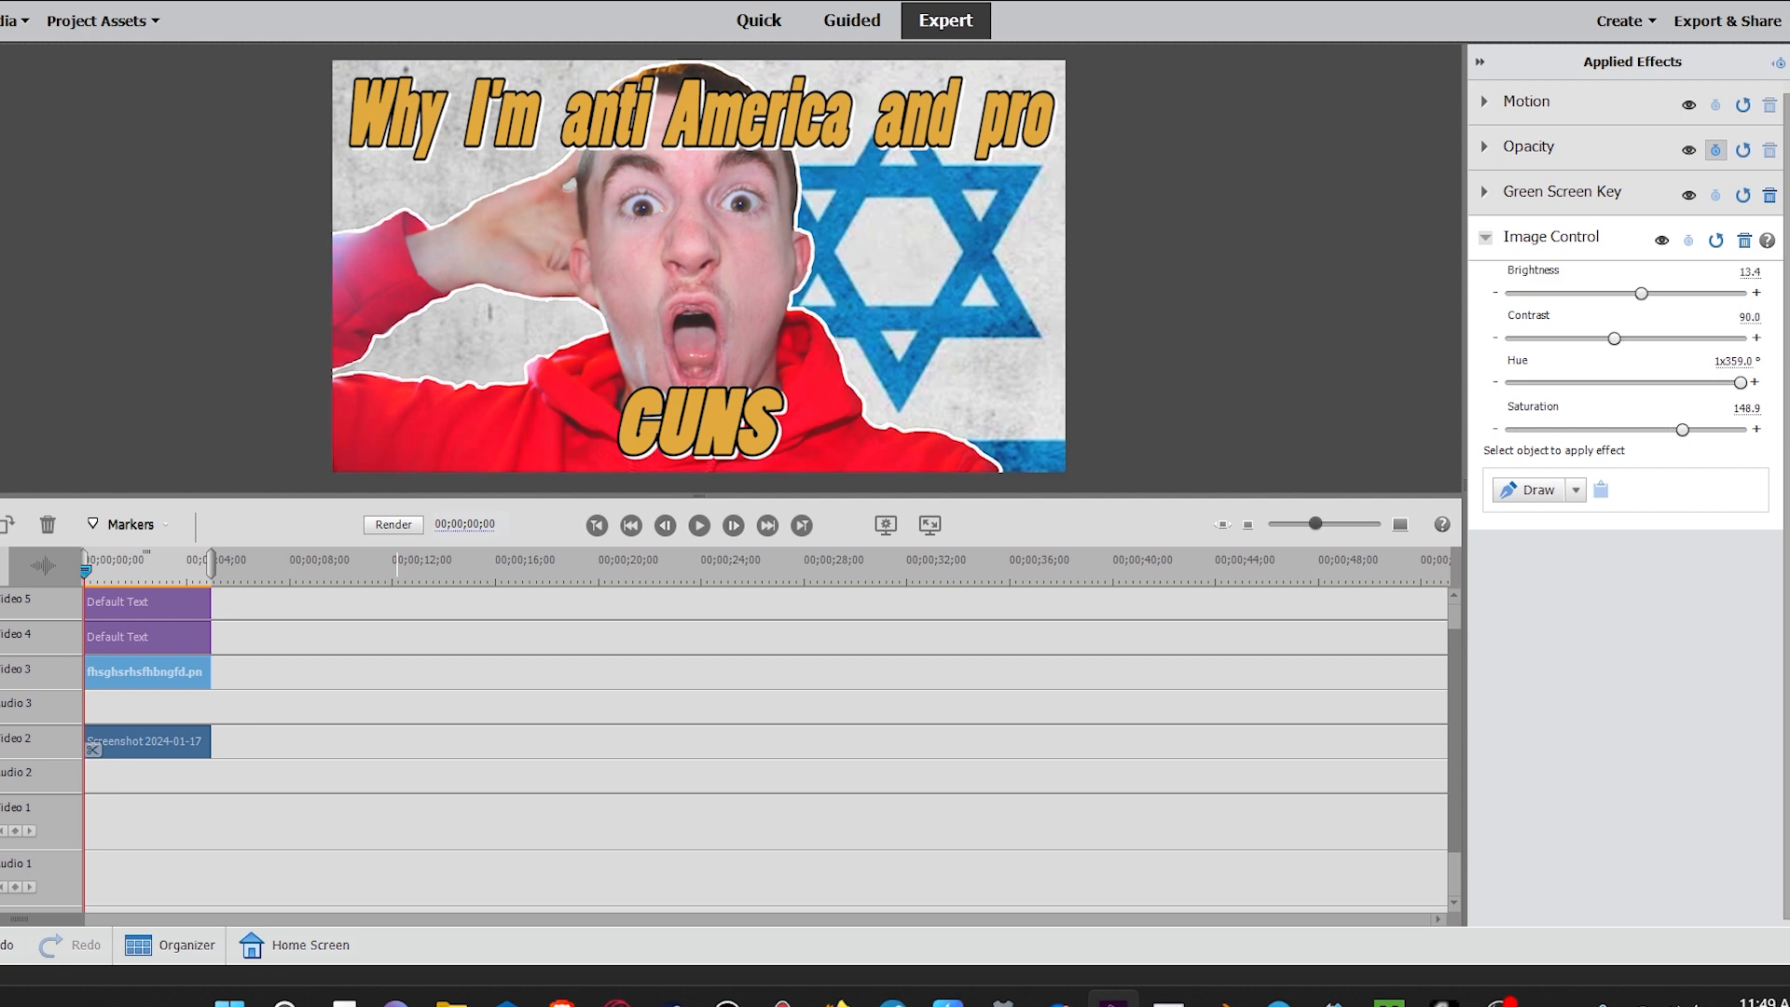
Step: Enlarge the preview and capture a screen snip of the finished thumbnail frame, then restore the layout
key(grave)
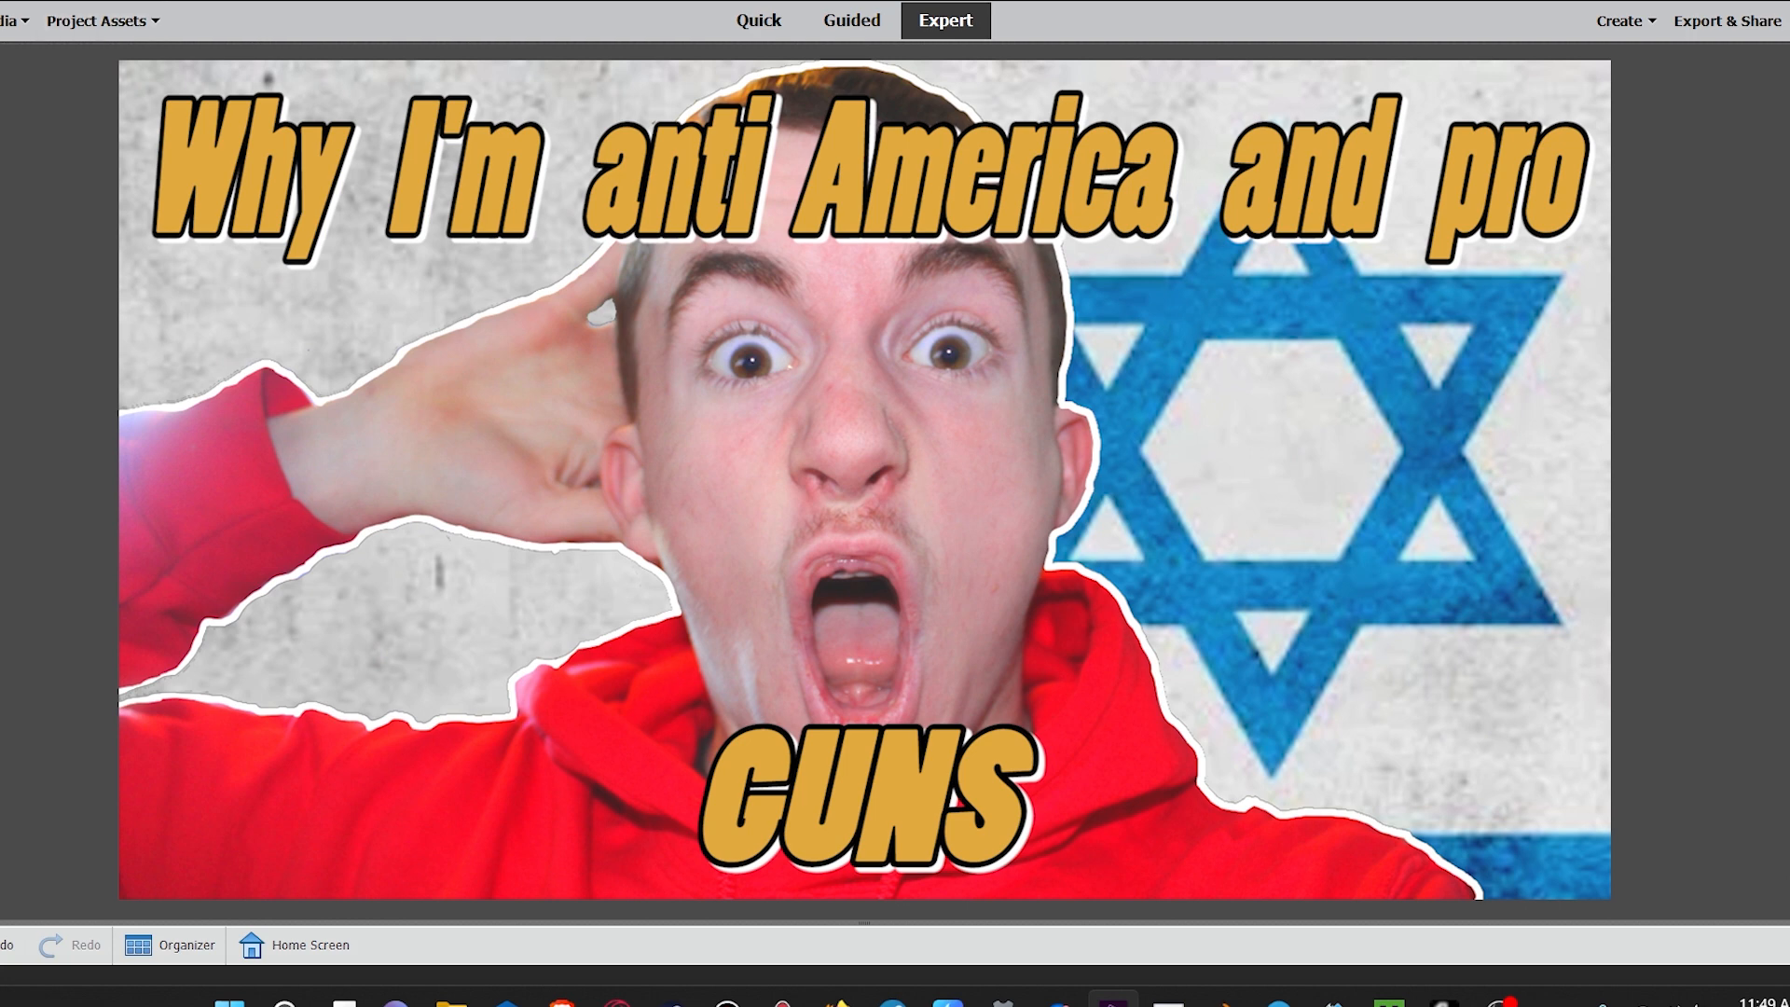
key(super+shift+s)
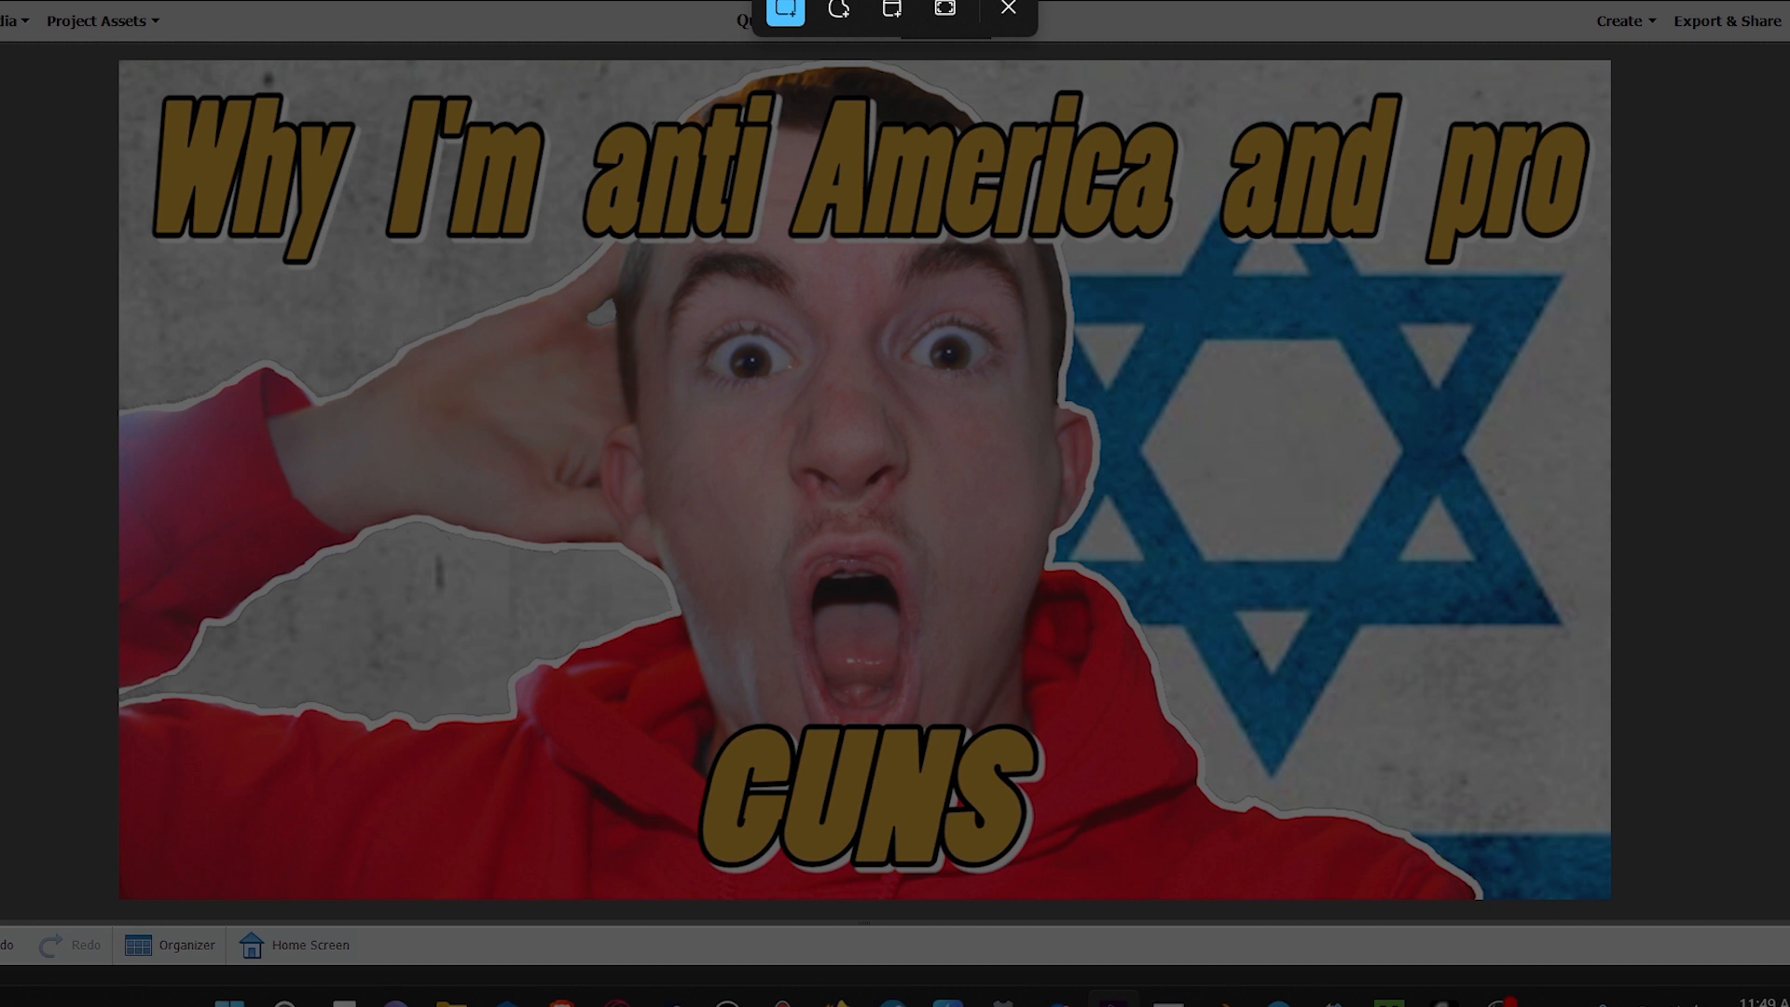
drag(114, 56, 1602, 897)
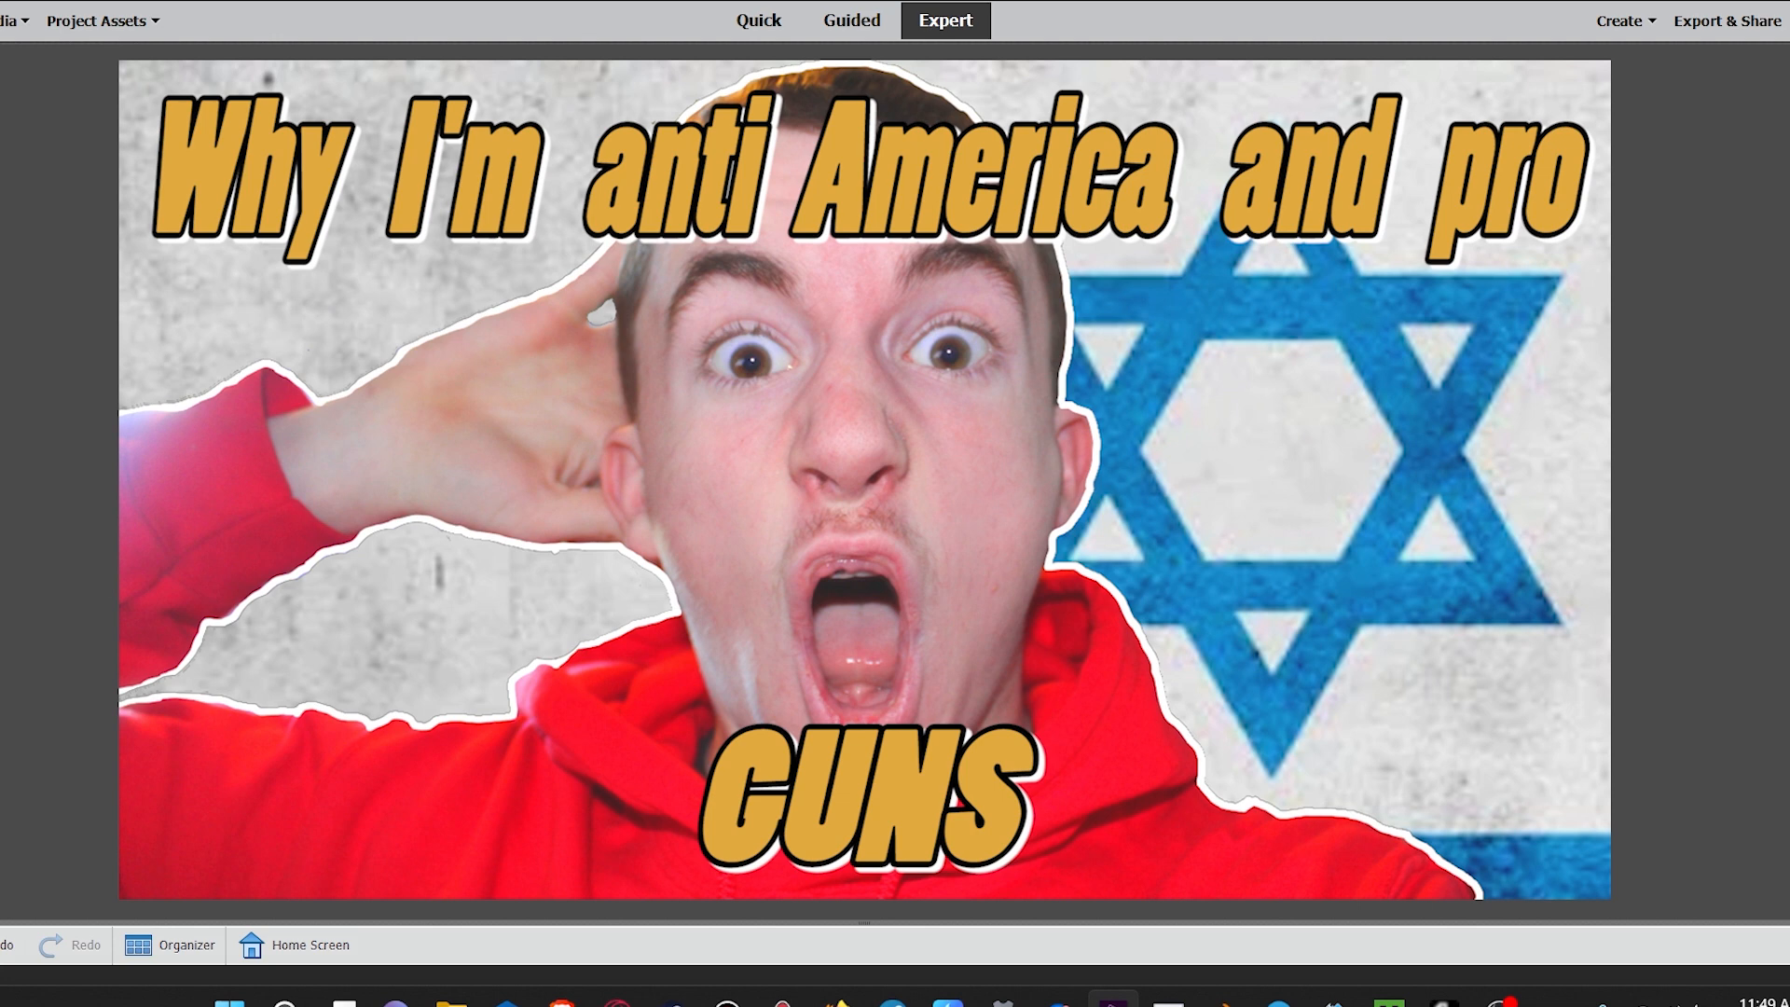
drag(860, 923, 856, 419)
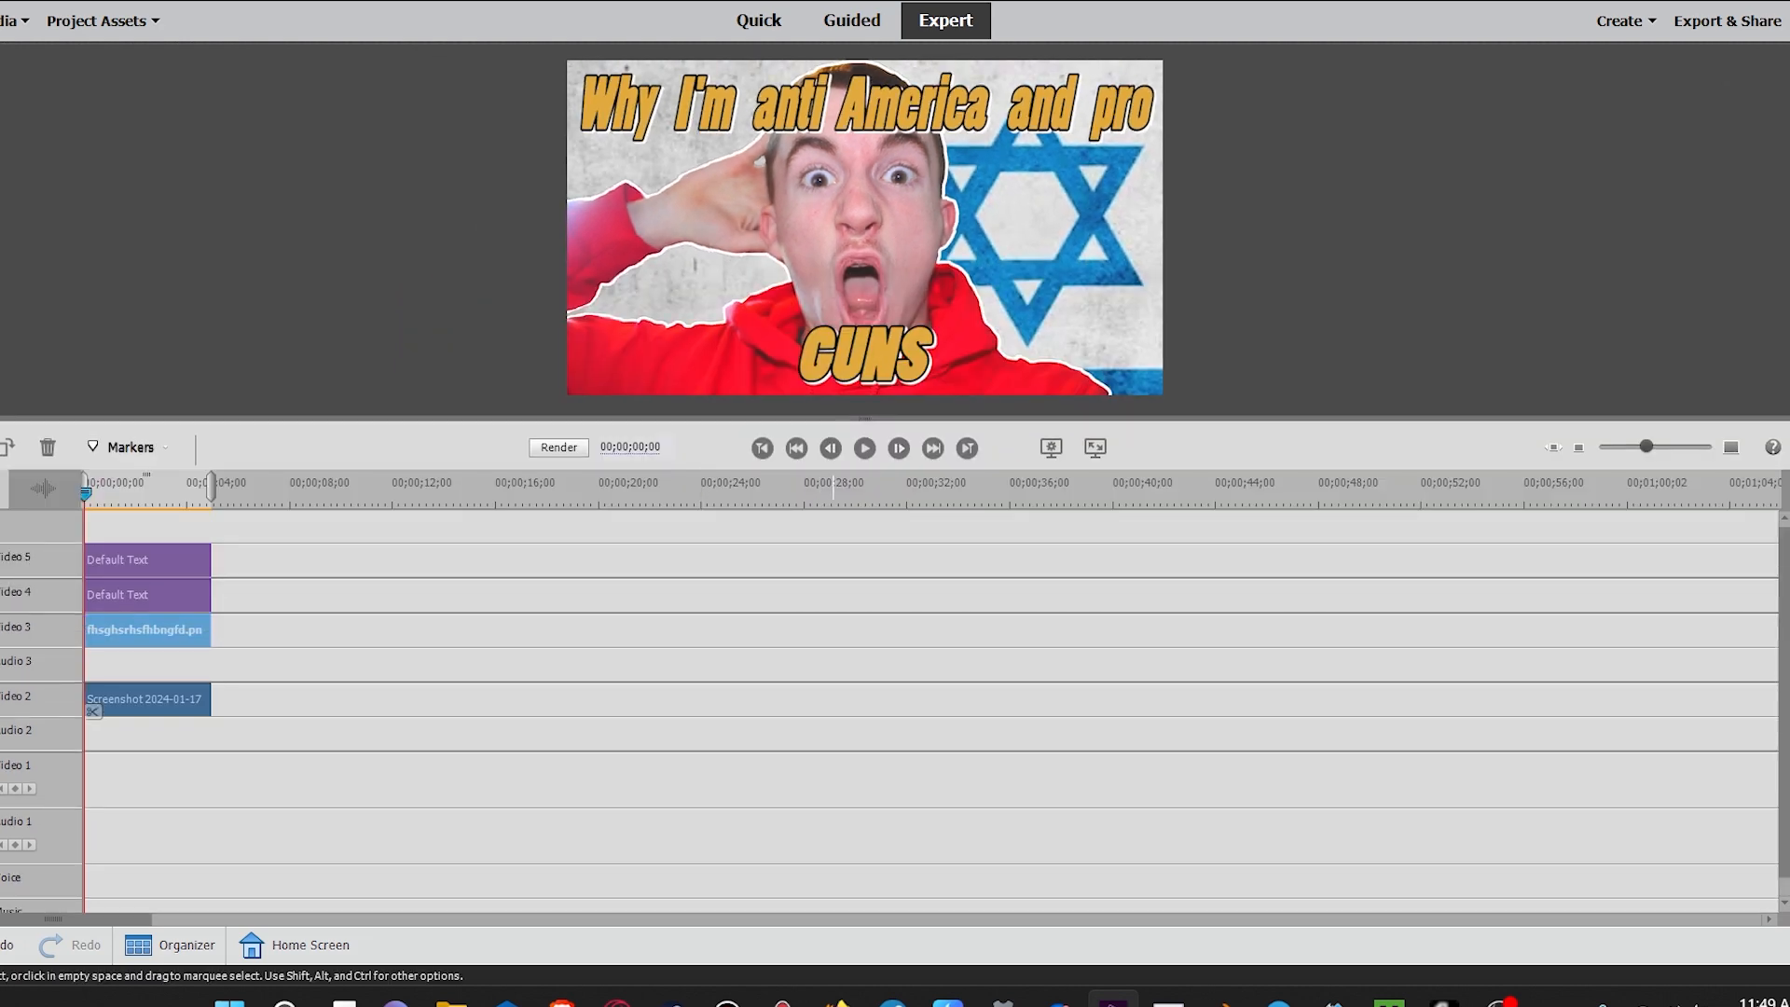